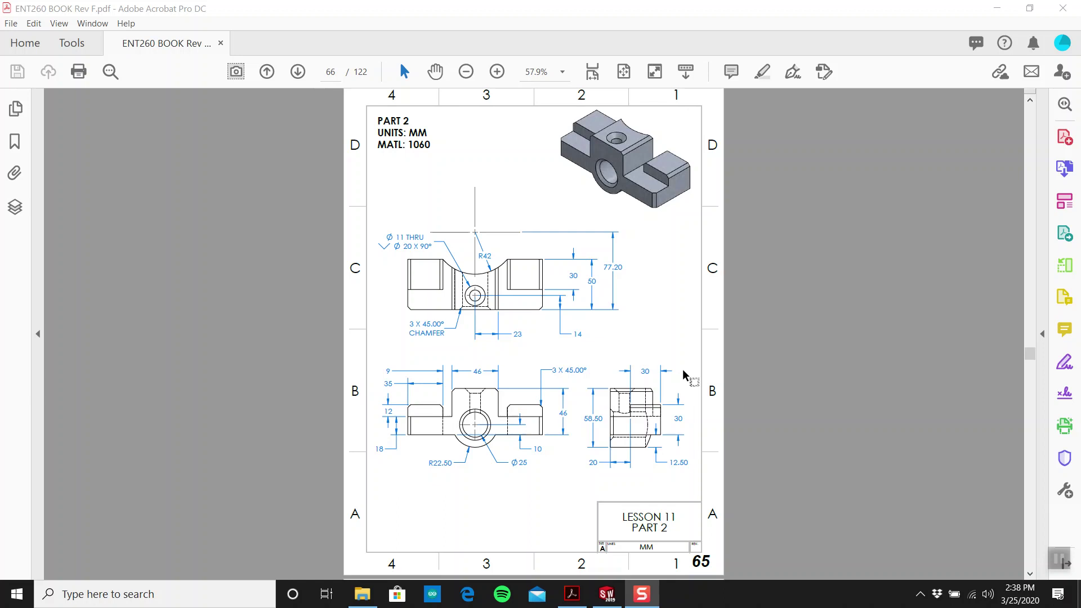
Zoom the Lesson 11 Part 2 drawing page from 57.9% to 100% to read its dimensions.
ctrl+scroll(682, 369, up, 1)
ctrl+scroll(675, 379, up, 1)
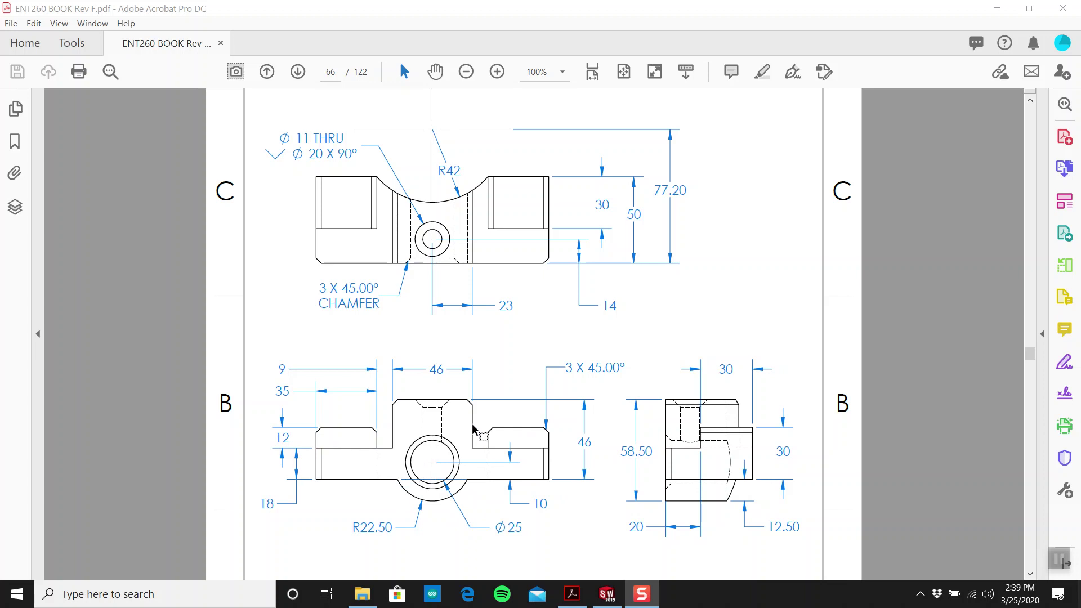
Create a new SOLIDWORKS part document.
click(605, 593)
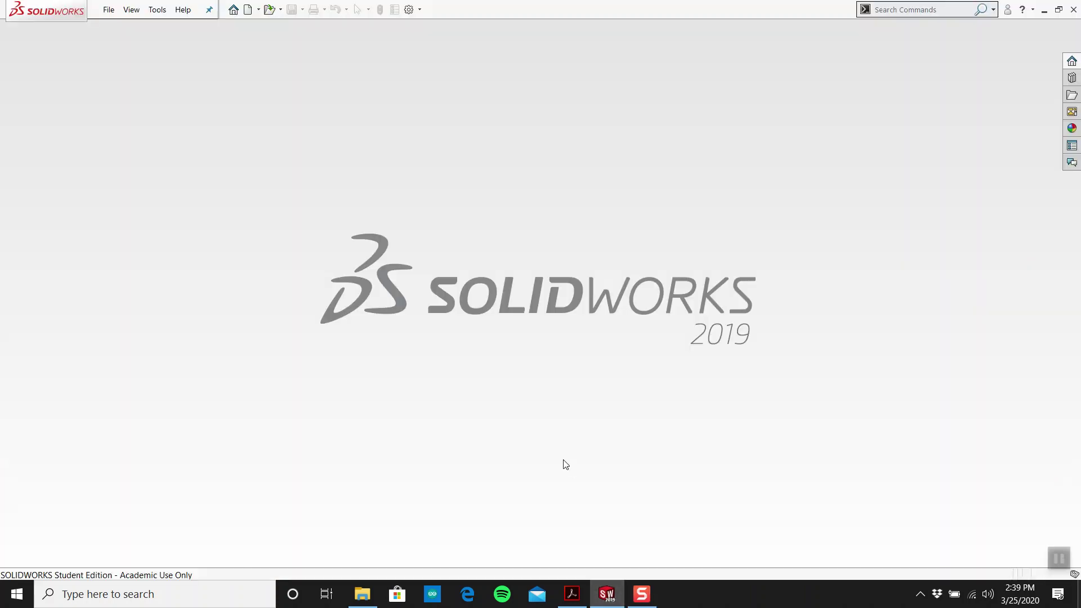
click(131, 10)
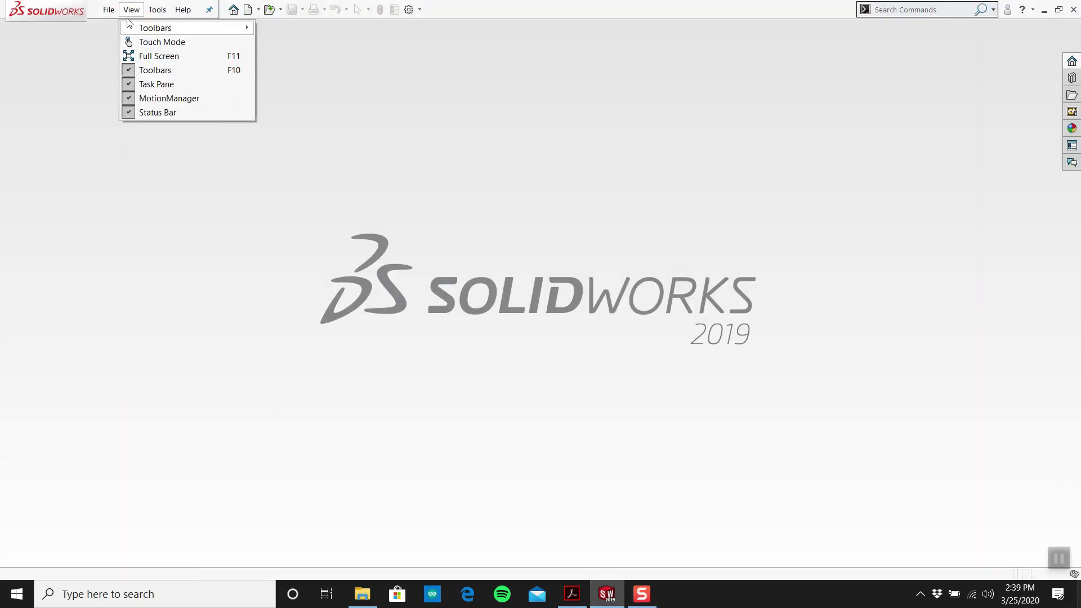
click(110, 28)
double_click(229, 170)
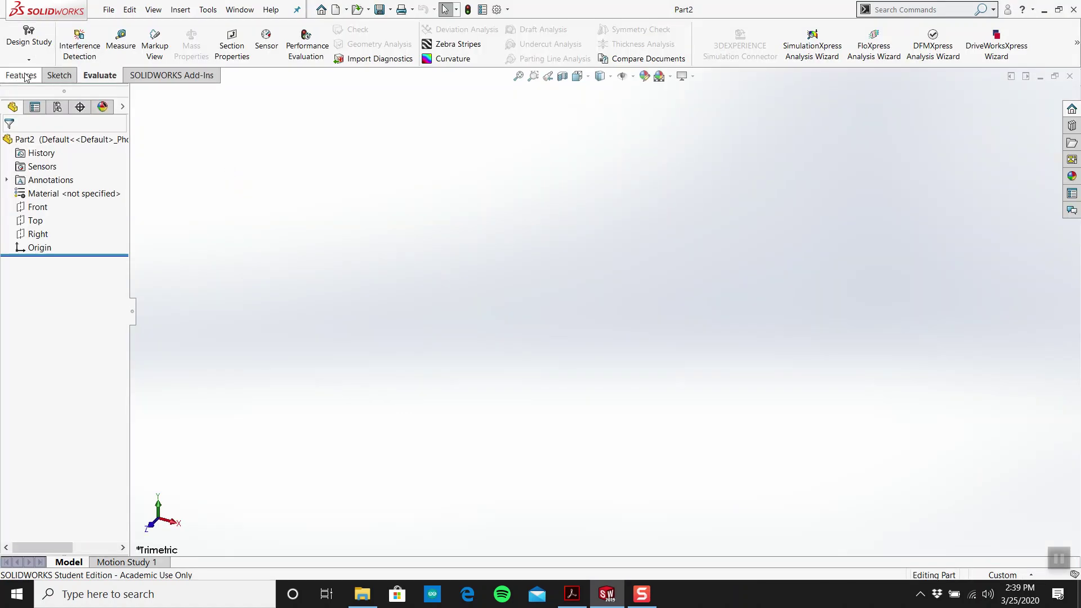
Set the part's units to MMGS and start a sketch on the Front plane.
click(59, 75)
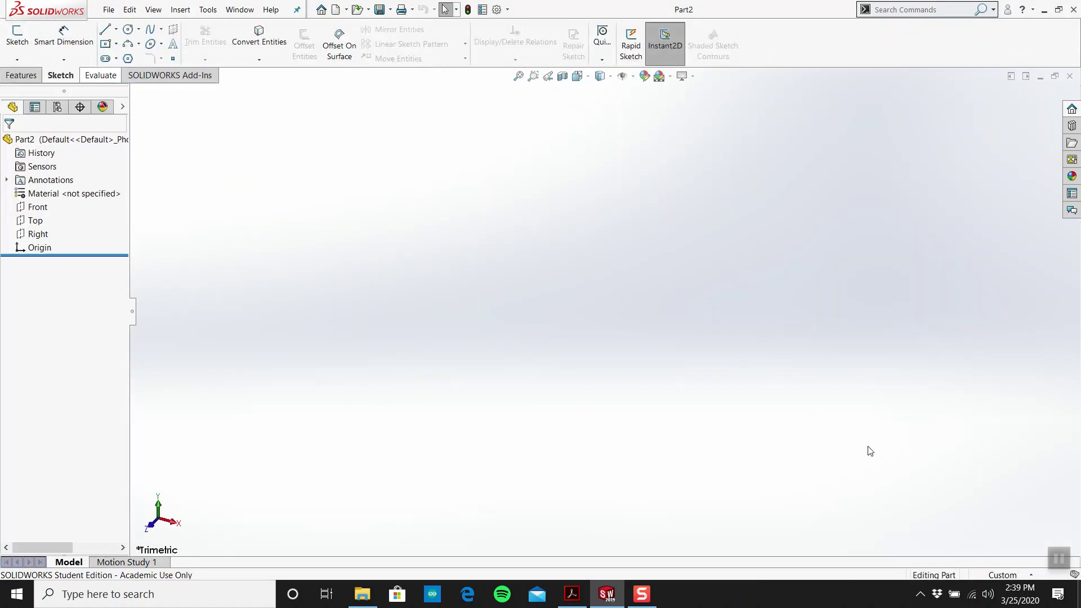
click(1005, 575)
click(1000, 510)
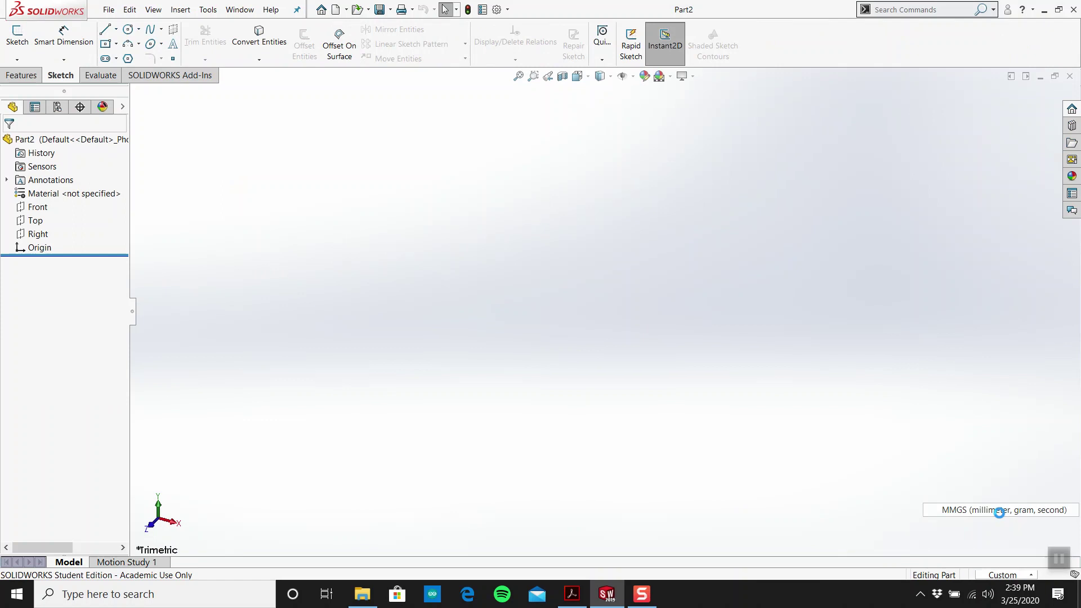
click(23, 37)
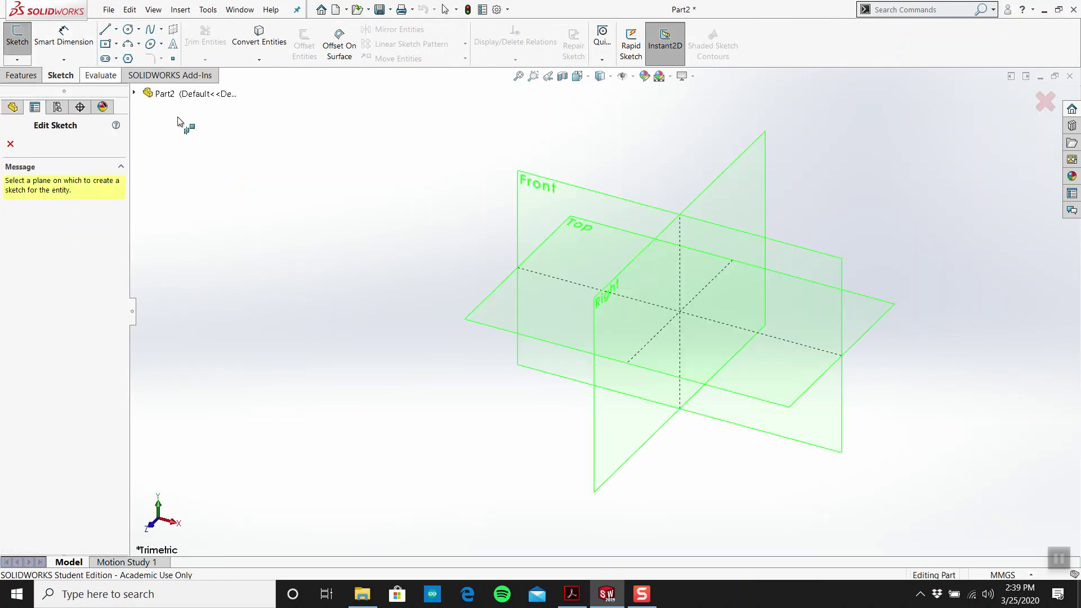
click(608, 213)
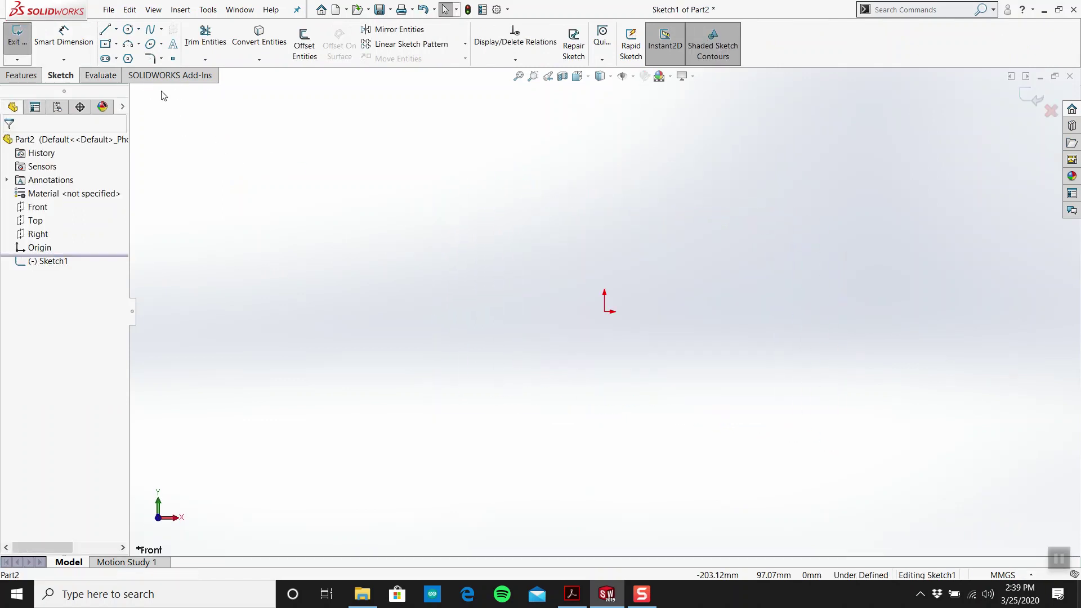
Draw a circle centered on the origin, then compare it with the reference drawing.
click(127, 29)
click(604, 311)
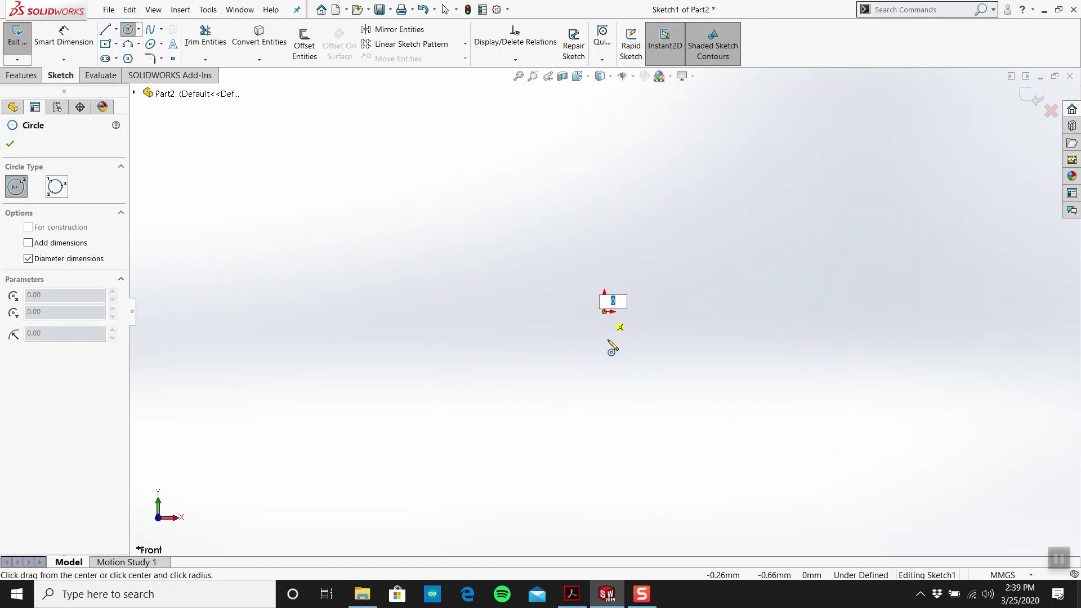
click(619, 365)
key(Escape)
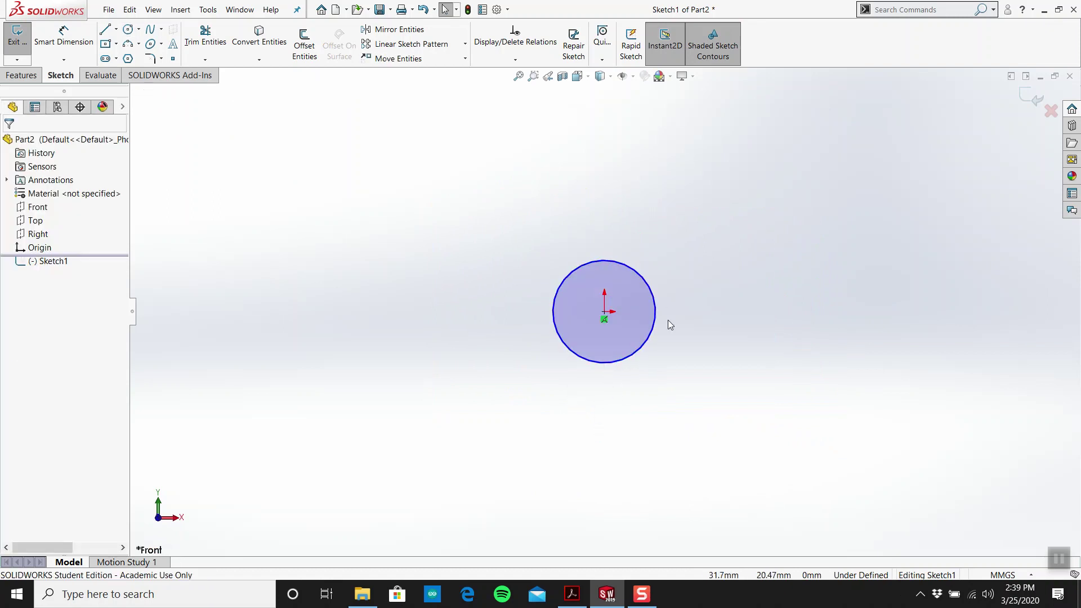
click(579, 592)
click(607, 594)
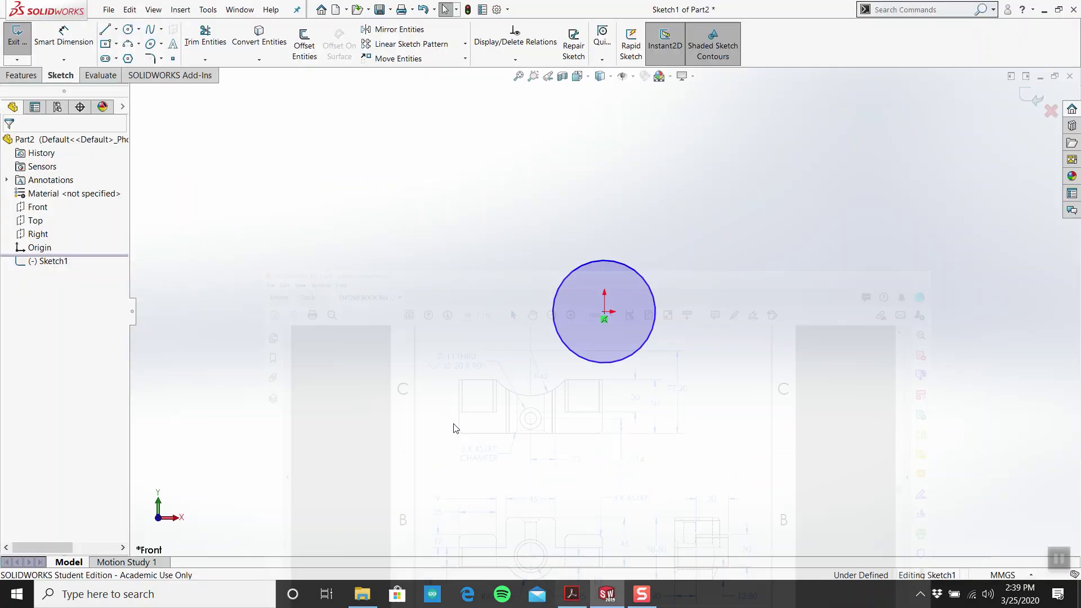
Draw a horizontal line from the right meeting the circle, after undoing a misplaced first attempt.
click(105, 28)
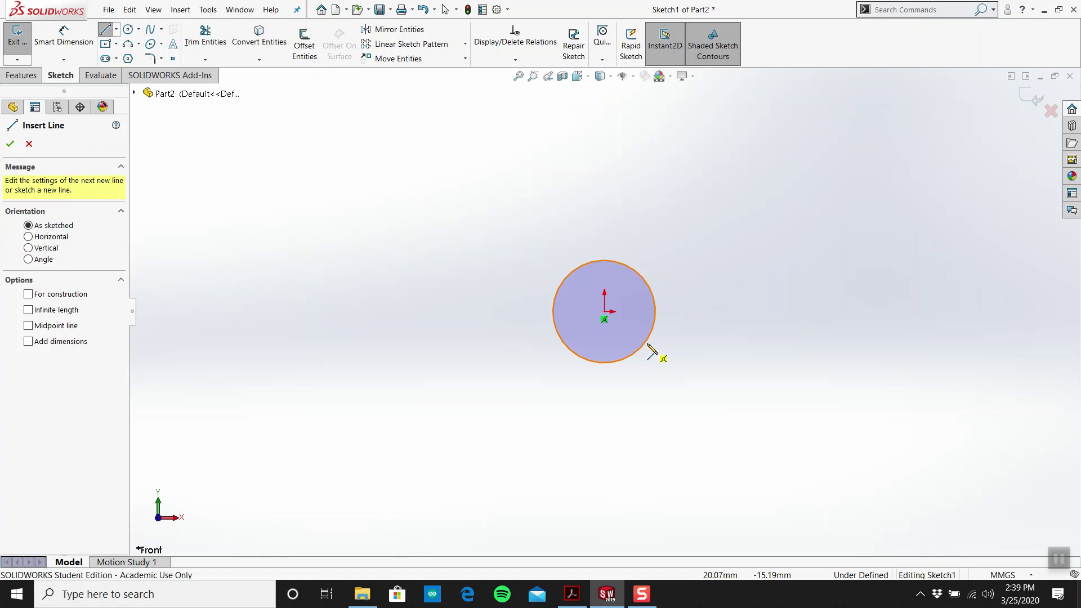
click(605, 362)
click(782, 340)
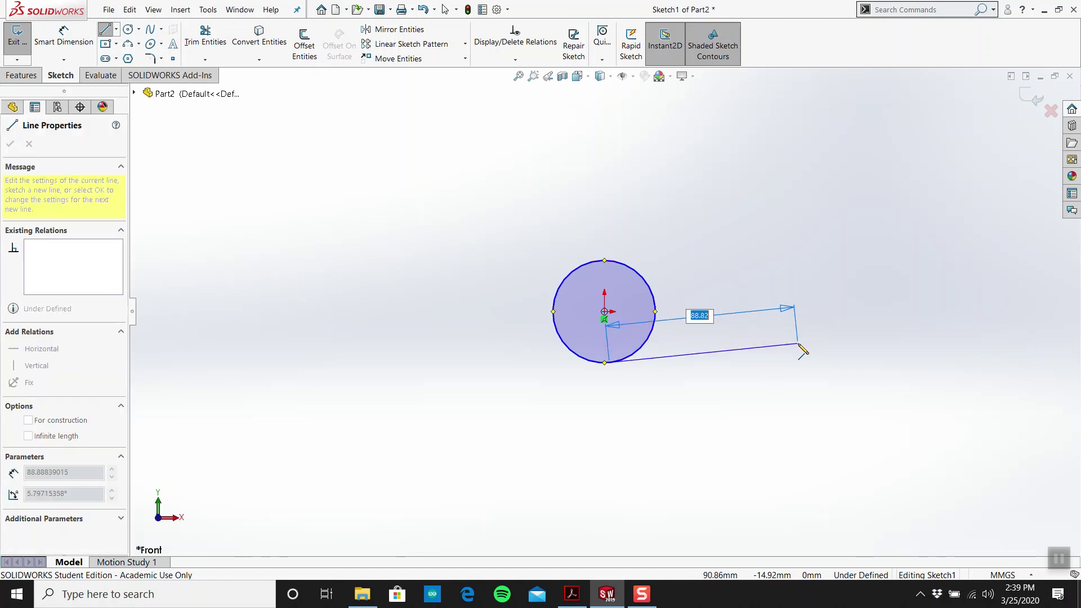
key(ctrl+z)
key(Escape)
click(104, 31)
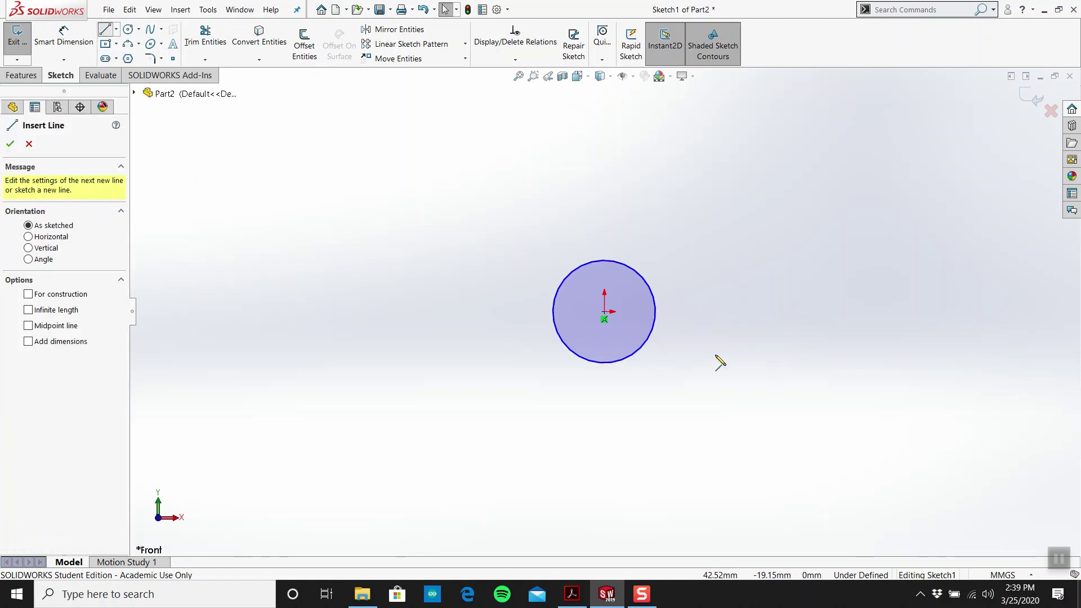
click(791, 334)
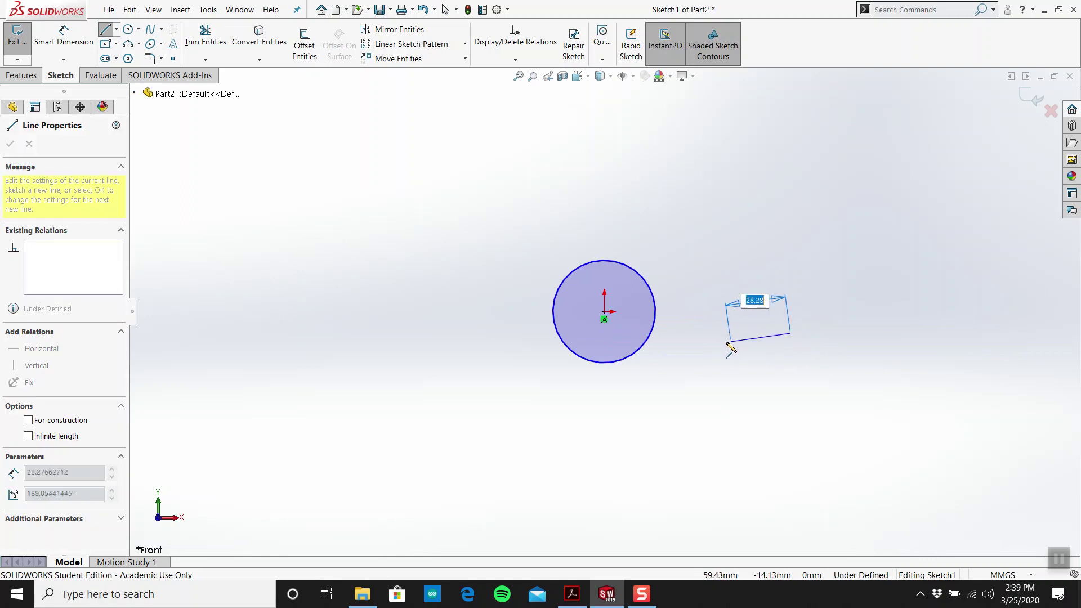
click(663, 341)
key(Escape)
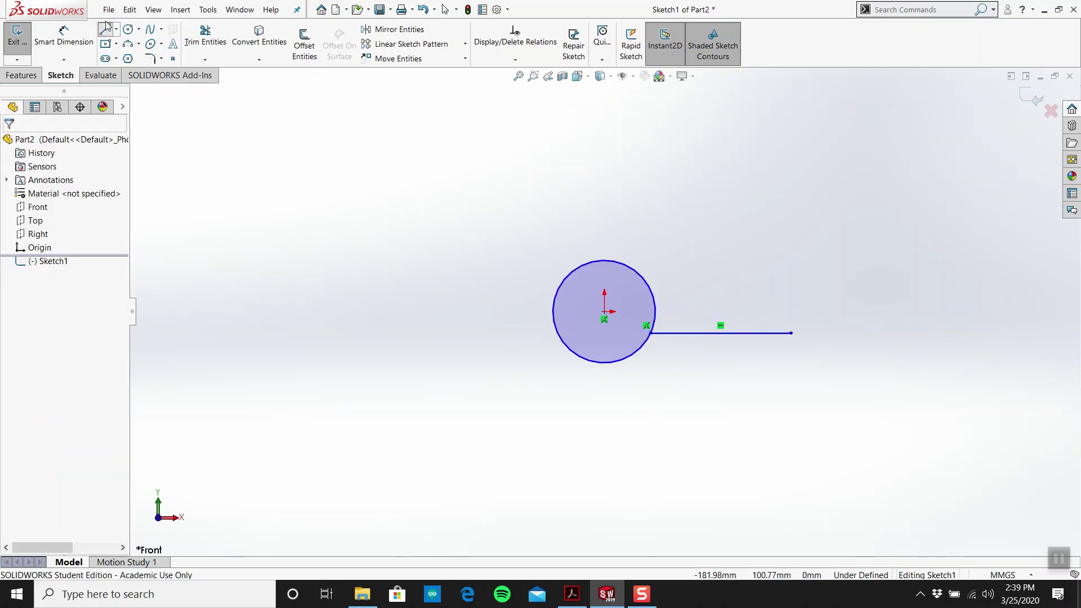
Sketch the right vertical side, the top edge leftward, and a short vertical drop.
click(104, 29)
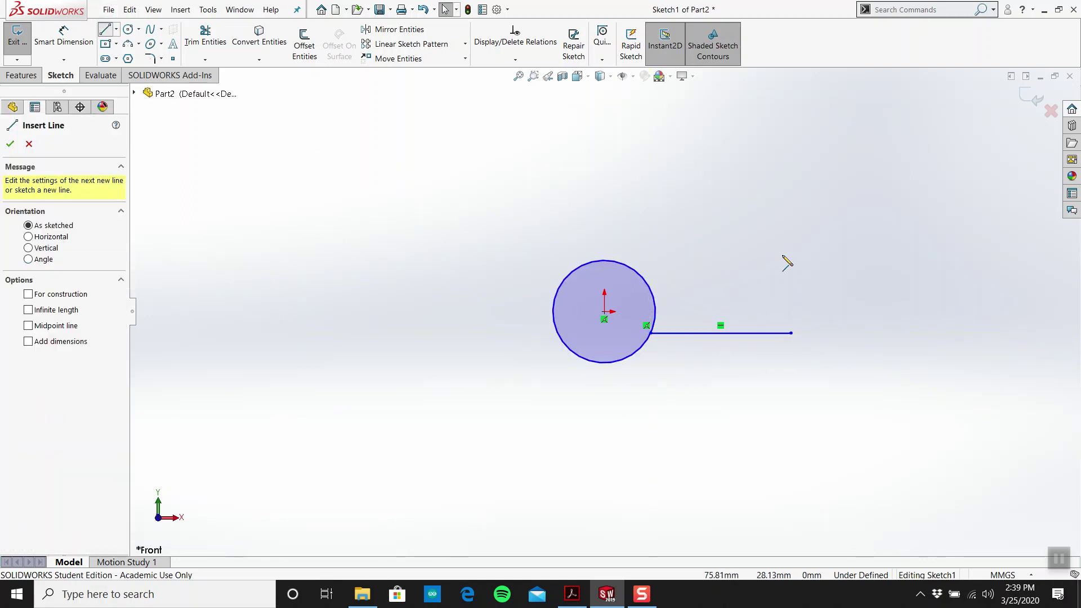
click(791, 333)
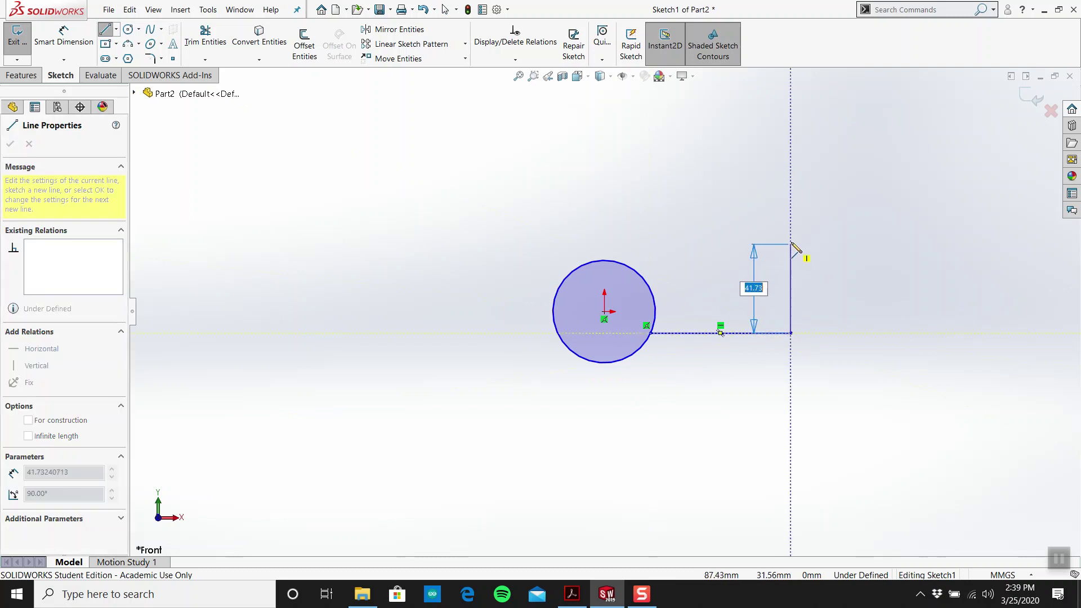
click(791, 237)
click(720, 237)
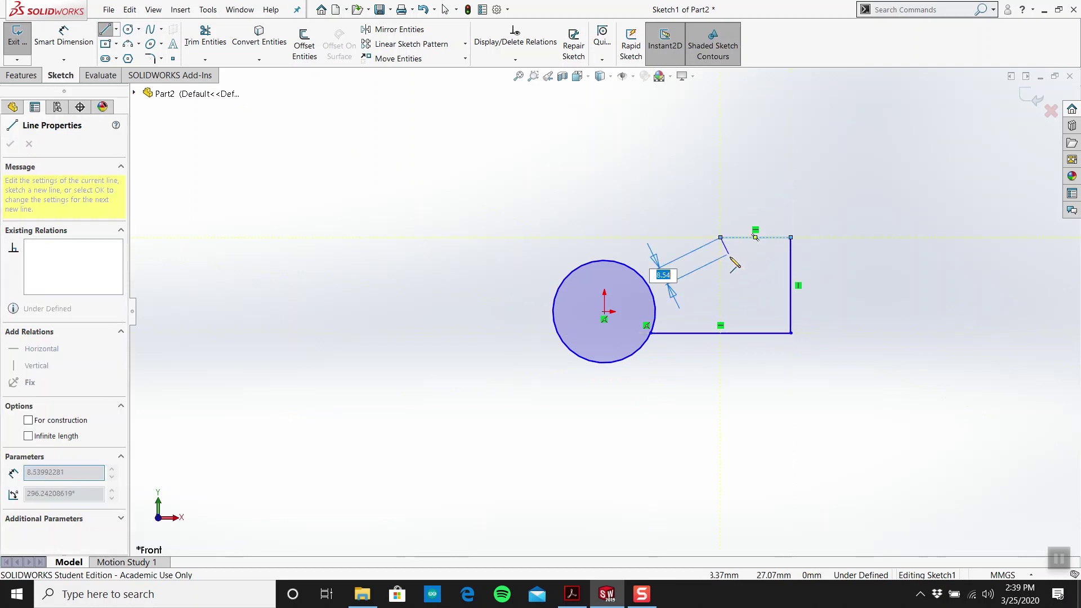
click(721, 267)
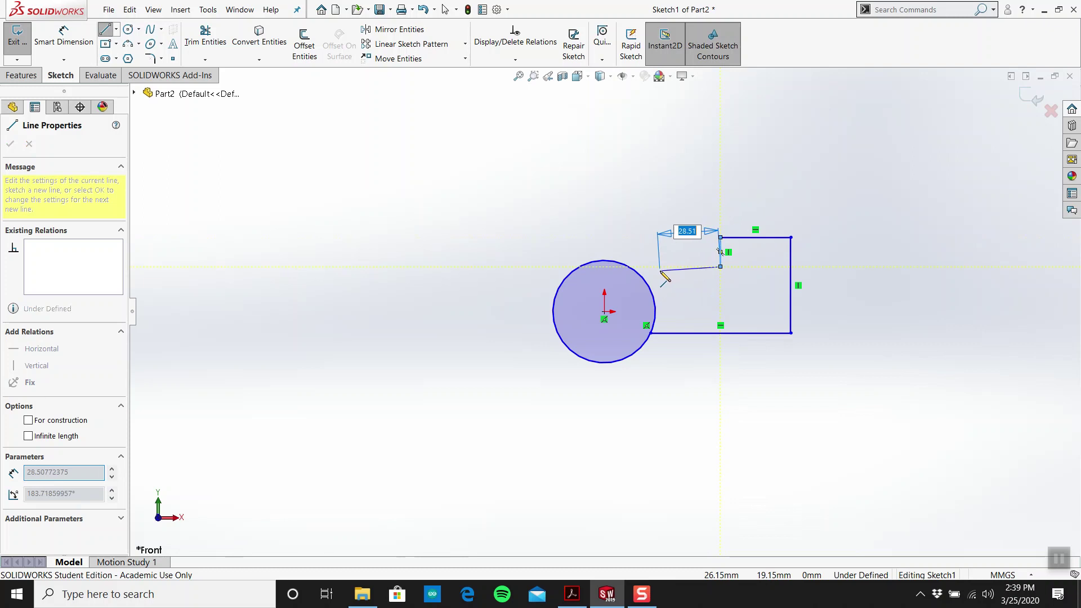
key(Escape)
key(Escape)
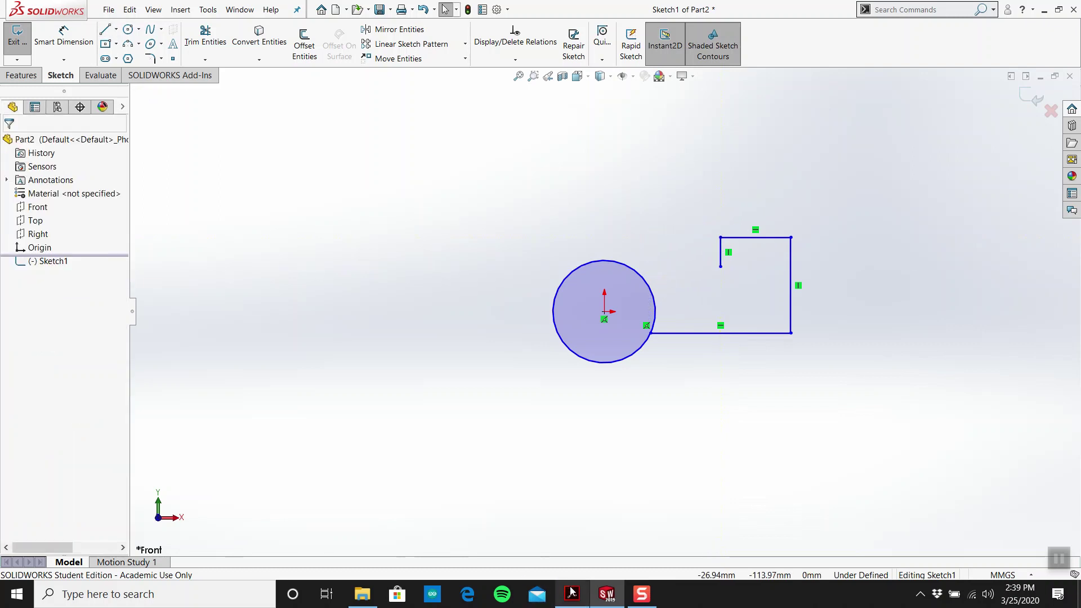
After checking the drawing, sketch the upper-left horizontal edge, vertical edge and step line.
click(571, 592)
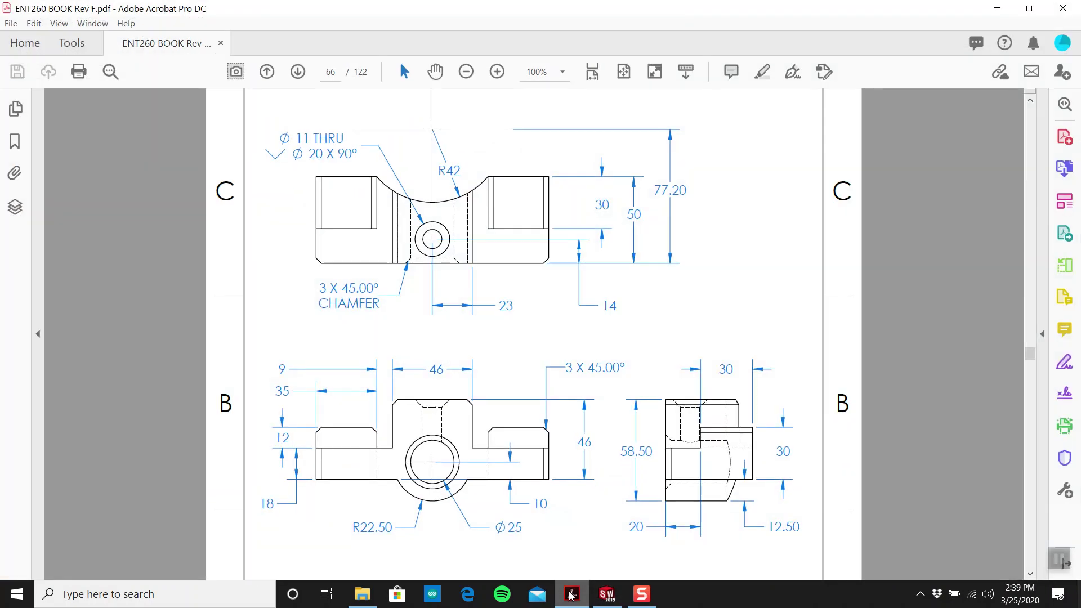
click(571, 595)
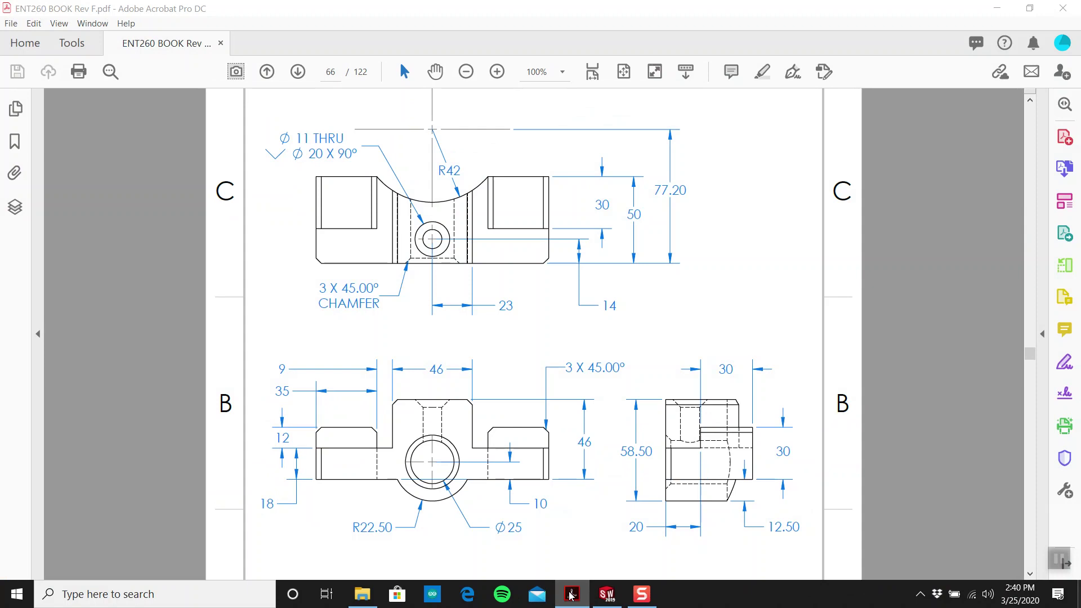
click(572, 595)
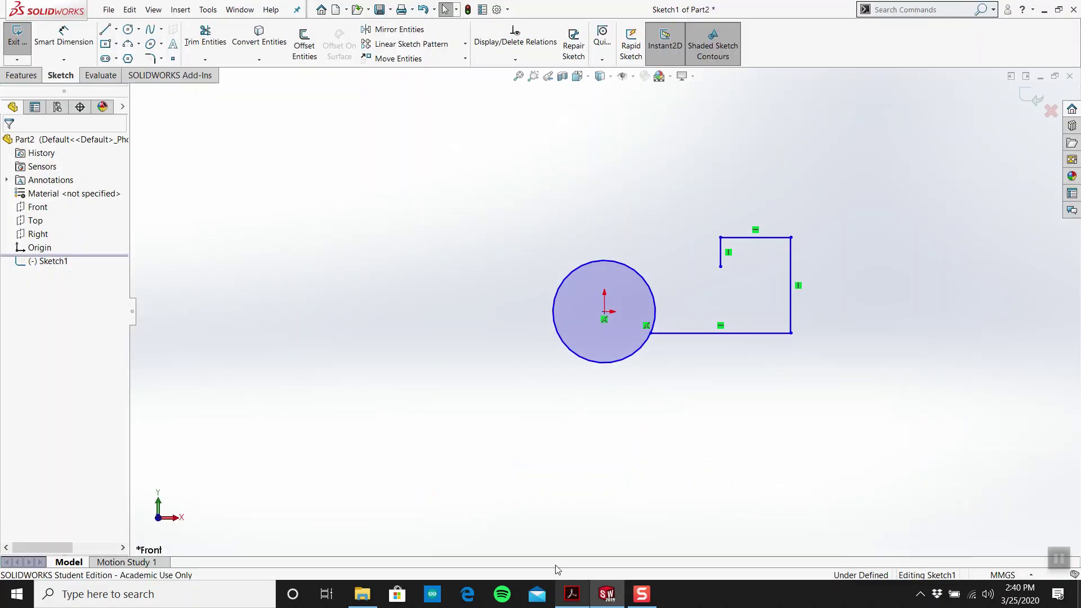
click(105, 30)
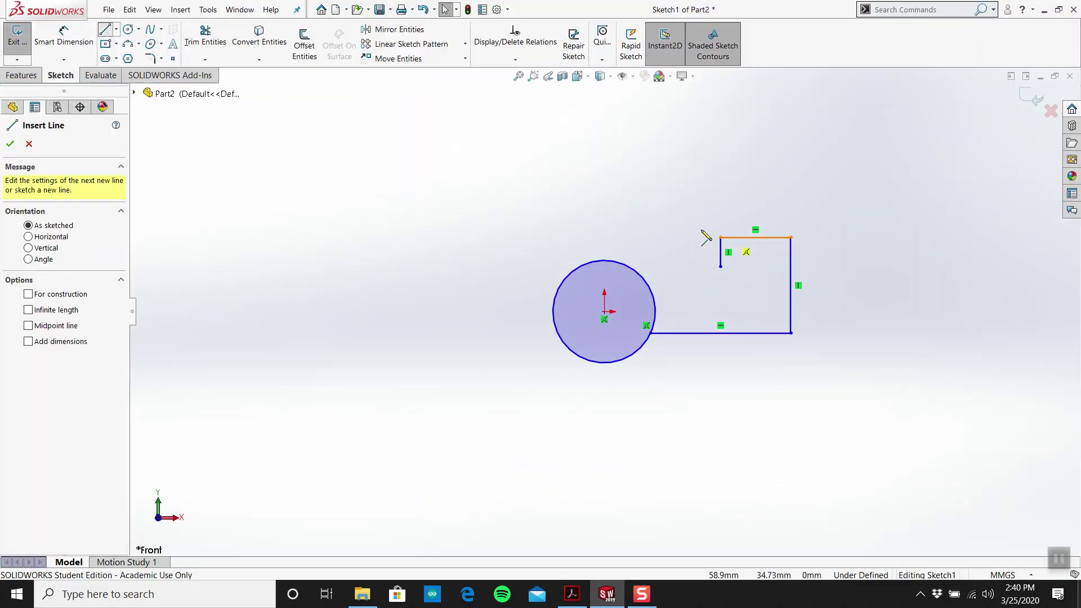
click(540, 202)
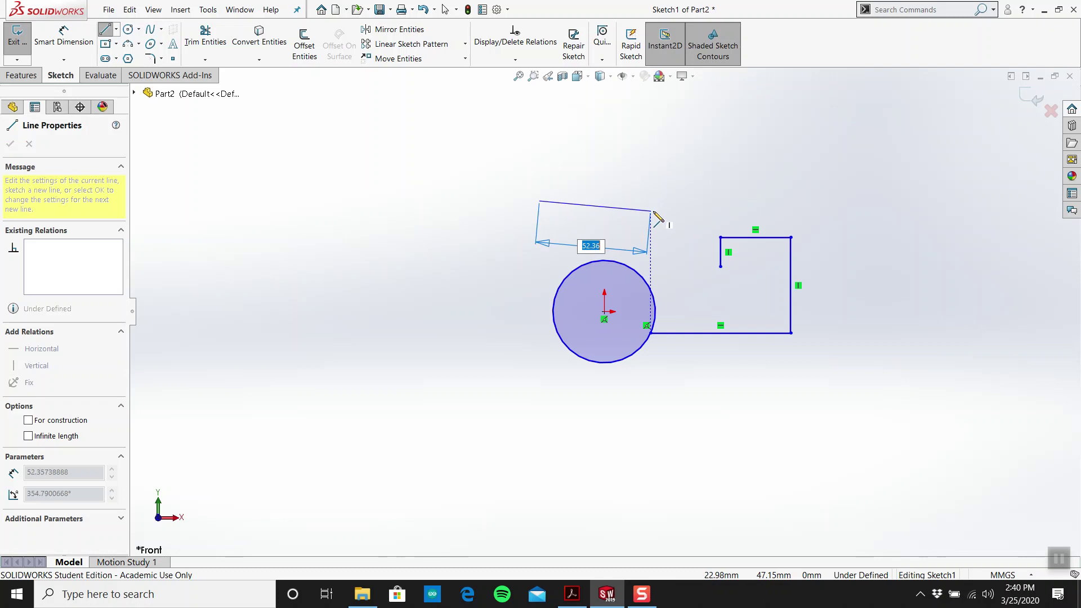
click(659, 201)
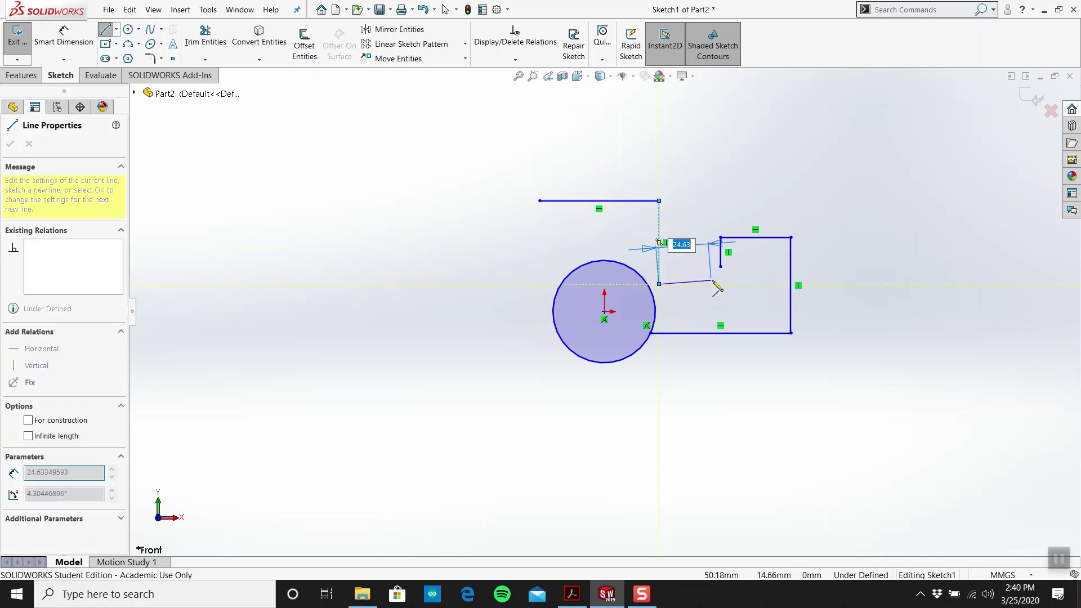
click(660, 284)
click(721, 284)
key(Escape)
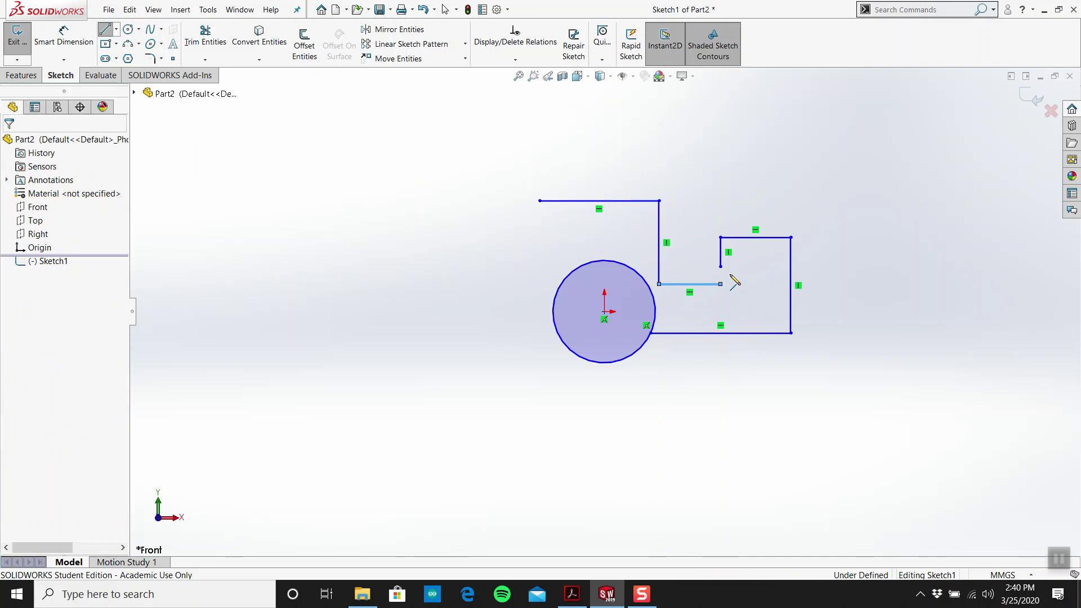
Drag the step lines together to close the corner, then view the reference drawing.
scroll(709, 271, down, 6)
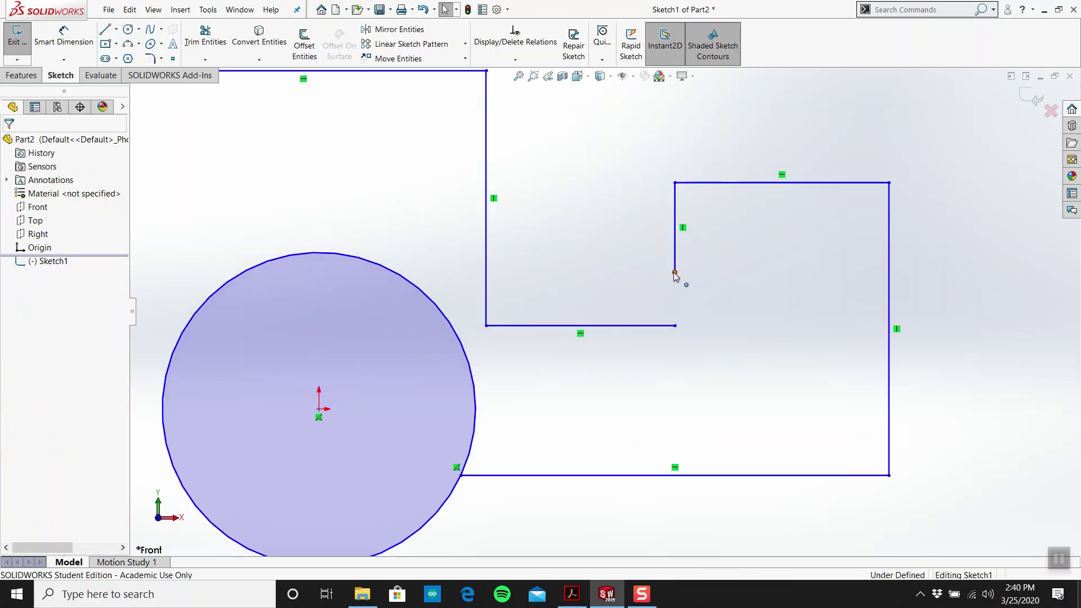
drag(675, 272, 675, 326)
scroll(674, 324, up, 1)
scroll(673, 323, up, 3)
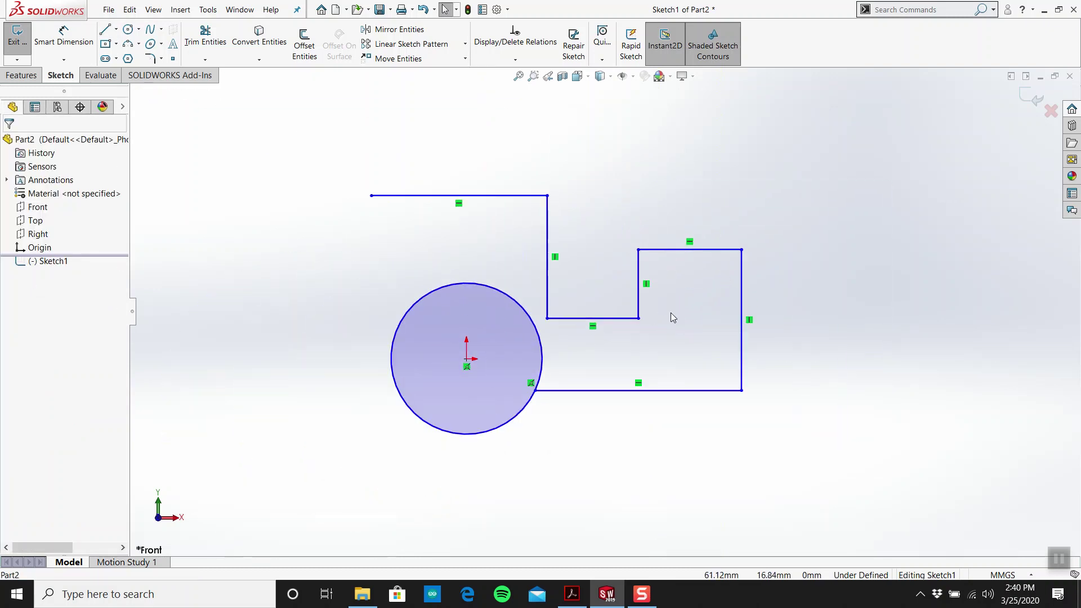
scroll(493, 235, up, 3)
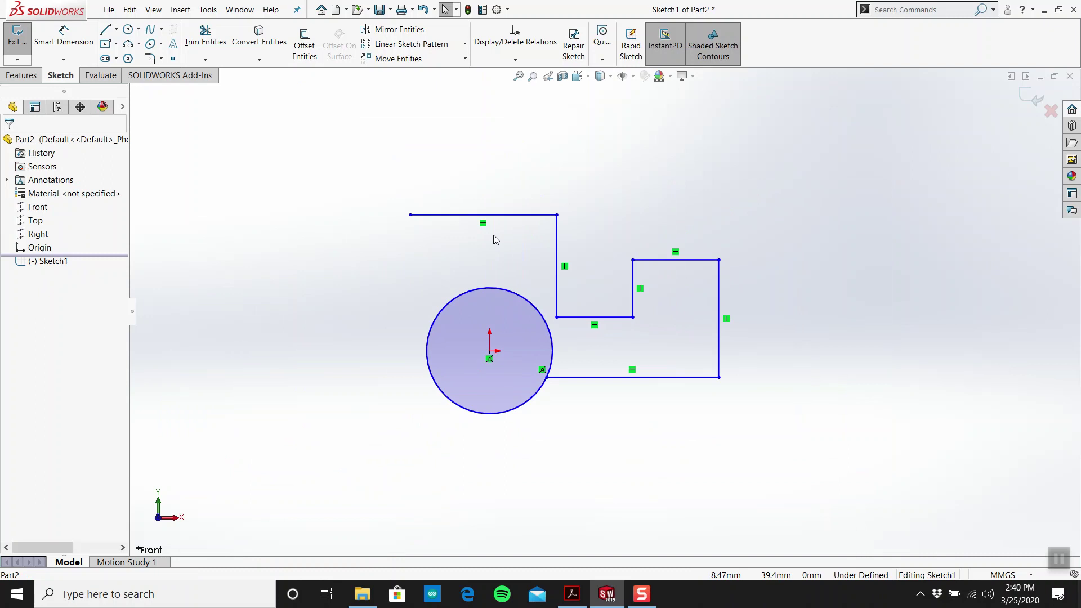
scroll(565, 352, down, 2)
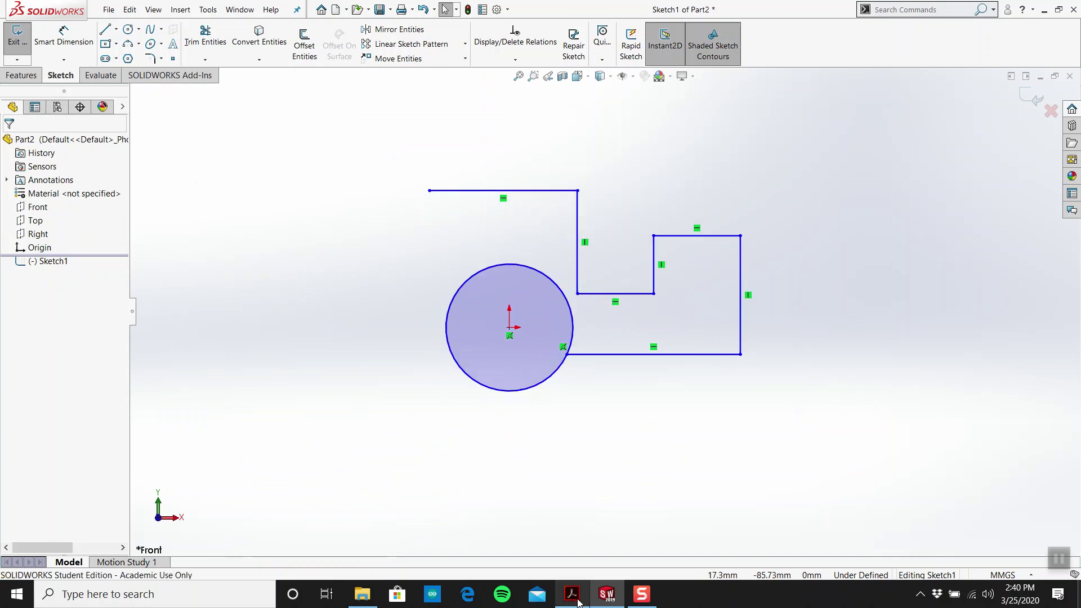
click(582, 532)
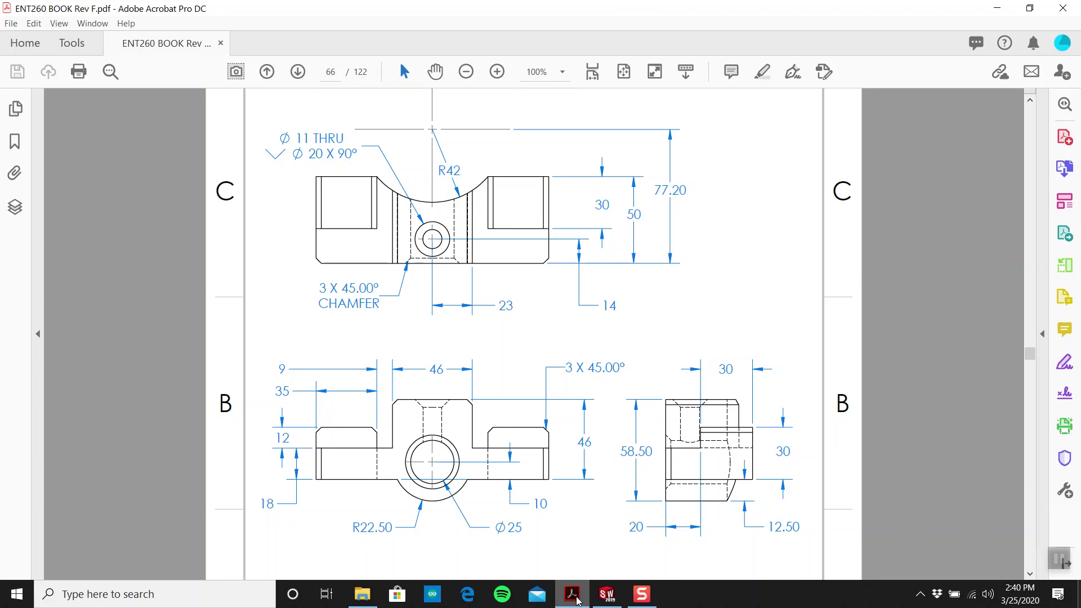
Return to the SOLIDWORKS sketch after studying the drawing's dimensions.
click(607, 594)
Draw a vertical centerline from the origin up past the top line.
click(116, 28)
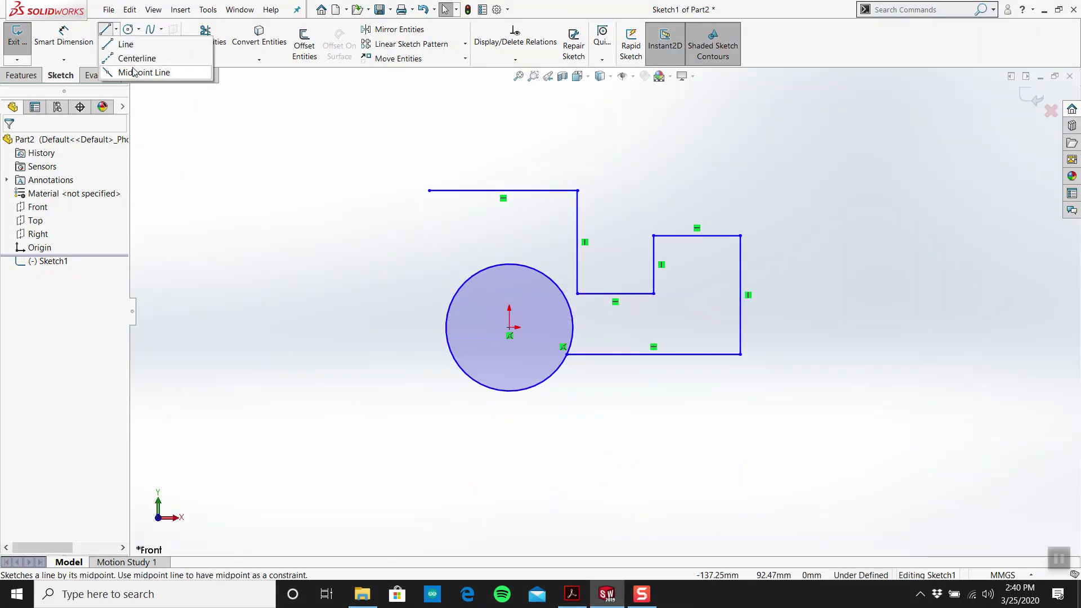
click(137, 58)
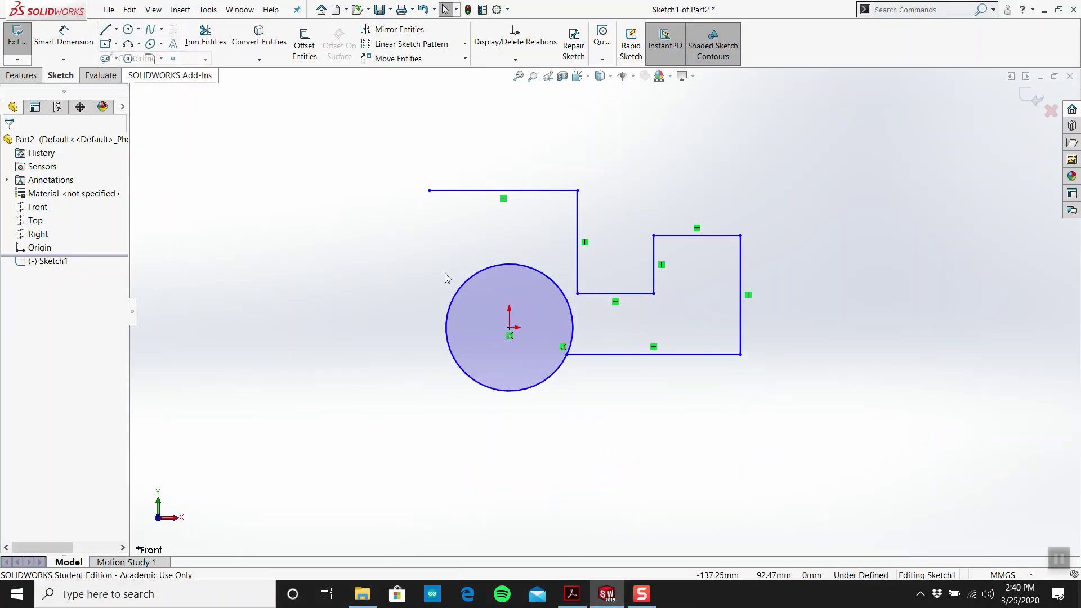
click(509, 328)
key(z)
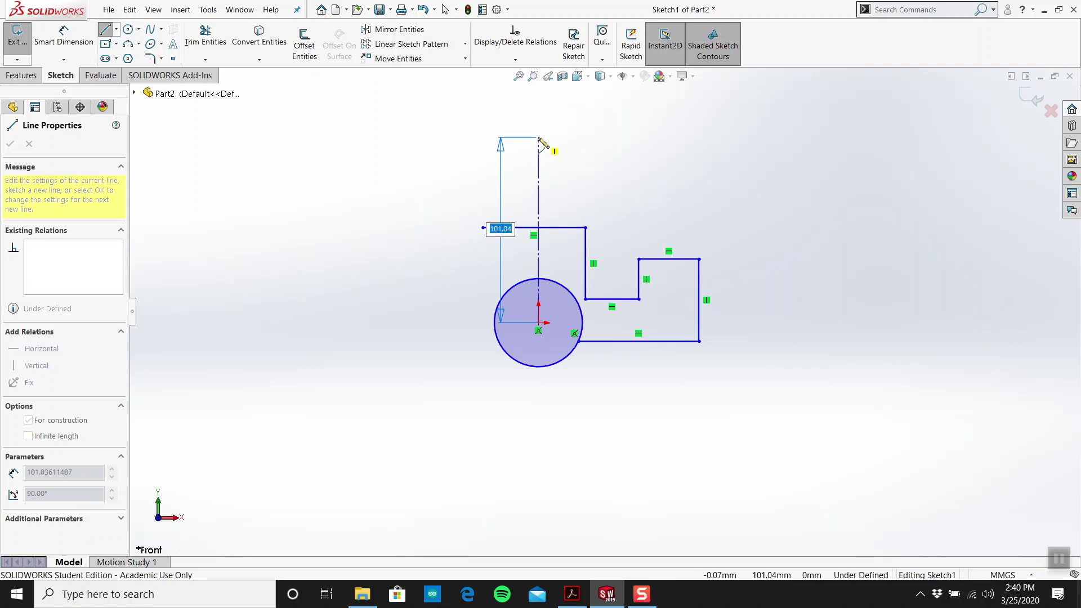
click(539, 133)
key(Escape)
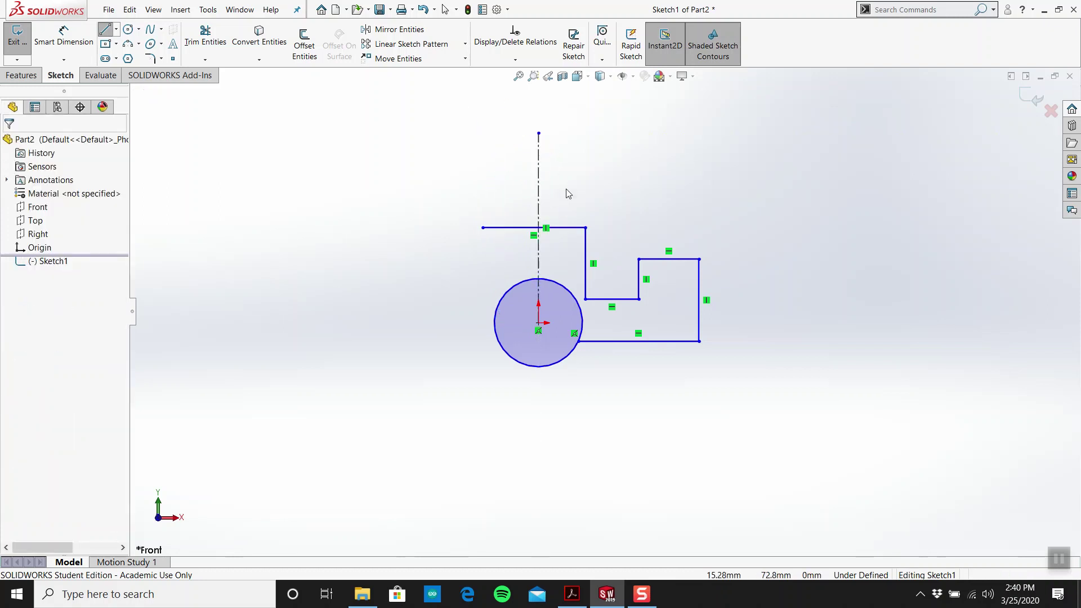
Trim away the top line's portion left of the centerline.
scroll(580, 249, down, 2)
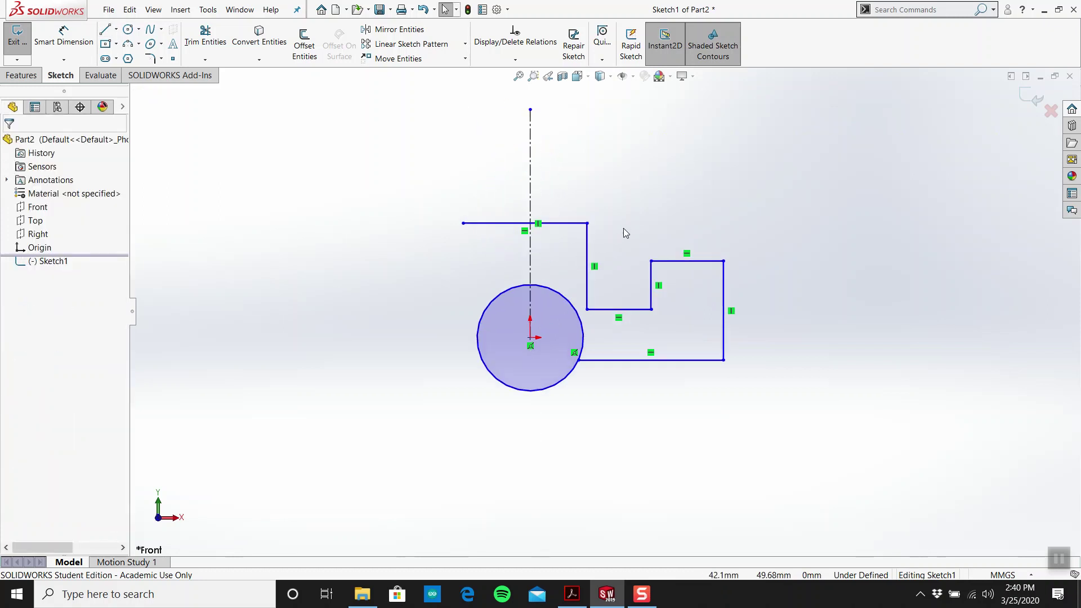
scroll(614, 242, down, 1)
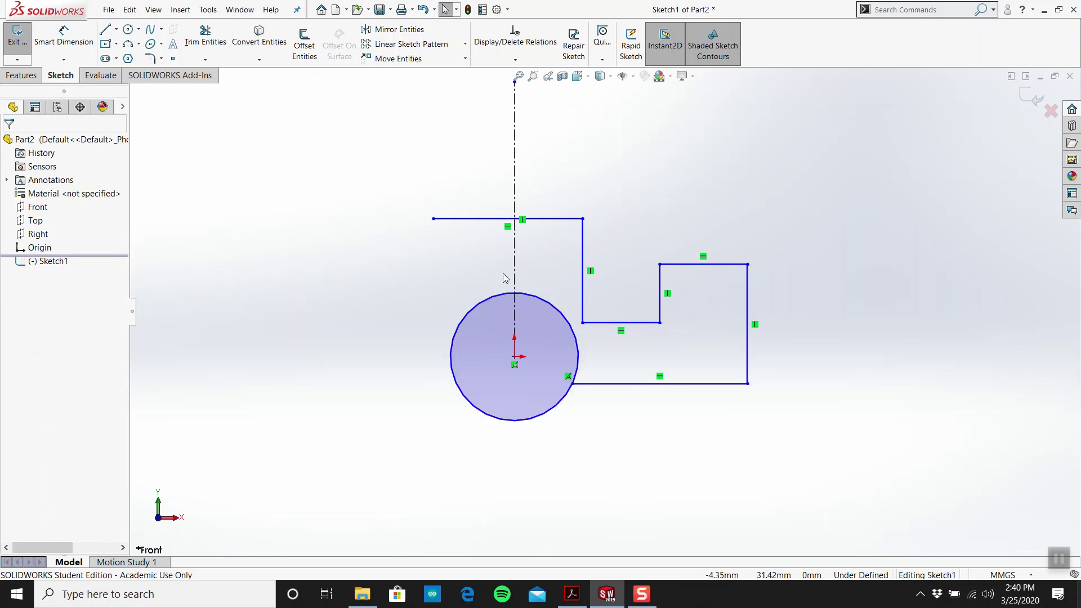
click(583, 248)
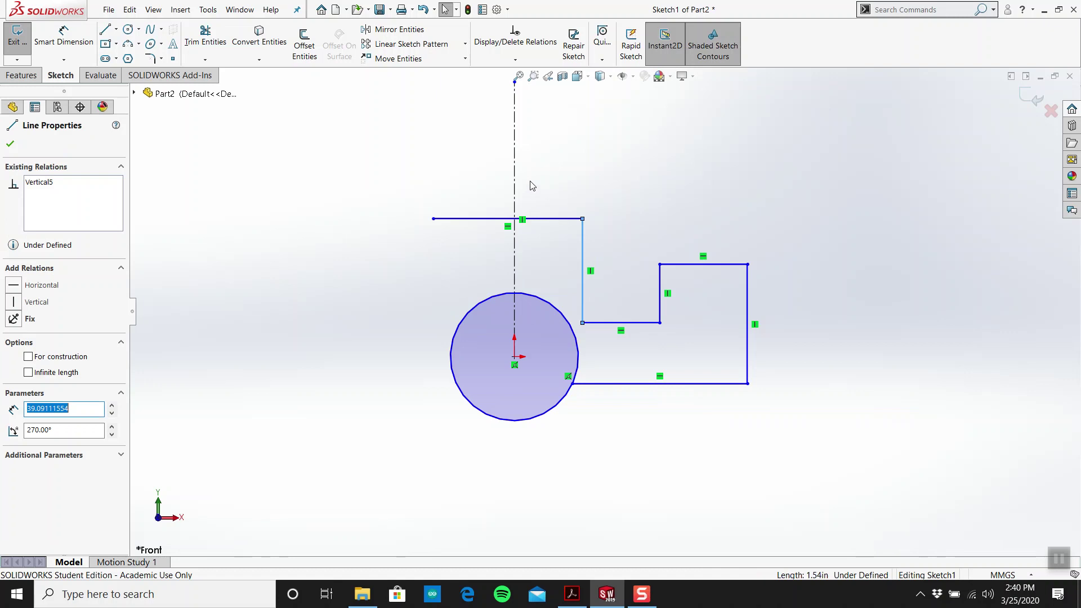
ctrl+click(514, 168)
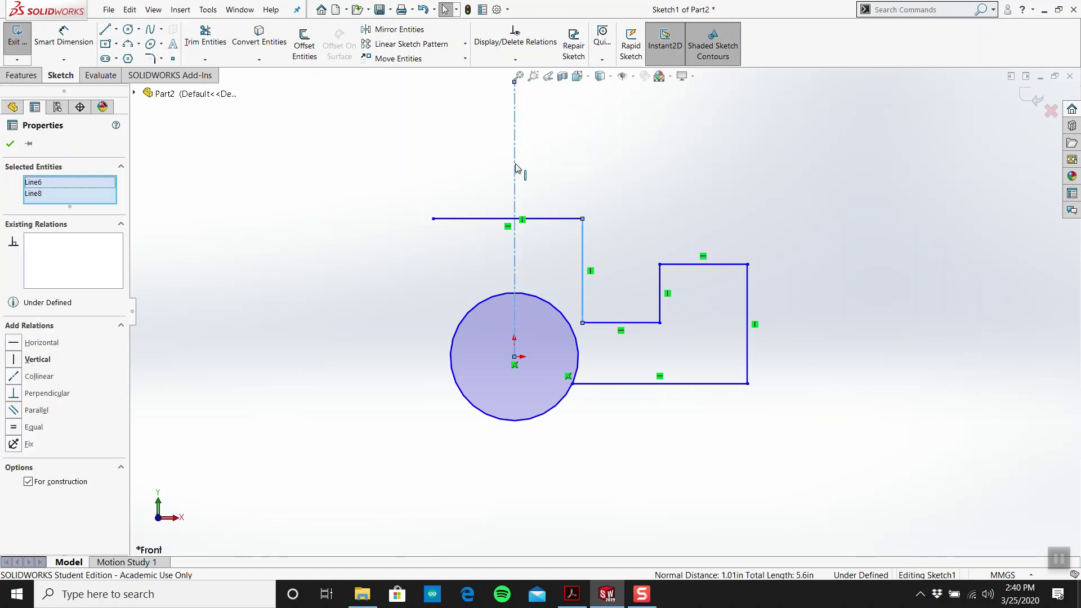
click(409, 263)
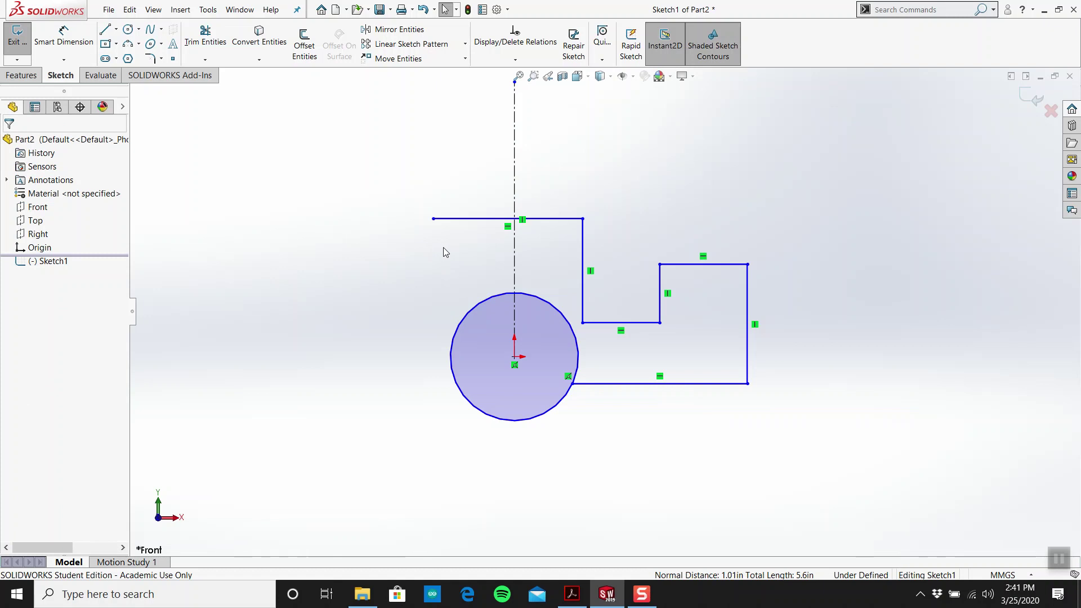
click(195, 35)
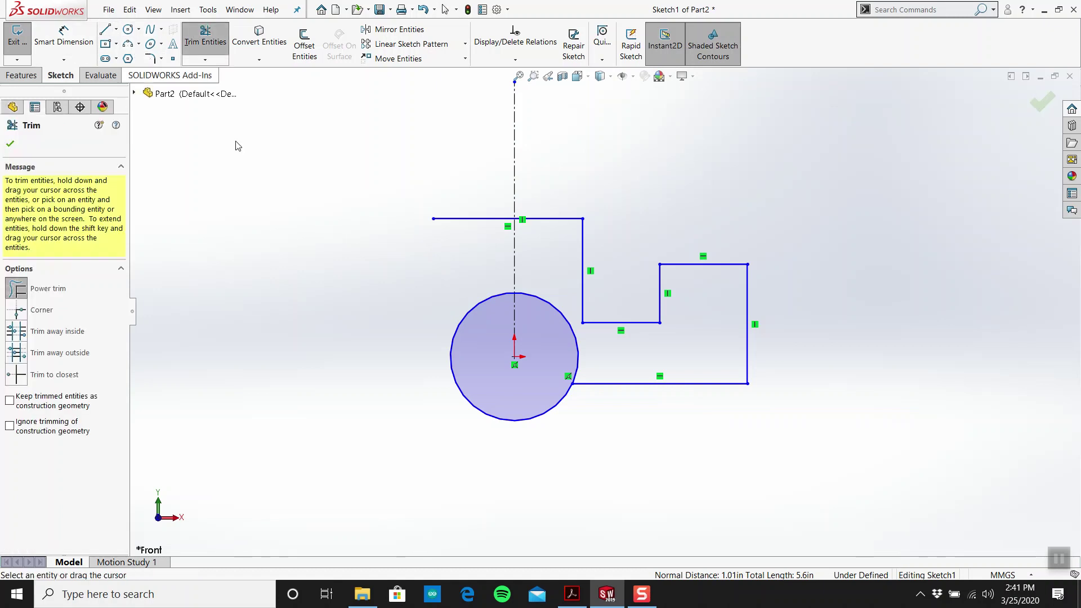
drag(489, 260, 451, 191)
key(Escape)
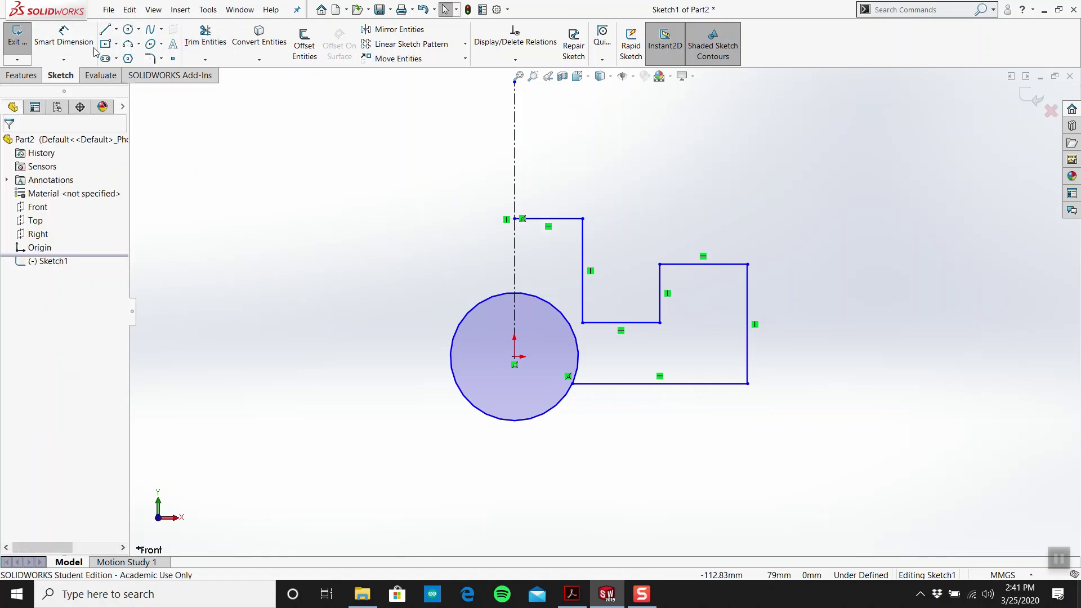
Dimension the width from the centerline to the vertical line as 46.
click(63, 35)
click(580, 231)
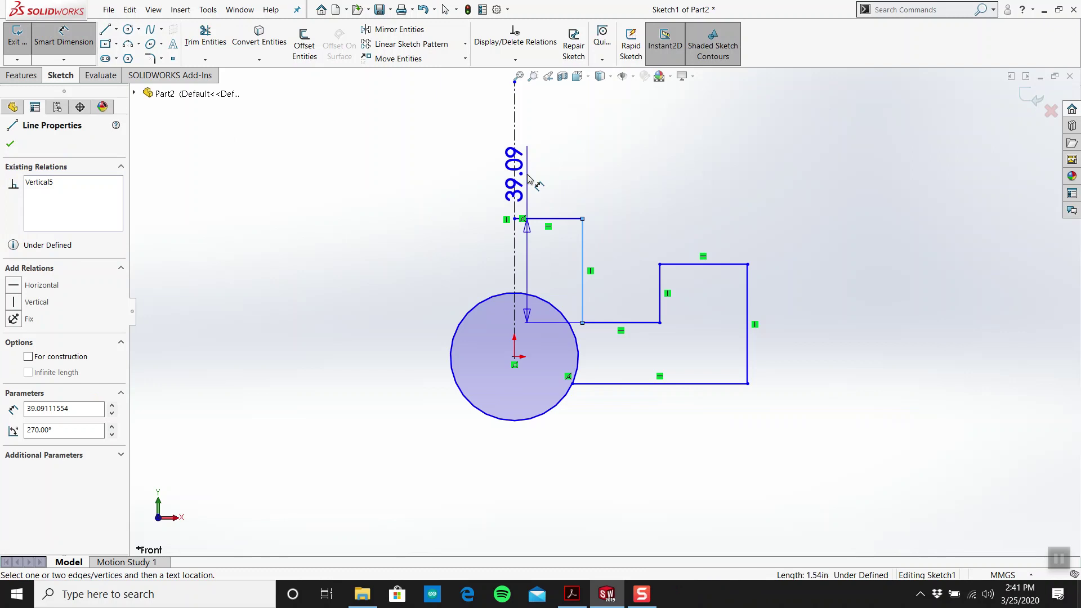
click(514, 177)
click(514, 163)
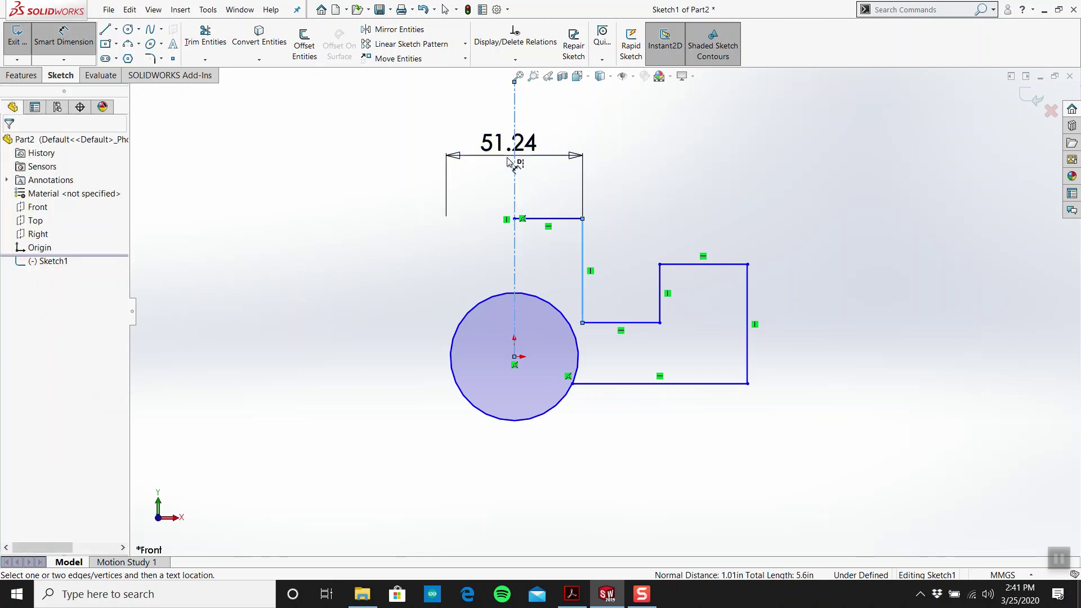
text(46)
key(Return)
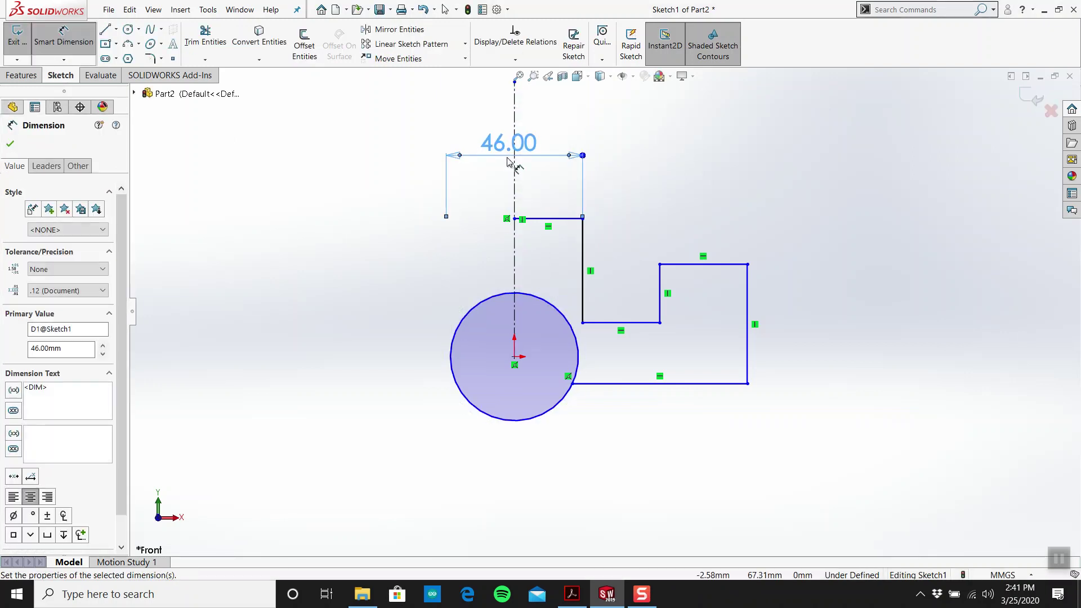
key(Escape)
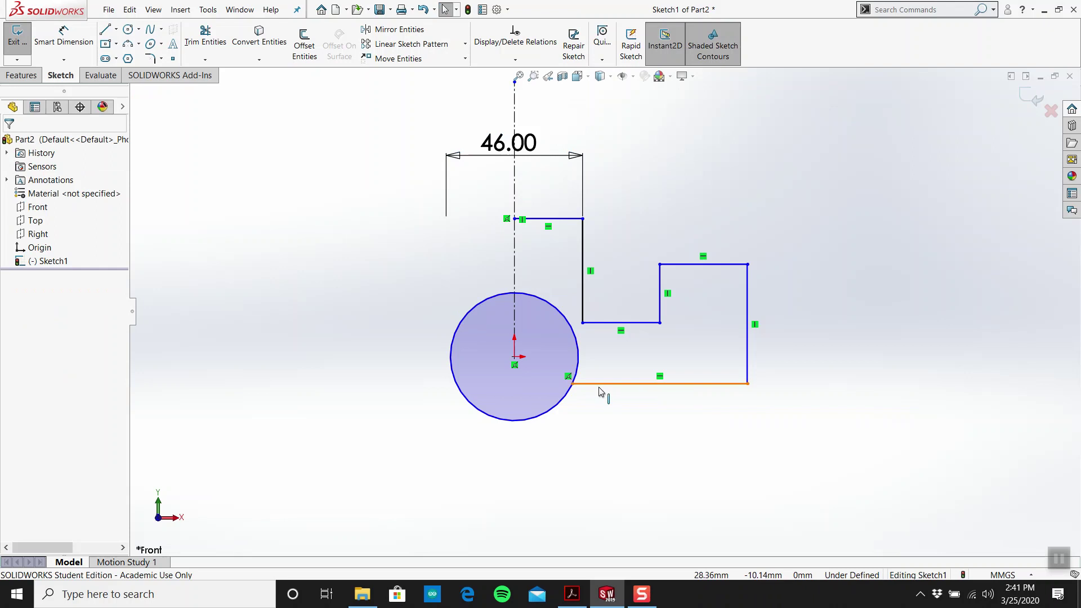
Lower the bottom line along the circle and dimension the outline height as 46.
drag(604, 388, 608, 400)
click(658, 437)
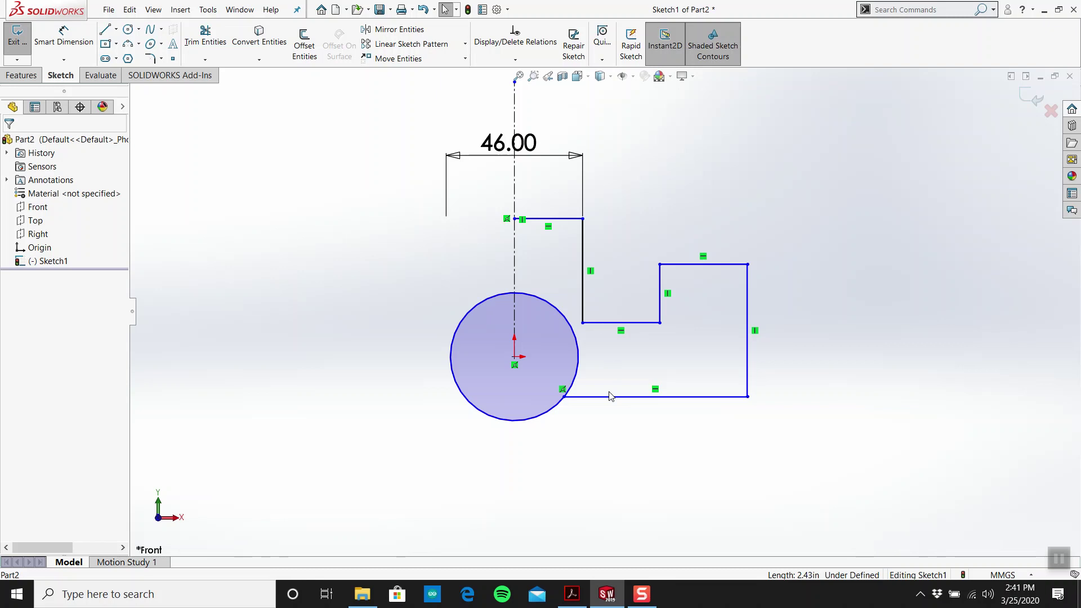
click(570, 600)
click(607, 594)
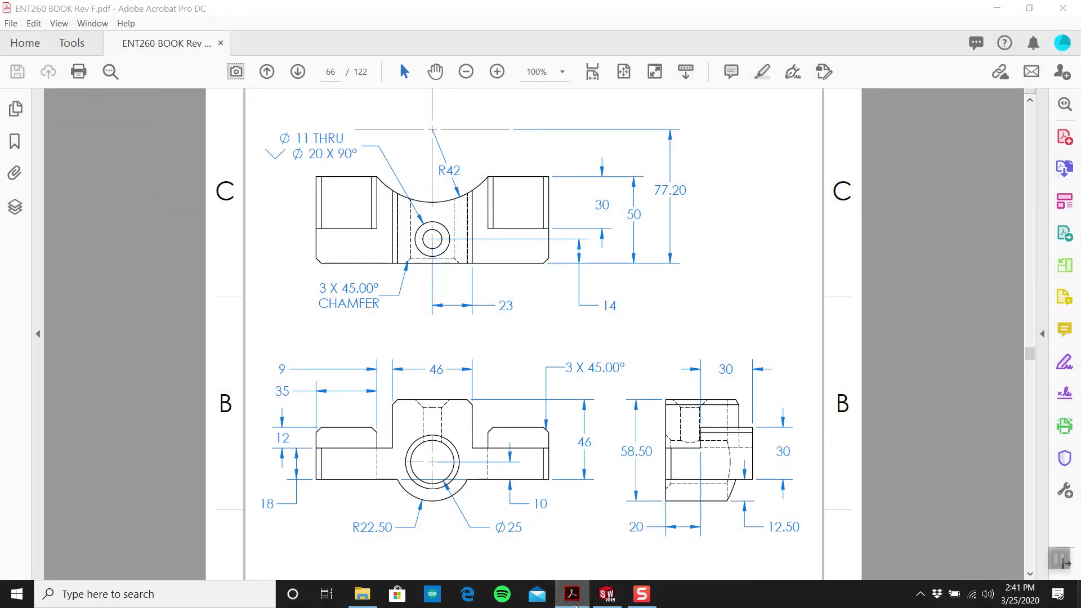
right_drag(870, 430, 840, 302)
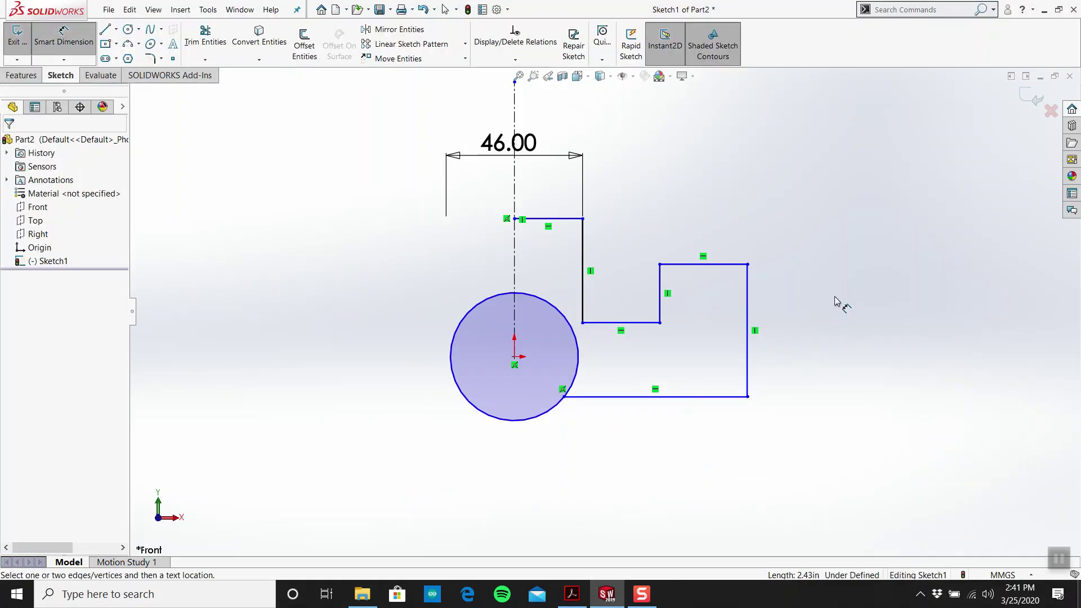
click(695, 399)
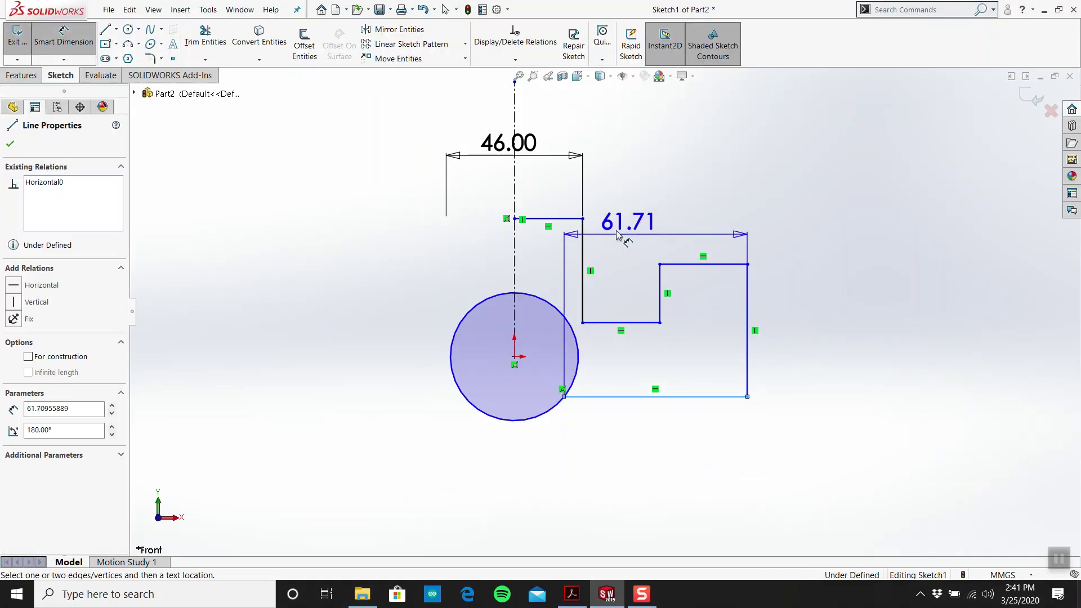
click(555, 218)
click(799, 304)
text(46)
key(Return)
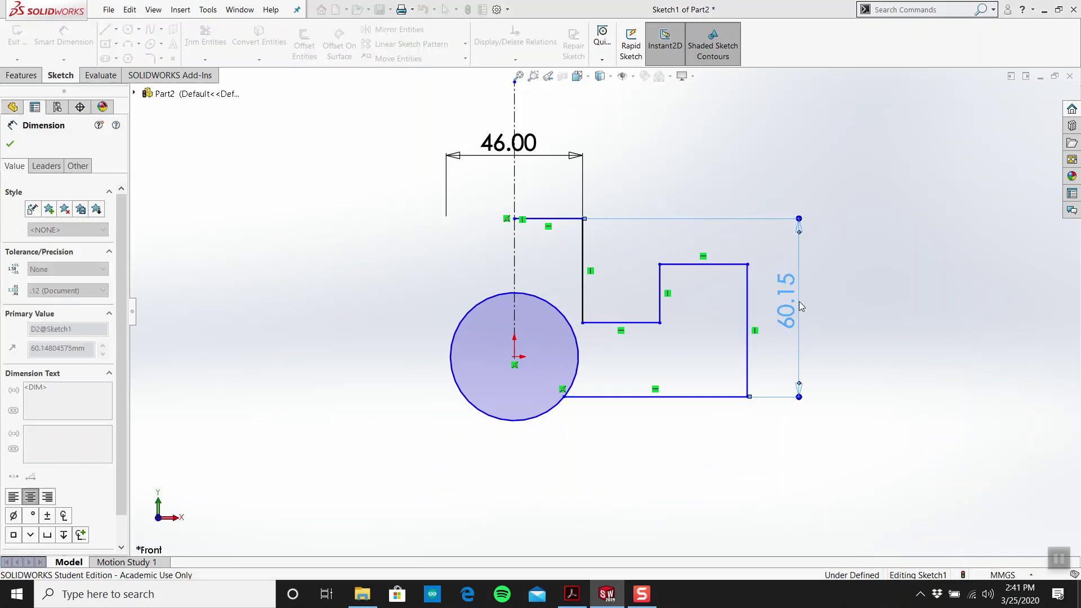
key(Escape)
Lower the notch's top and bottom lines, checking against the reference drawing.
scroll(695, 265, down, 3)
scroll(545, 283, up, 2)
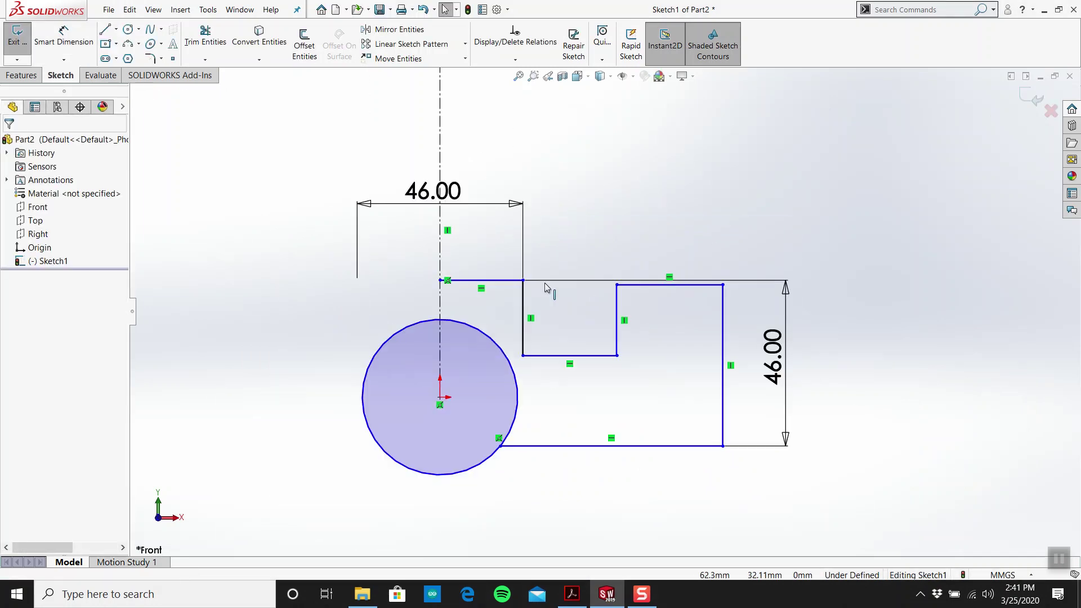
drag(647, 290, 648, 323)
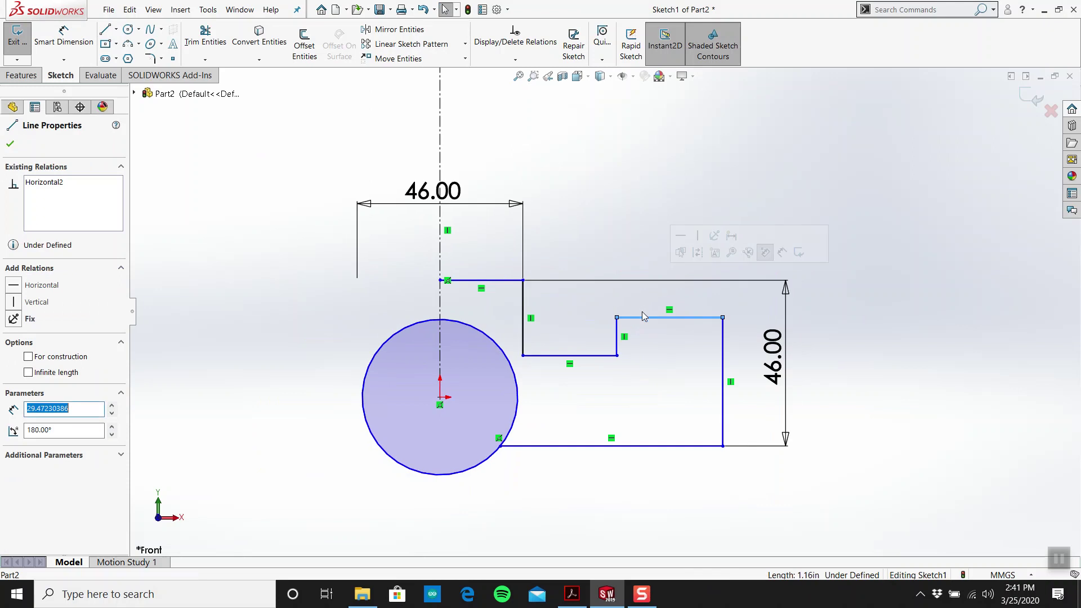
drag(600, 391, 602, 401)
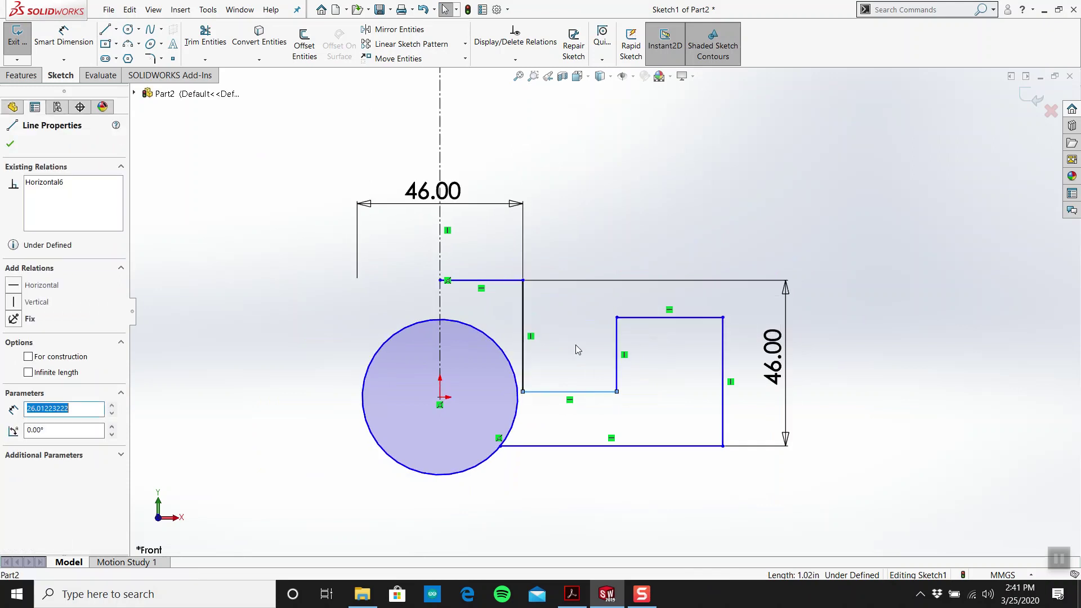
click(576, 344)
click(572, 594)
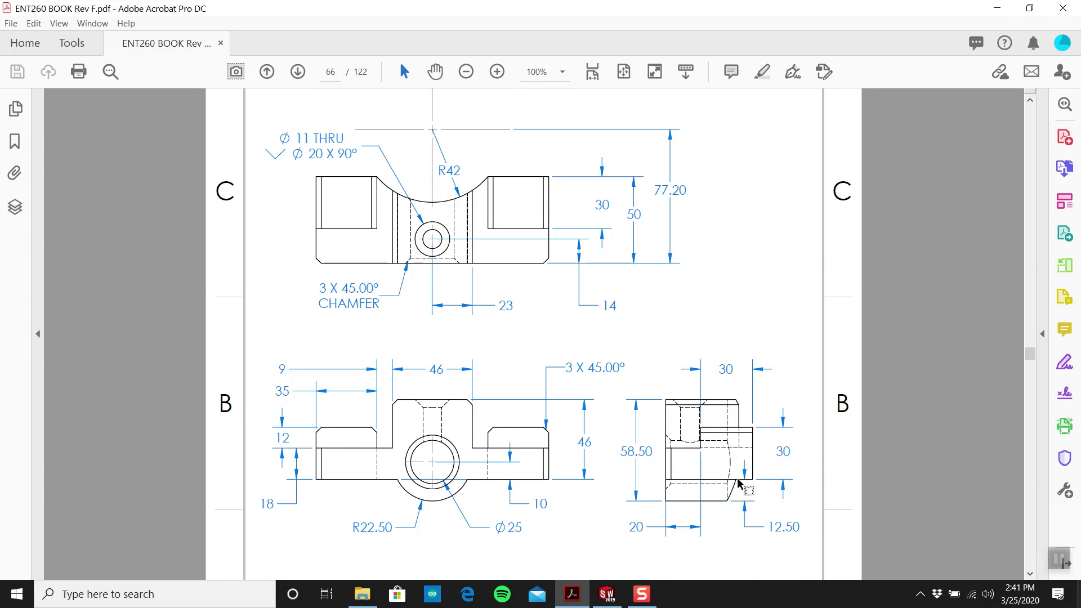
click(607, 594)
Dimension the right vertical edge as 30 and move the 46 and 30 dimensions clear.
right_drag(876, 443, 882, 340)
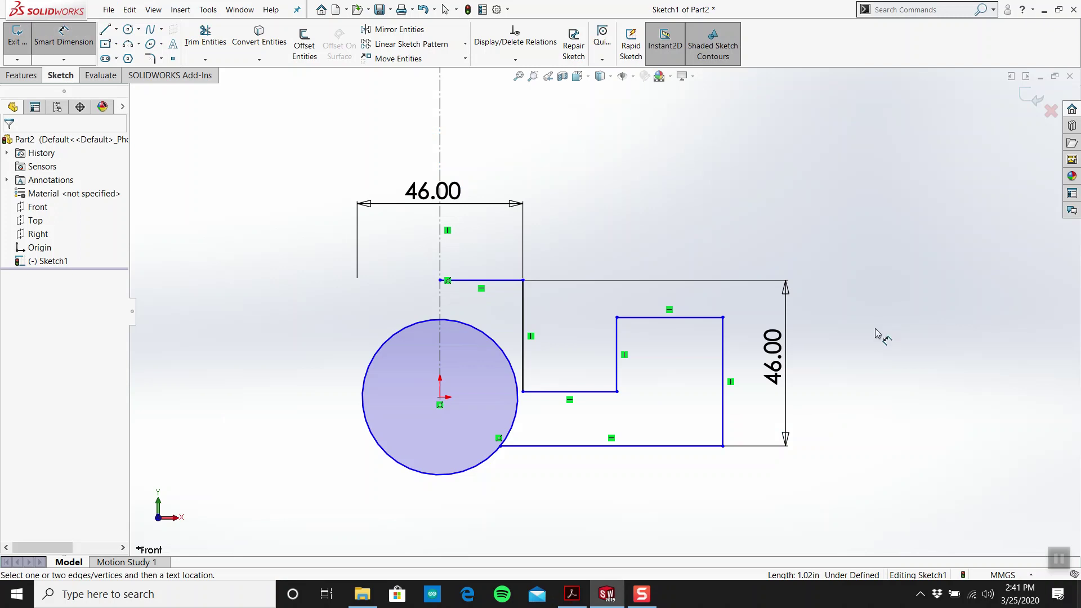
click(724, 366)
click(742, 365)
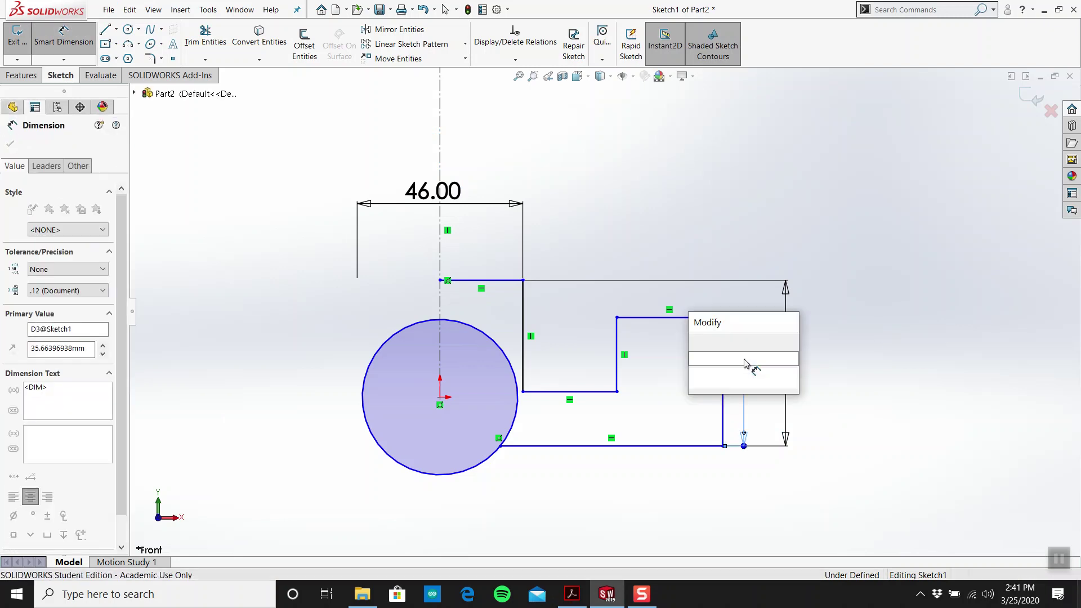
text(30)
key(Return)
key(Escape)
drag(774, 358, 826, 358)
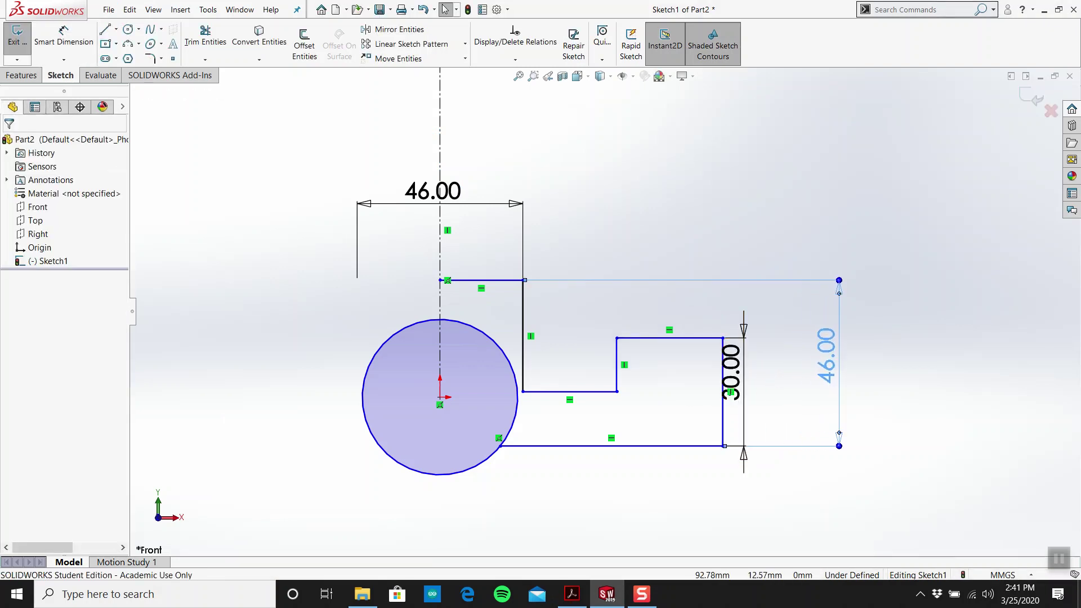
drag(749, 369, 800, 369)
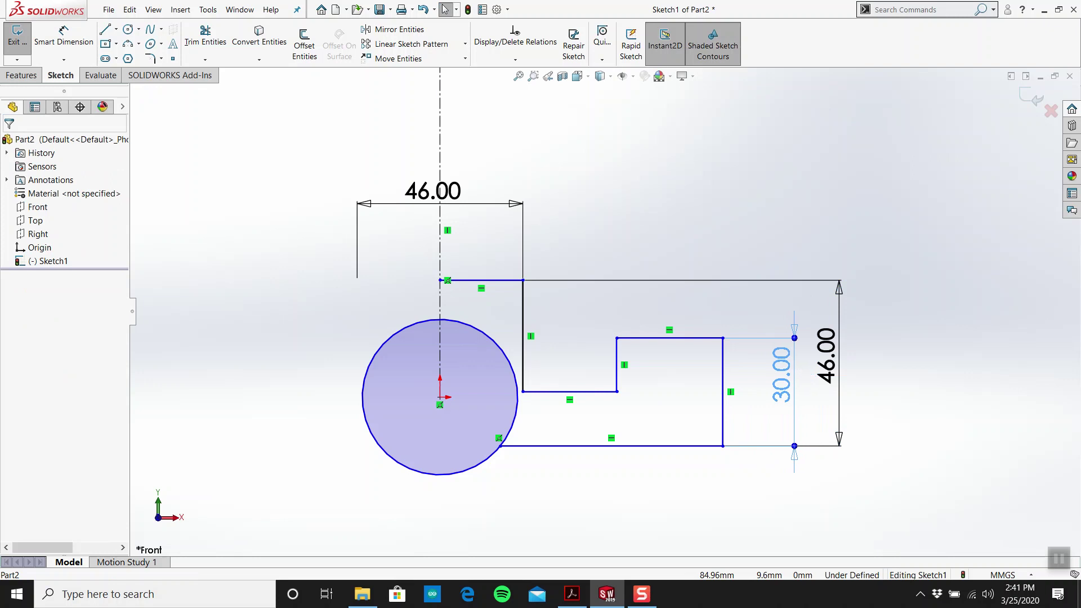
Set the part's overall drafting standard to ANSI in Document Properties.
key(Escape)
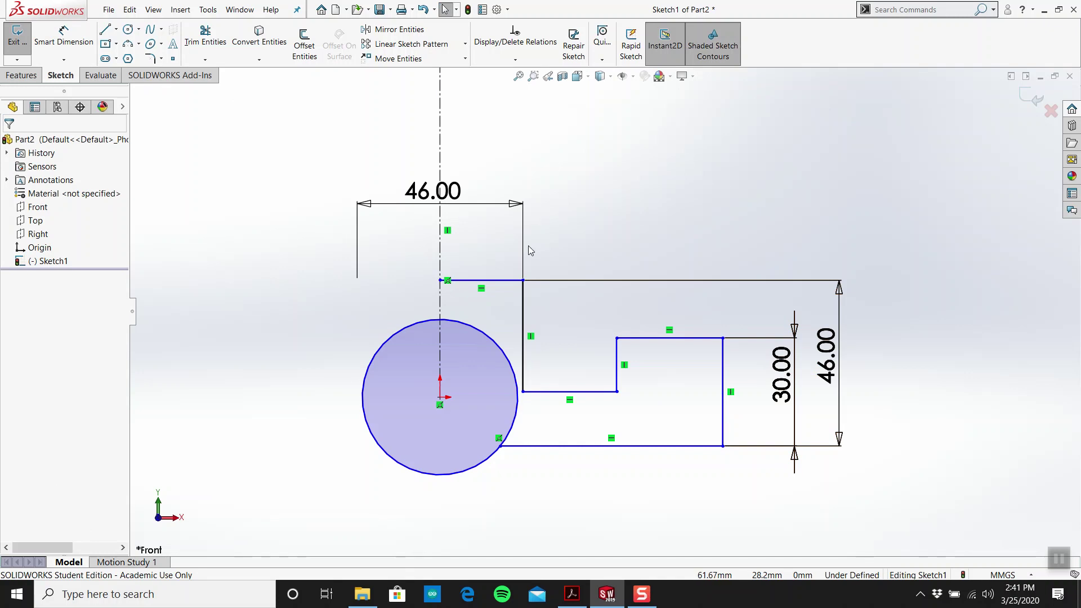
click(208, 10)
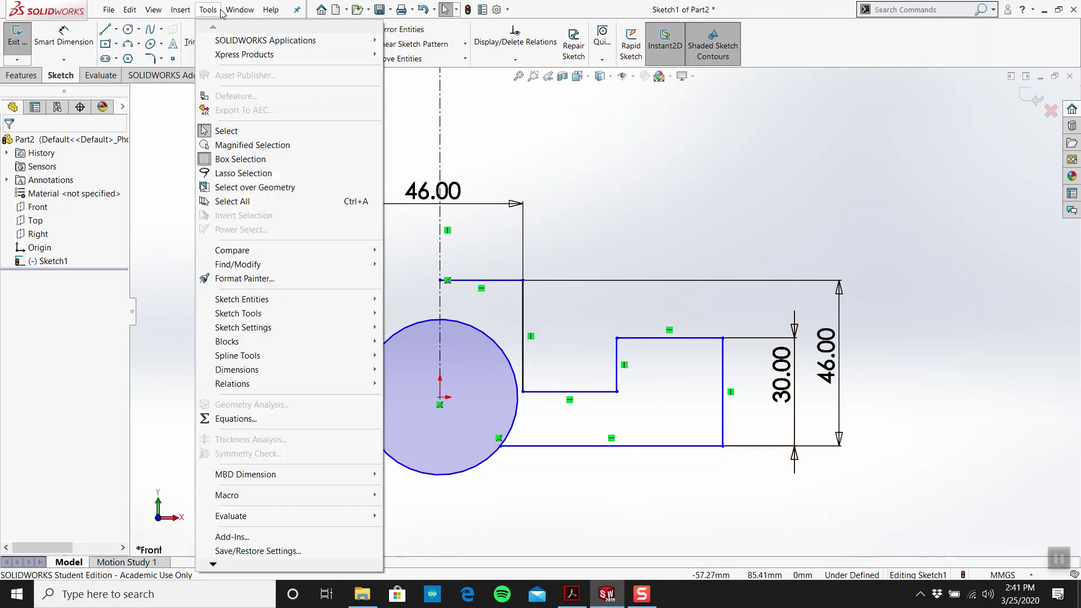
scroll(240, 556, down, 3)
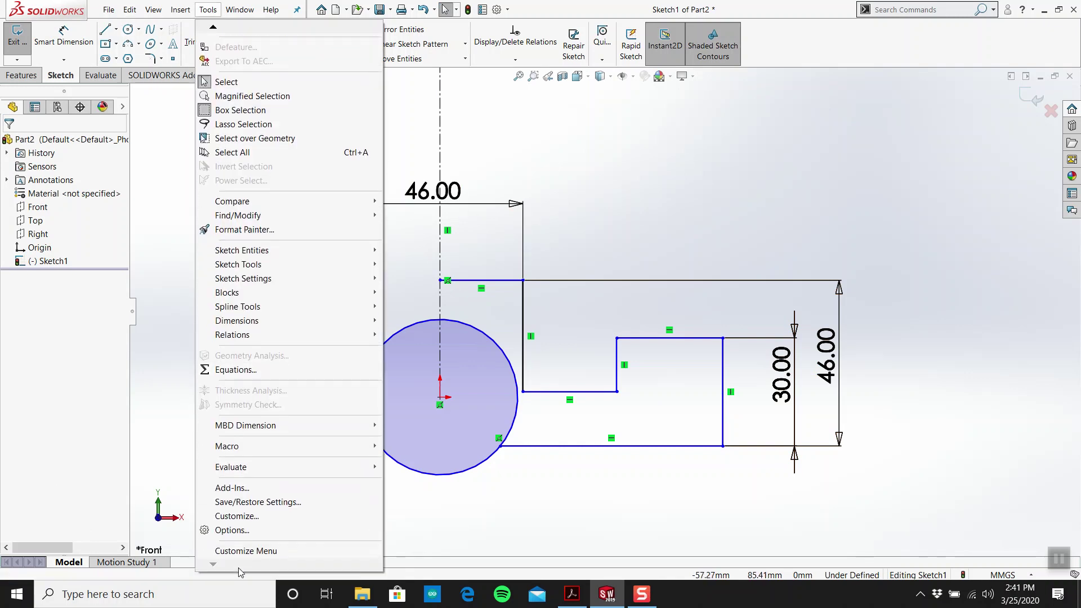
click(246, 531)
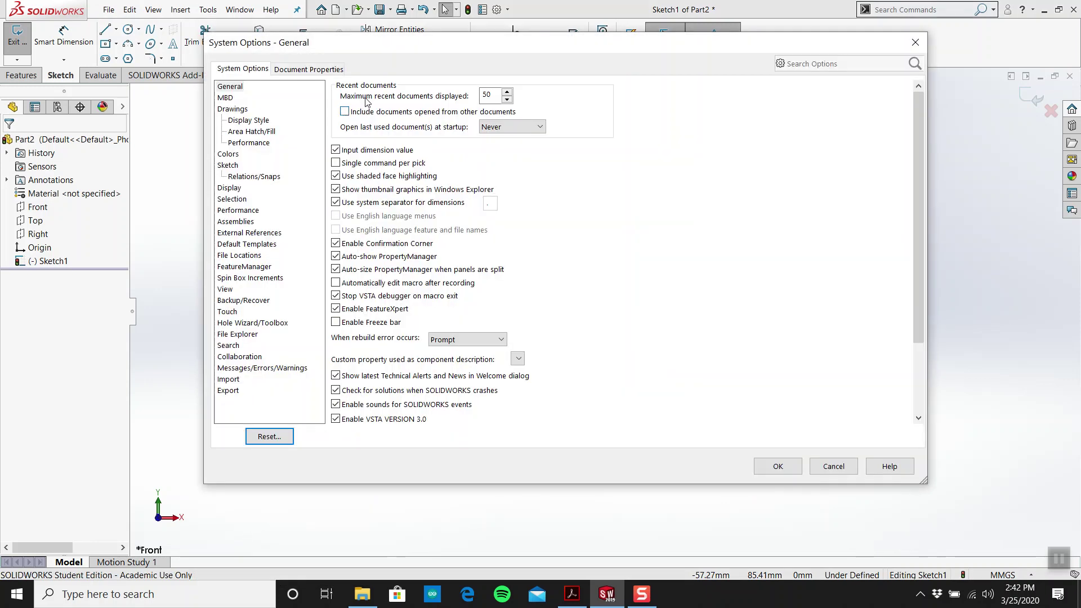
click(309, 69)
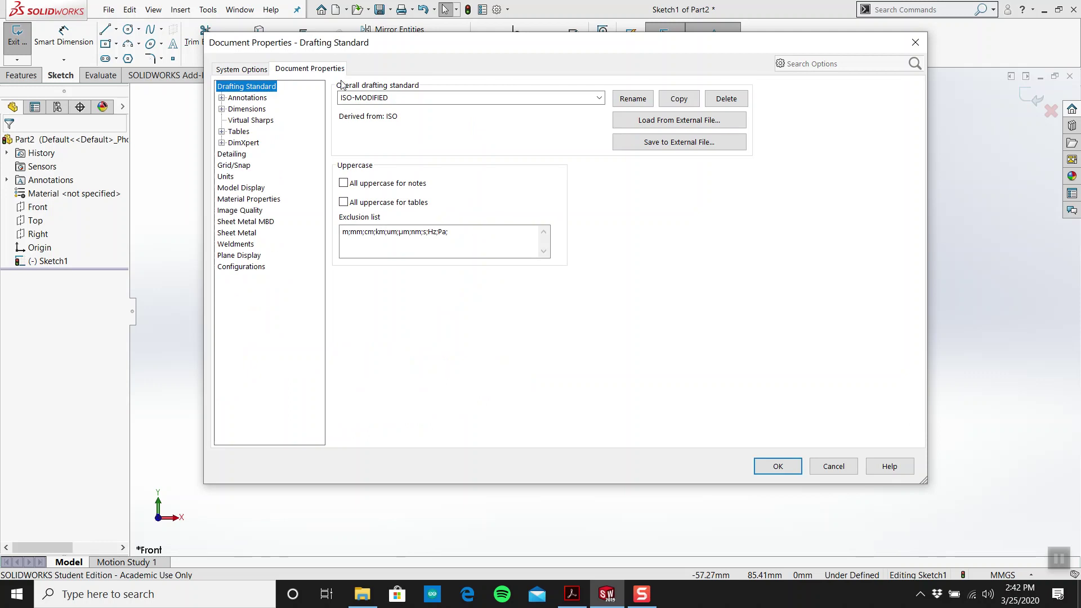
click(599, 98)
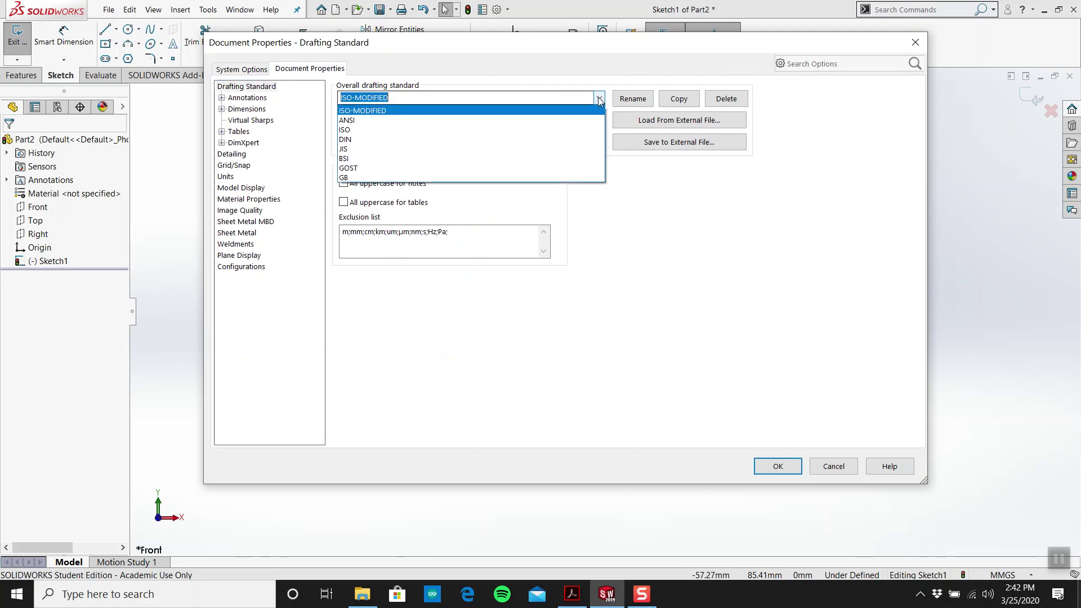
click(483, 120)
click(788, 471)
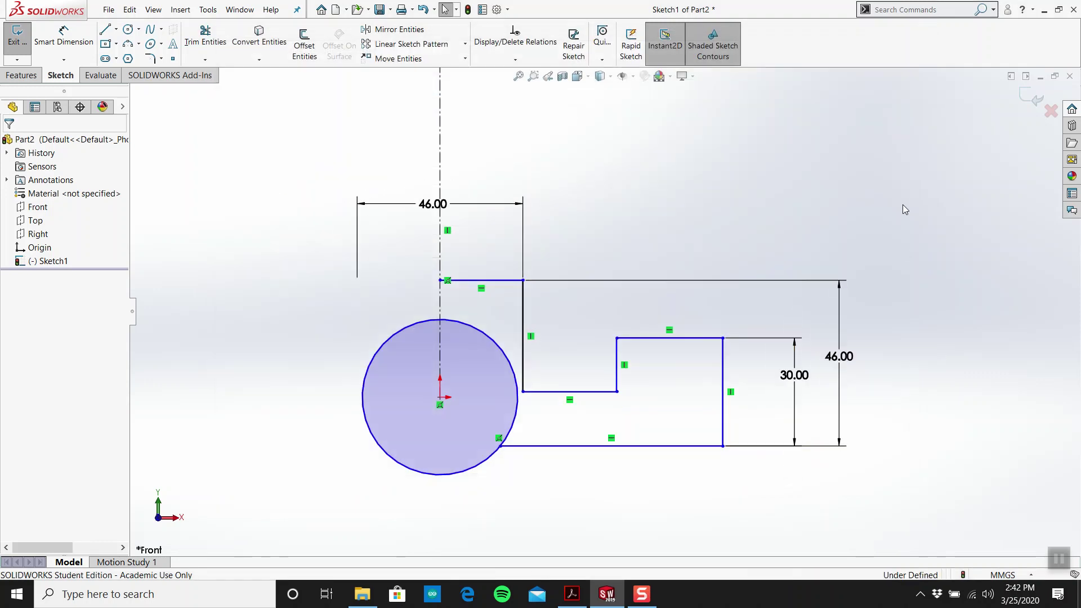
scroll(748, 310, down, 2)
scroll(731, 320, up, 4)
key(ctrl+Left)
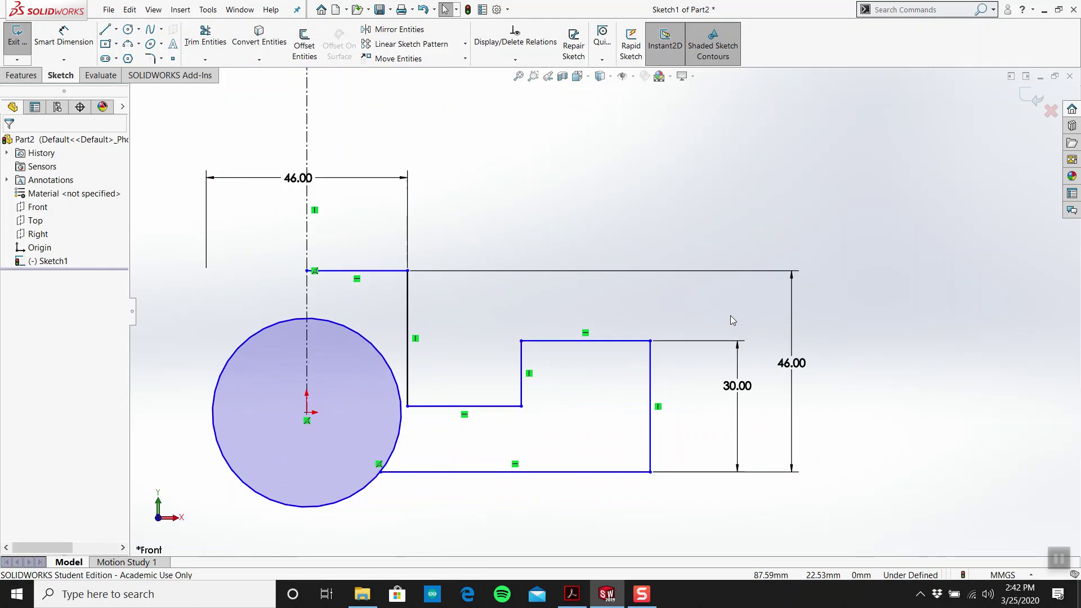
Change the overall drafting standard to ISO instead.
click(208, 11)
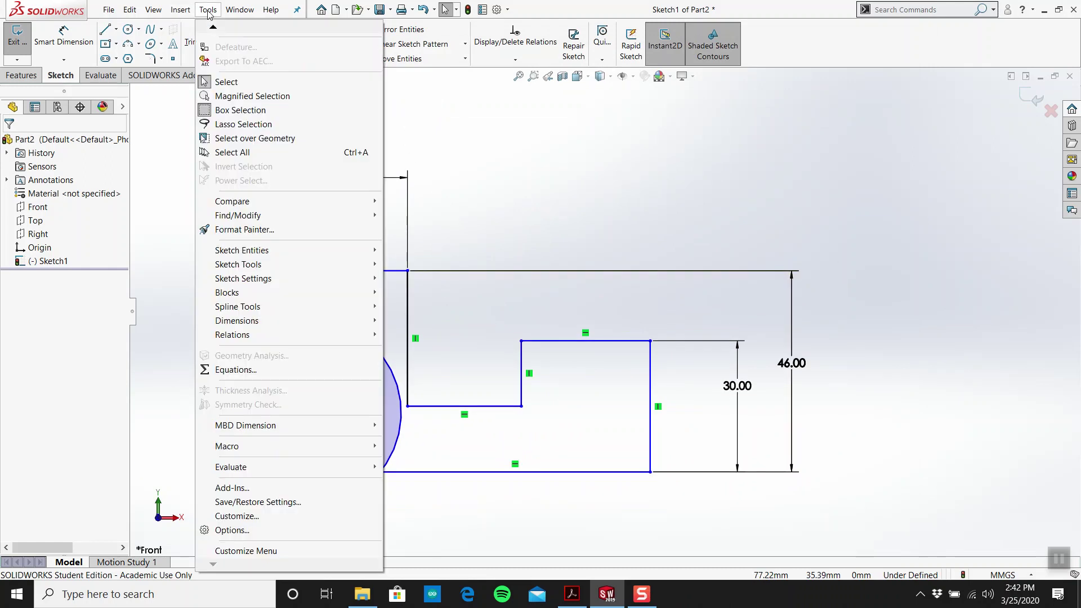
click(242, 530)
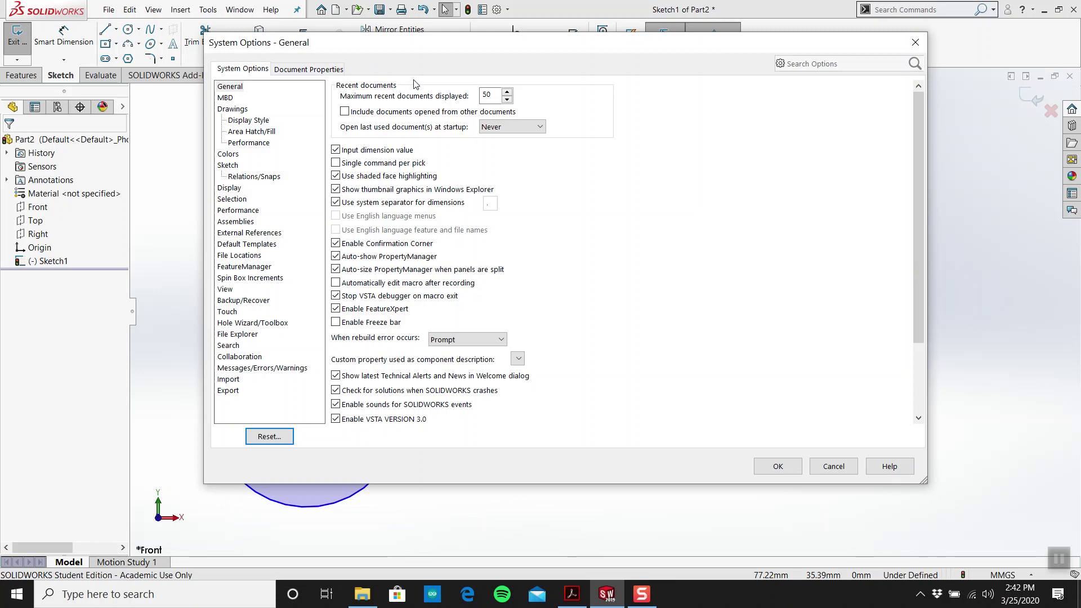
click(329, 69)
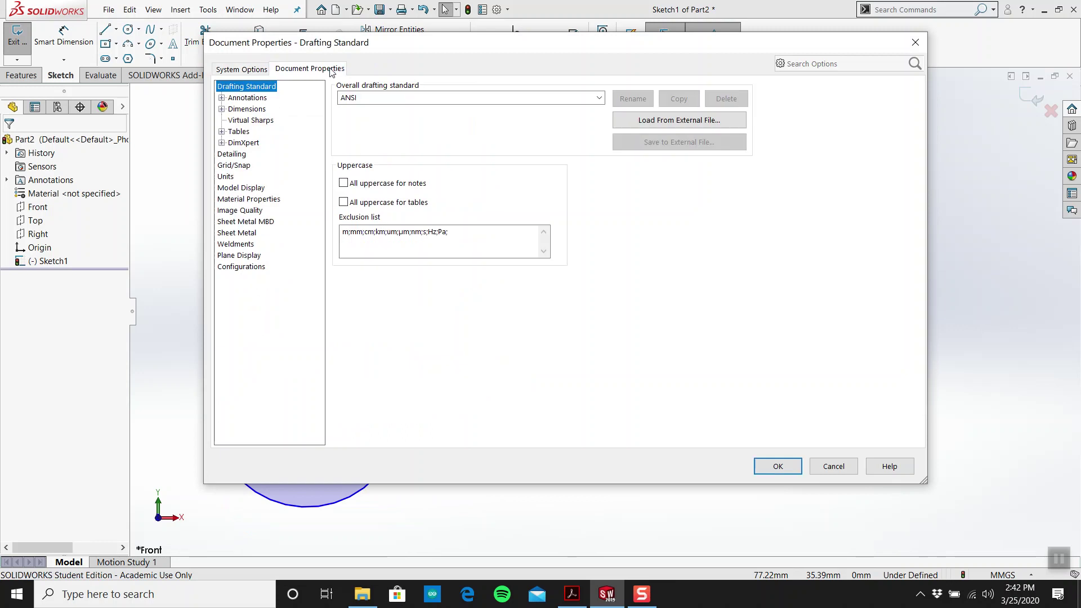
click(600, 99)
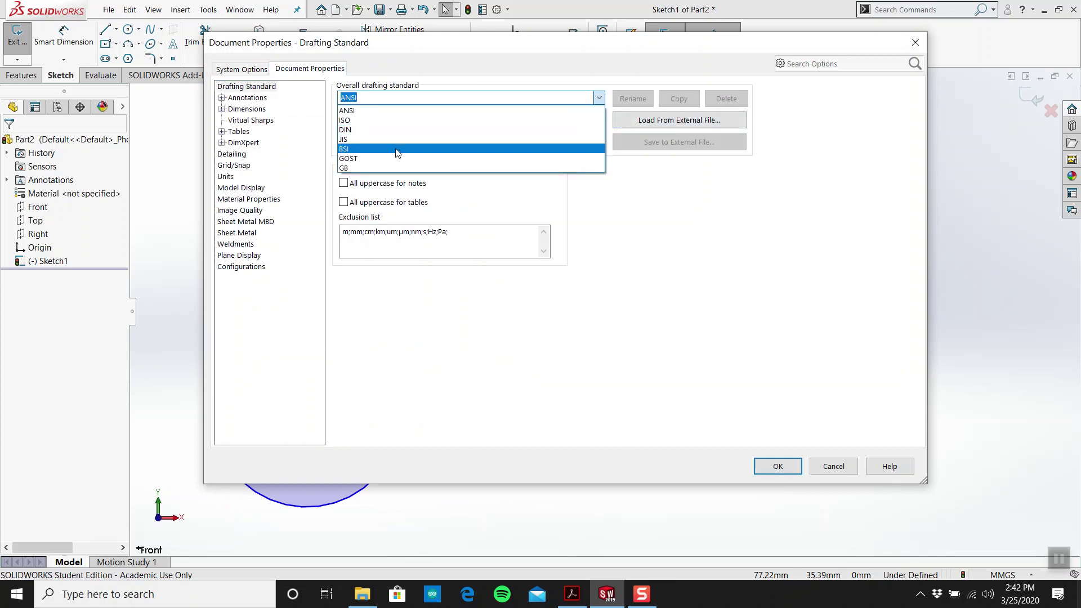
click(359, 121)
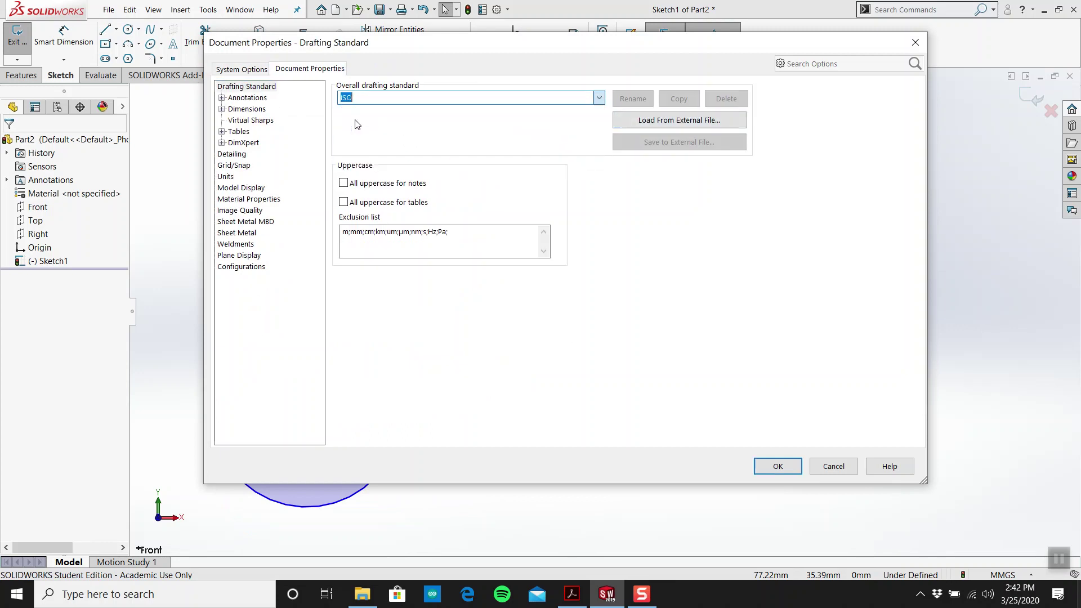
click(783, 463)
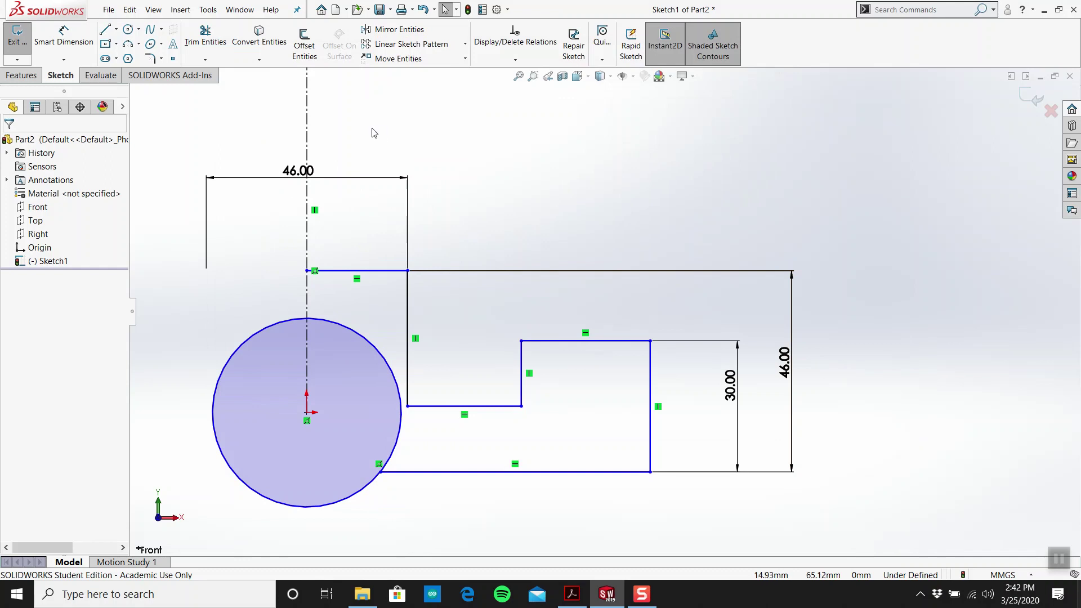
click(208, 9)
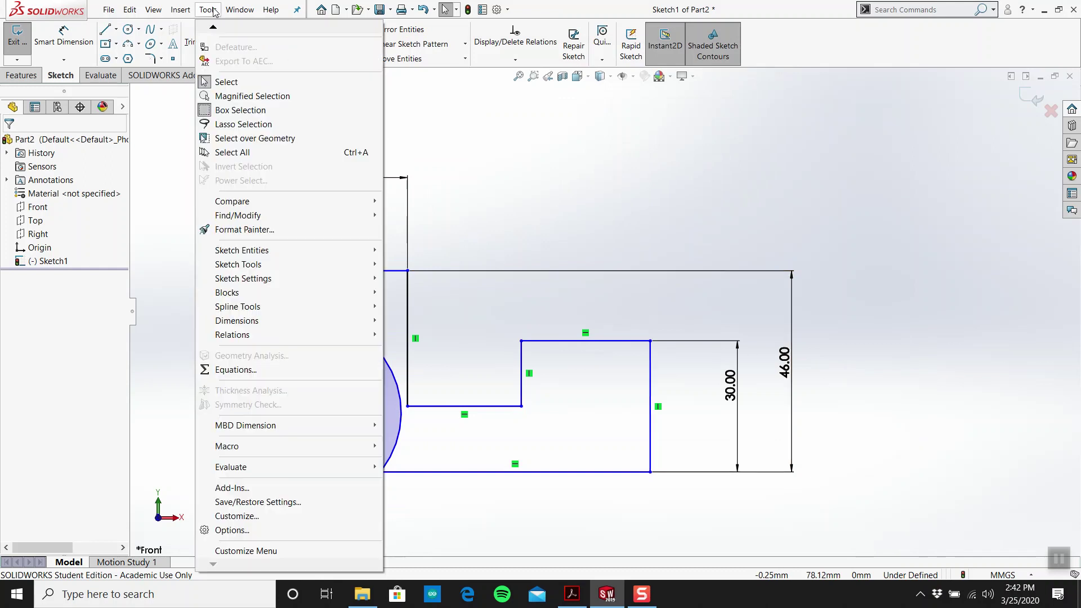
Choose ANSI, enable Scale with dimension height, and set dimension font to 48 points.
click(259, 531)
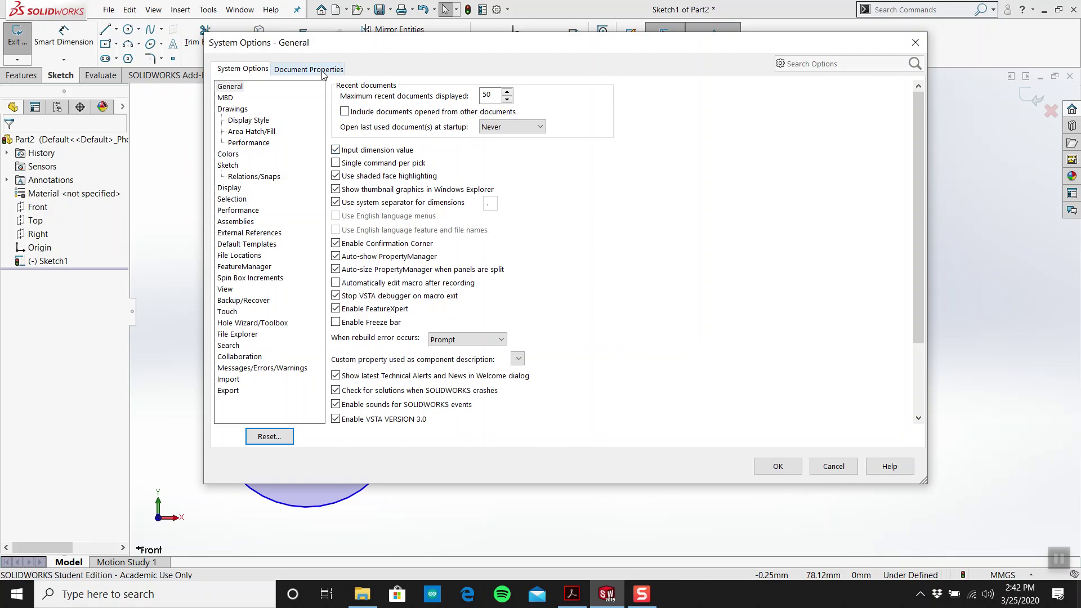
click(310, 69)
click(590, 98)
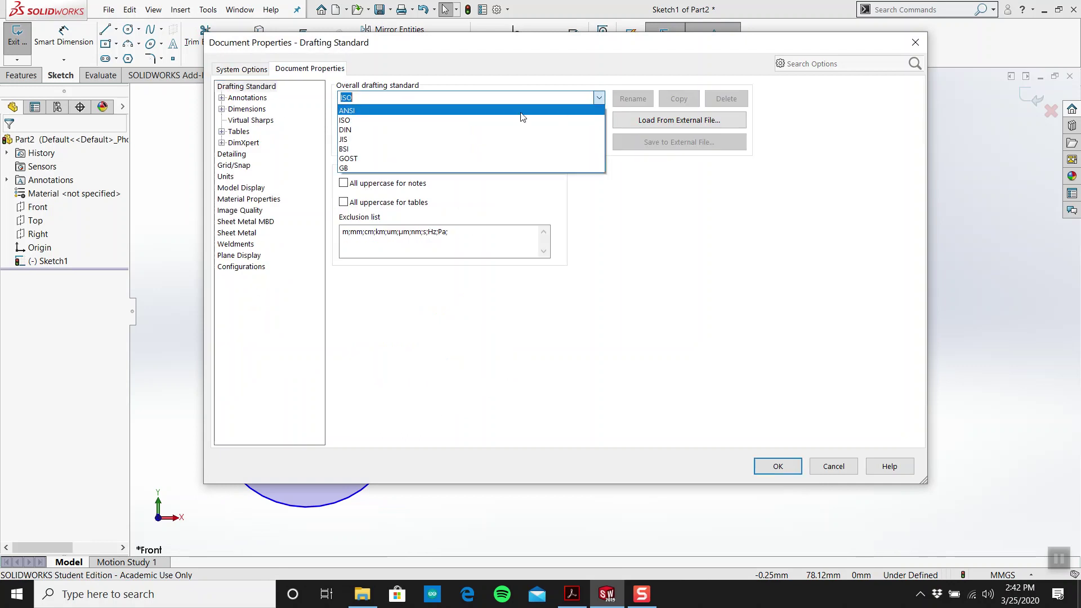
click(423, 110)
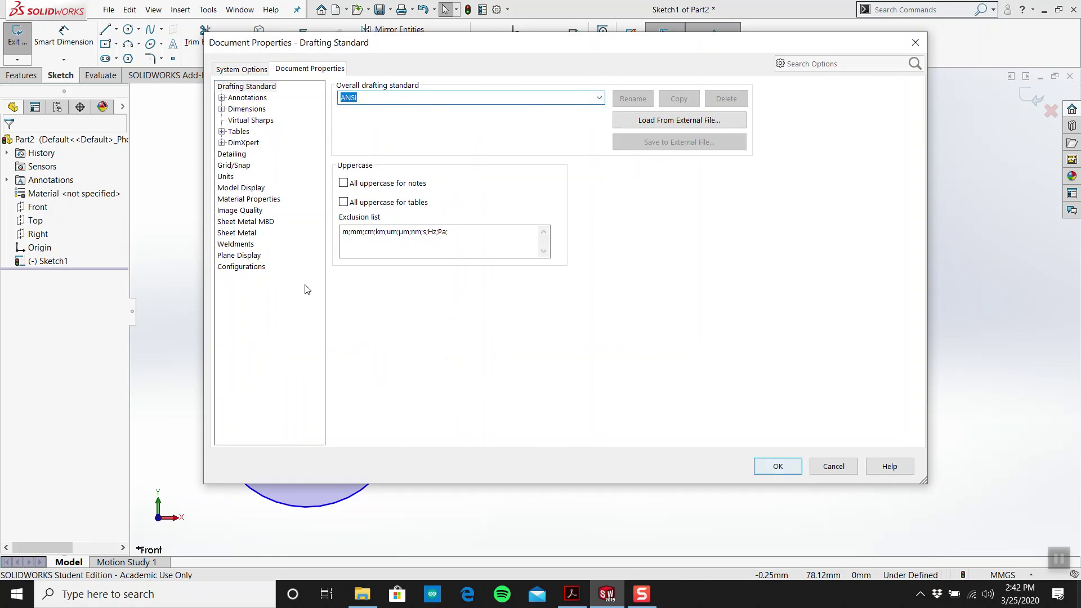
click(244, 110)
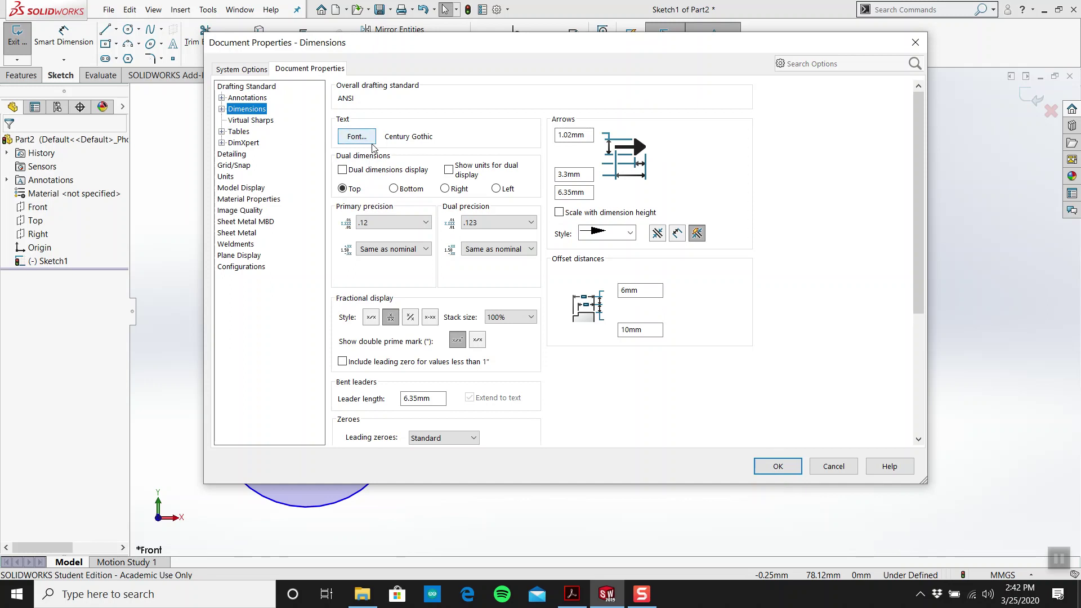
click(559, 213)
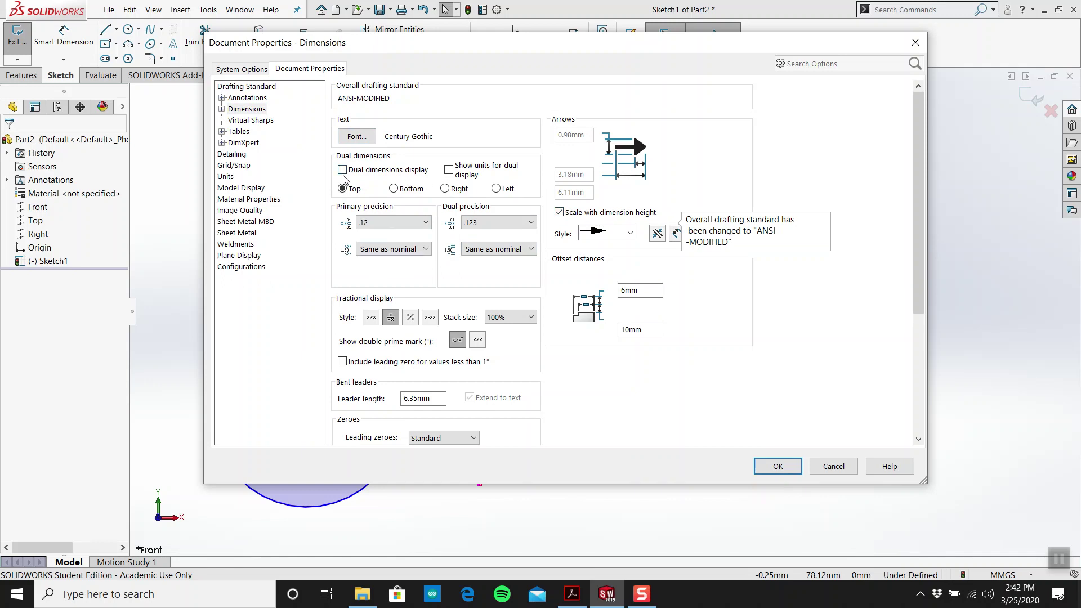
click(357, 137)
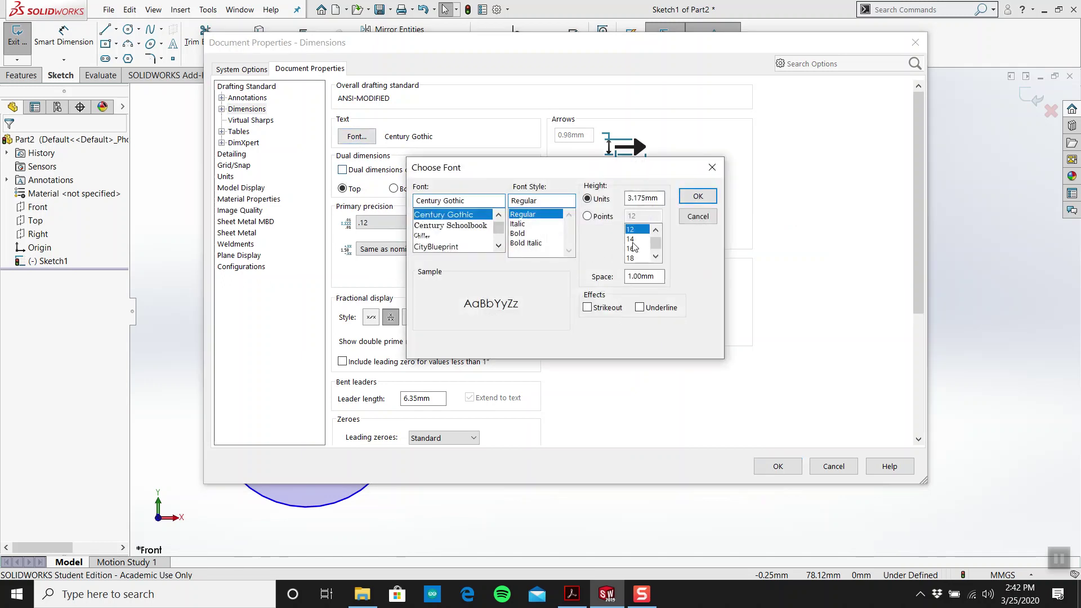
scroll(633, 246, down, 3)
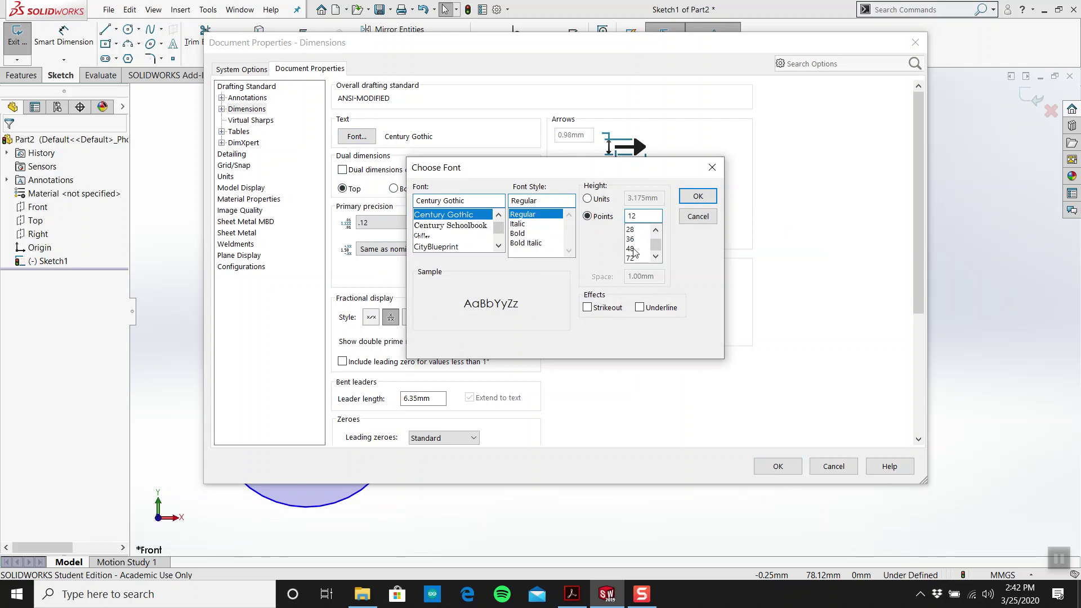
click(631, 248)
click(697, 196)
click(782, 466)
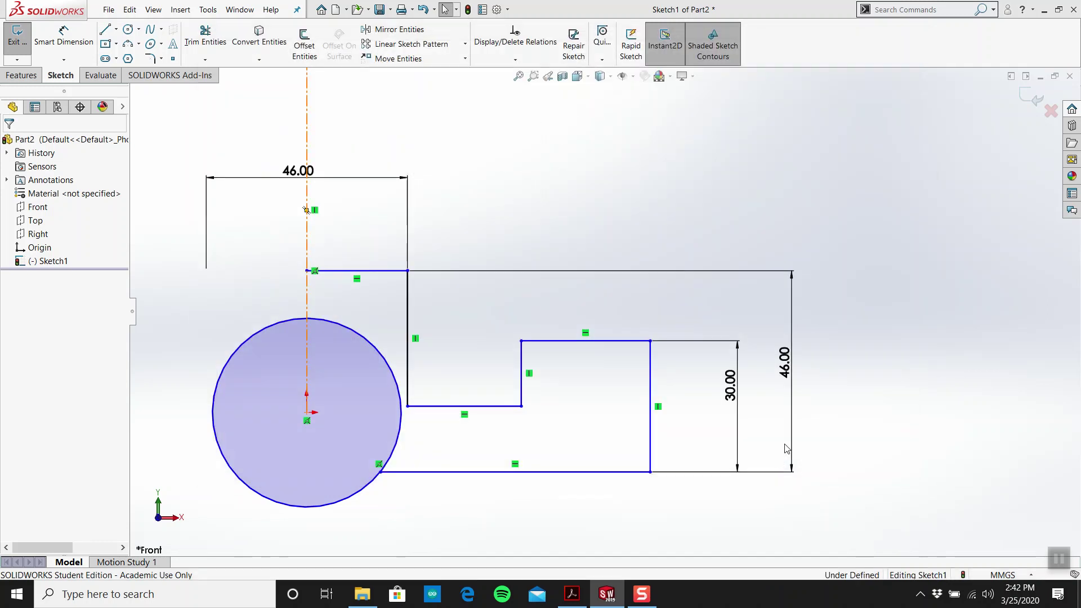
scroll(574, 298, up, 2)
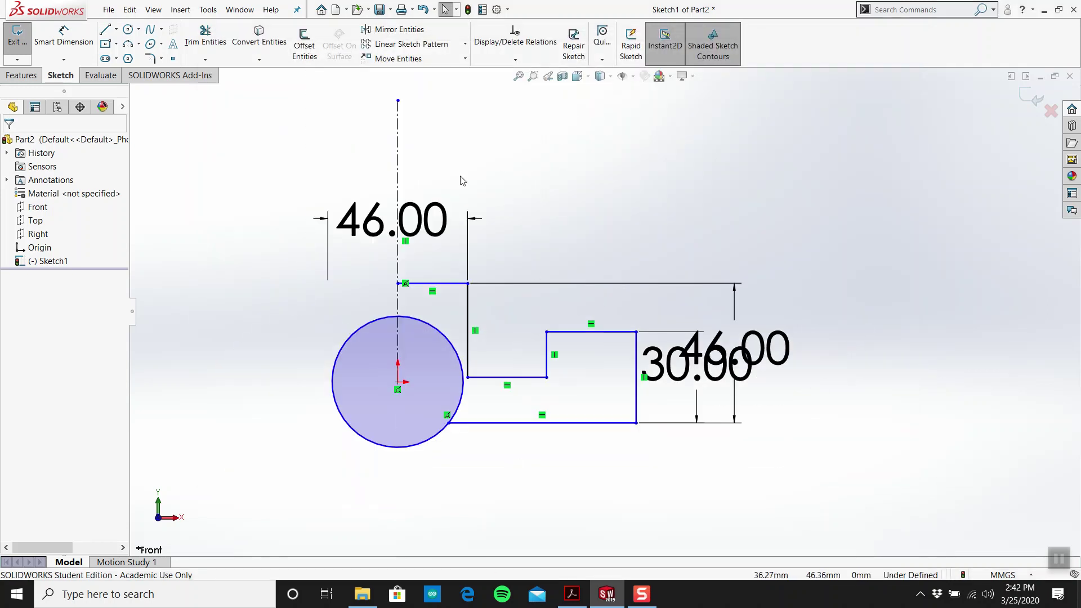
Reduce the part's dimension text font to 28 points in Document Properties.
click(208, 10)
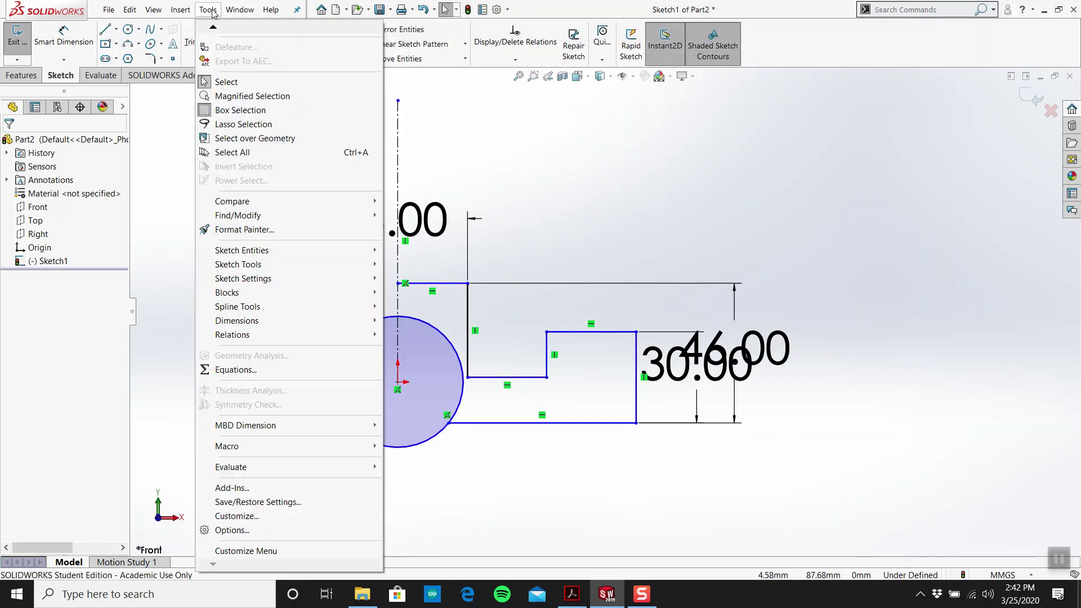
click(248, 530)
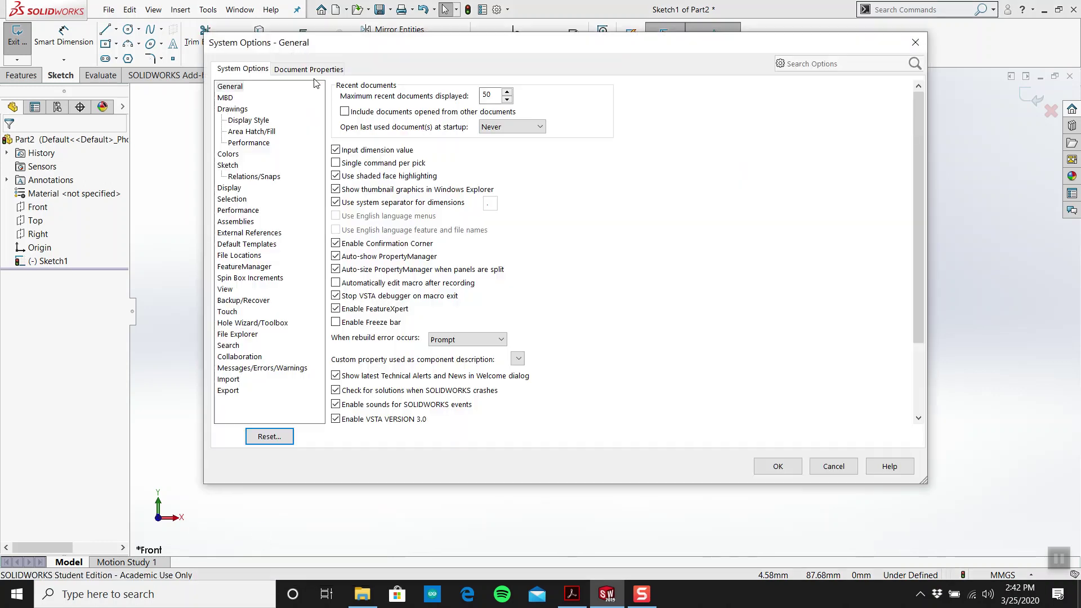
click(311, 70)
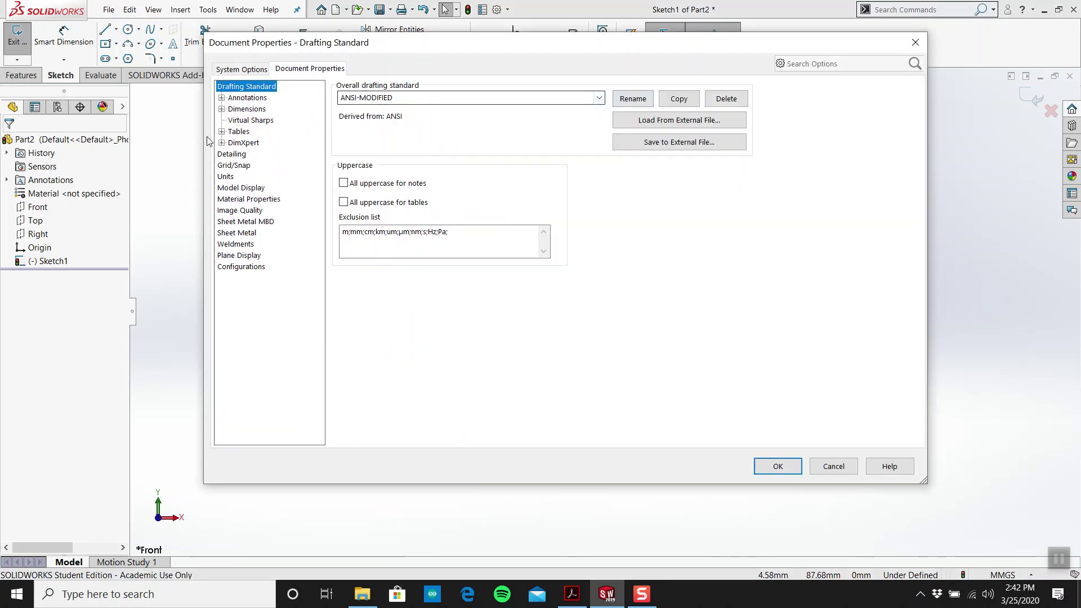
click(246, 109)
click(343, 132)
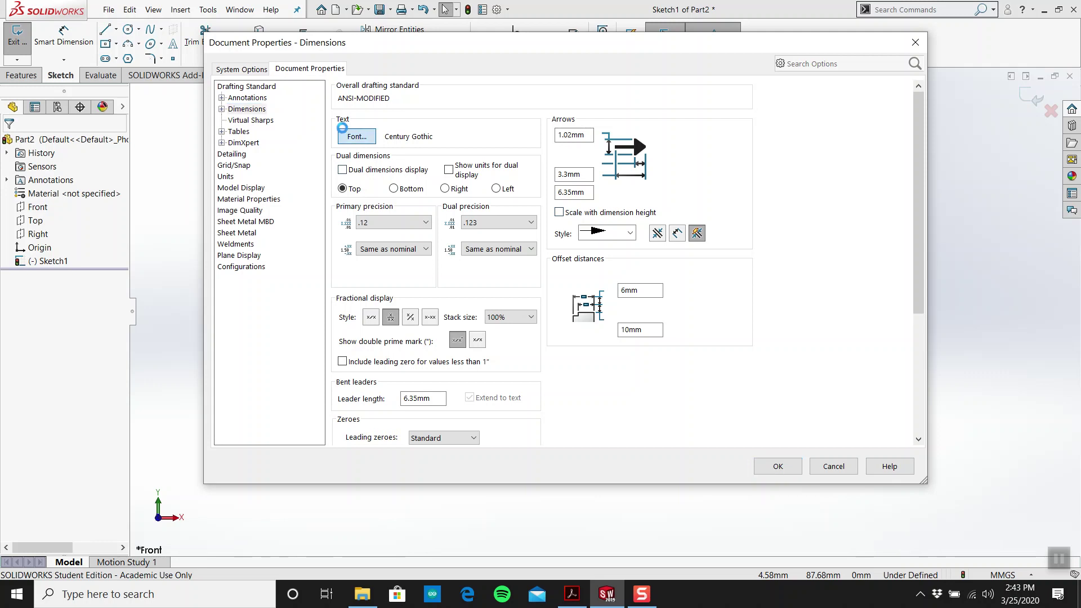
click(631, 229)
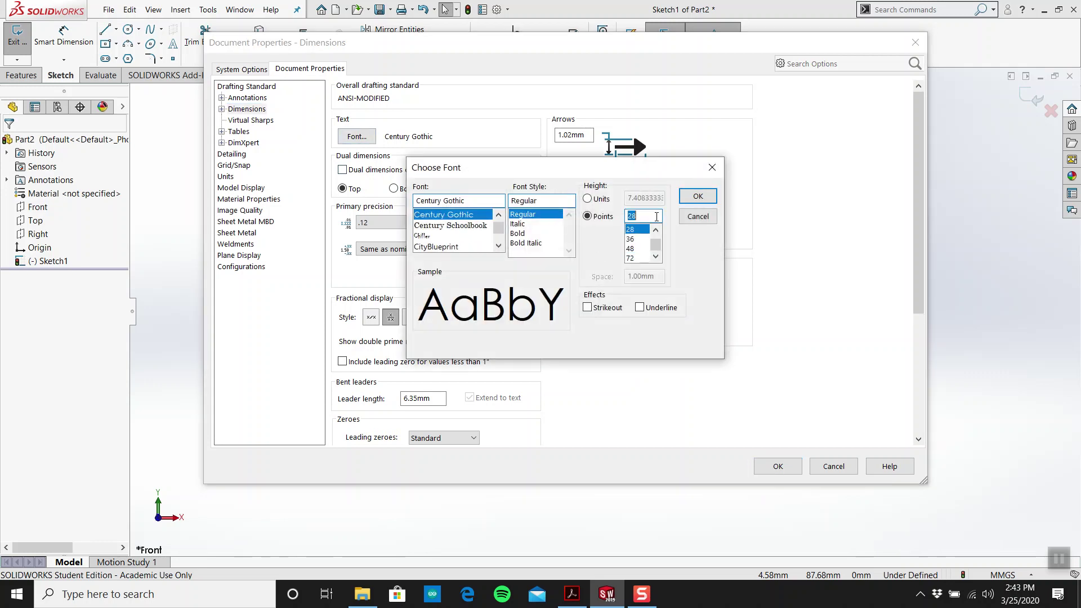
click(698, 196)
click(791, 466)
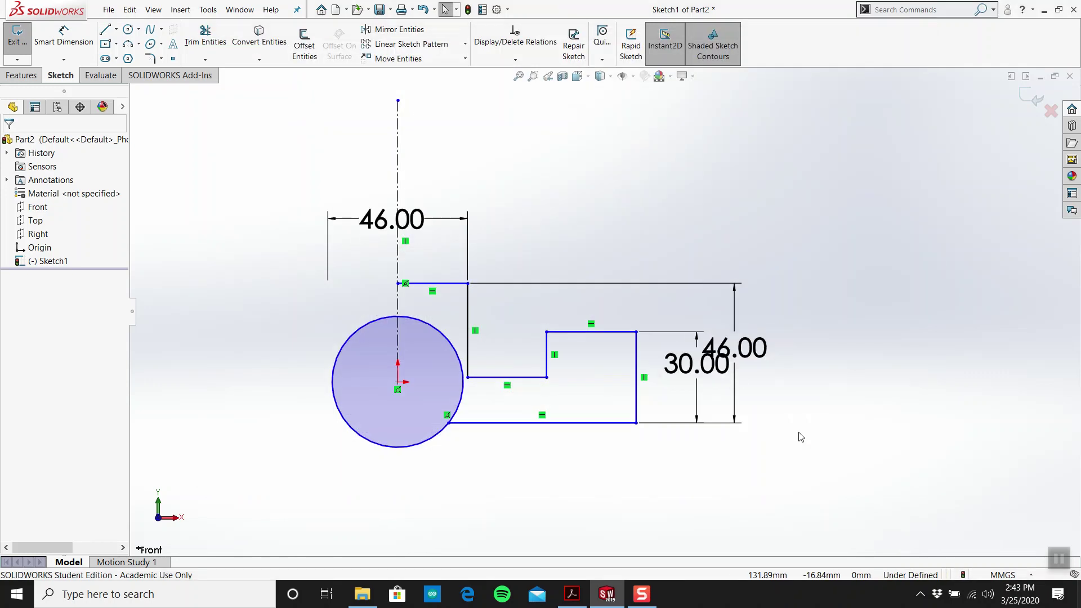
Drag the right 46.00 dimension clear of the 30.00 and move the top 46.00 upward.
drag(757, 350, 836, 358)
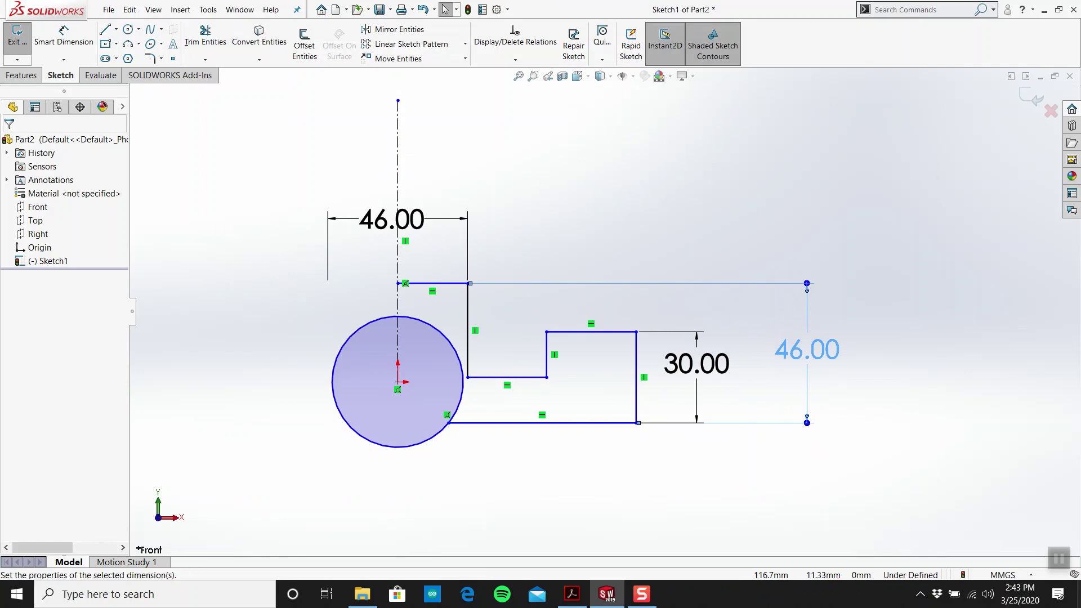
click(586, 344)
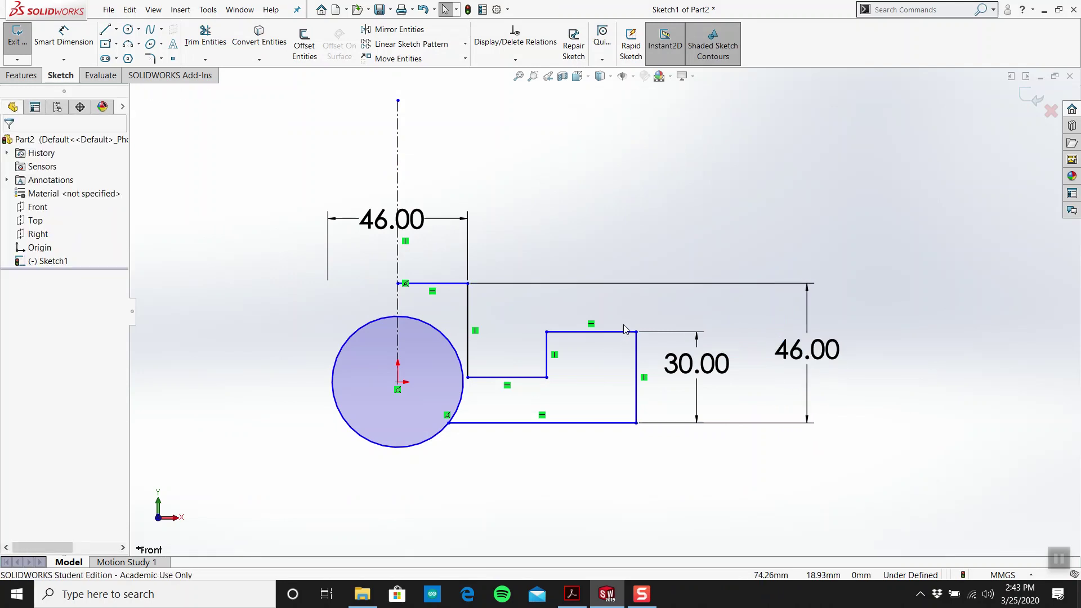
scroll(288, 220, down, 2)
mouse_move(452, 225)
mouse_down()
mouse_move(452, 175)
mouse_move(394, 175)
mouse_up()
scroll(616, 315, up, 3)
click(692, 427)
scroll(758, 369, down, 2)
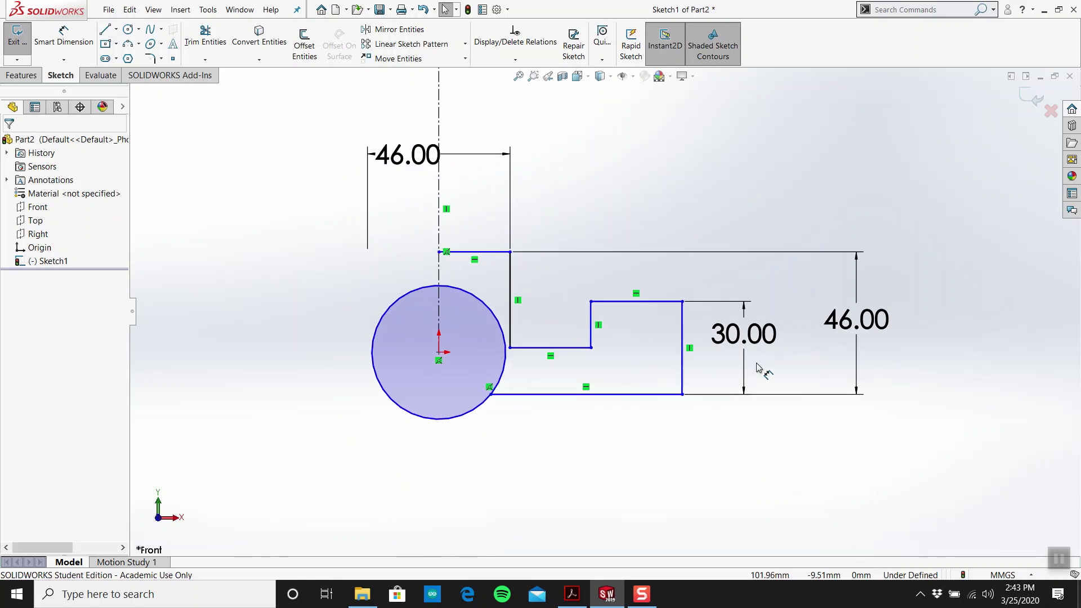
scroll(757, 368, down, 2)
mouse_move(884, 293)
mouse_down()
mouse_move(1048, 255)
mouse_move(929, 285)
mouse_up()
Reposition the right and top 46.00 dimensions away from the profile.
drag(732, 281, 871, 287)
click(606, 311)
scroll(606, 311, up, 3)
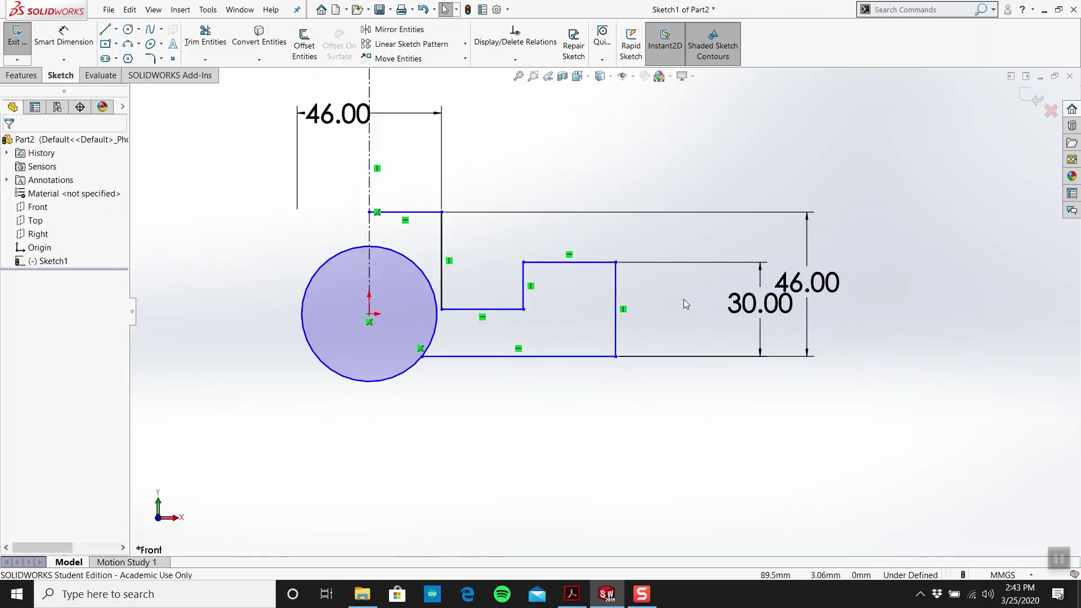
scroll(685, 304, up, 1)
ctrl+middle_drag(494, 316, 590, 316)
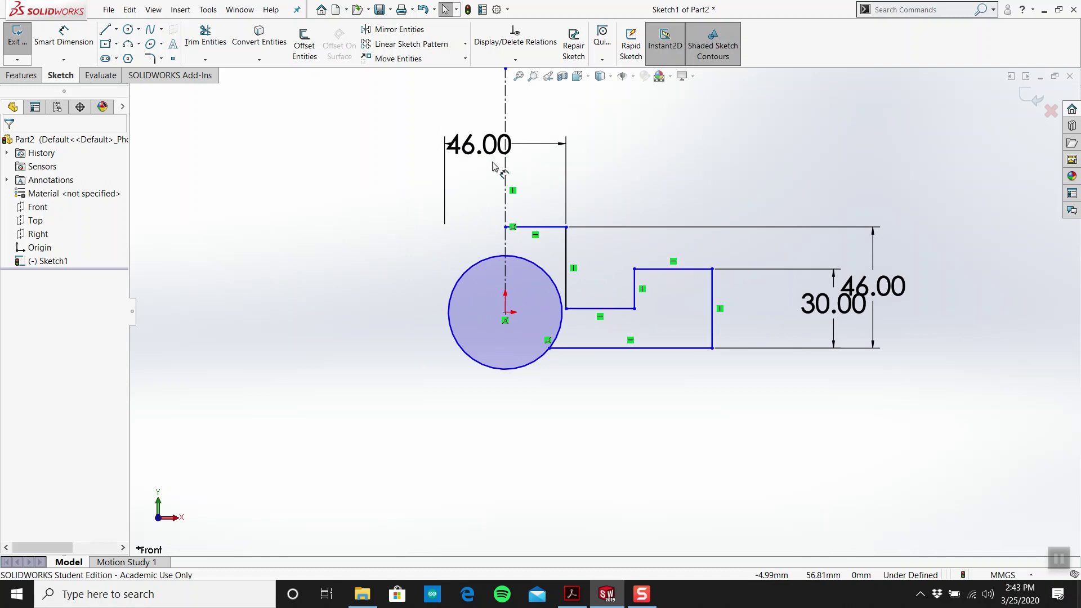
drag(493, 167, 517, 167)
Check the reference drawing, then dimension the right section's top edge at 35.
click(571, 594)
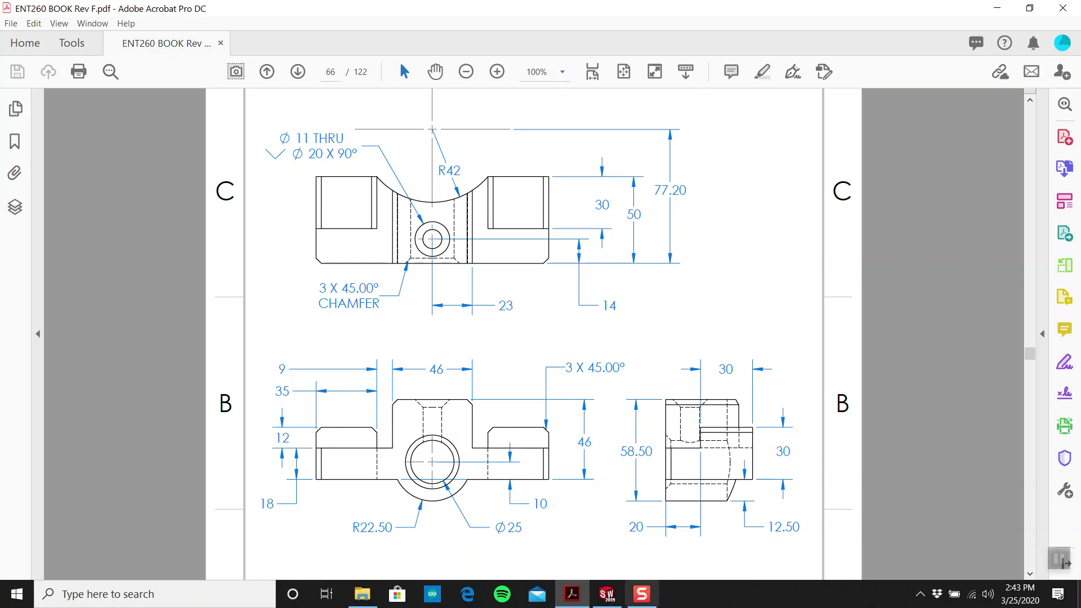
click(606, 594)
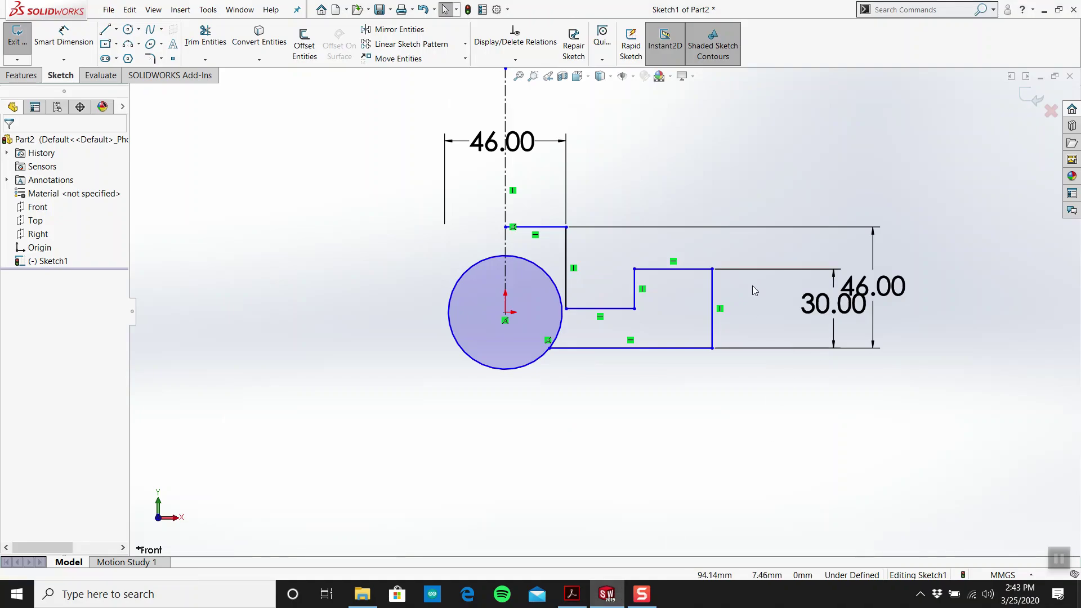
key(d)
click(701, 269)
click(694, 170)
text(3)
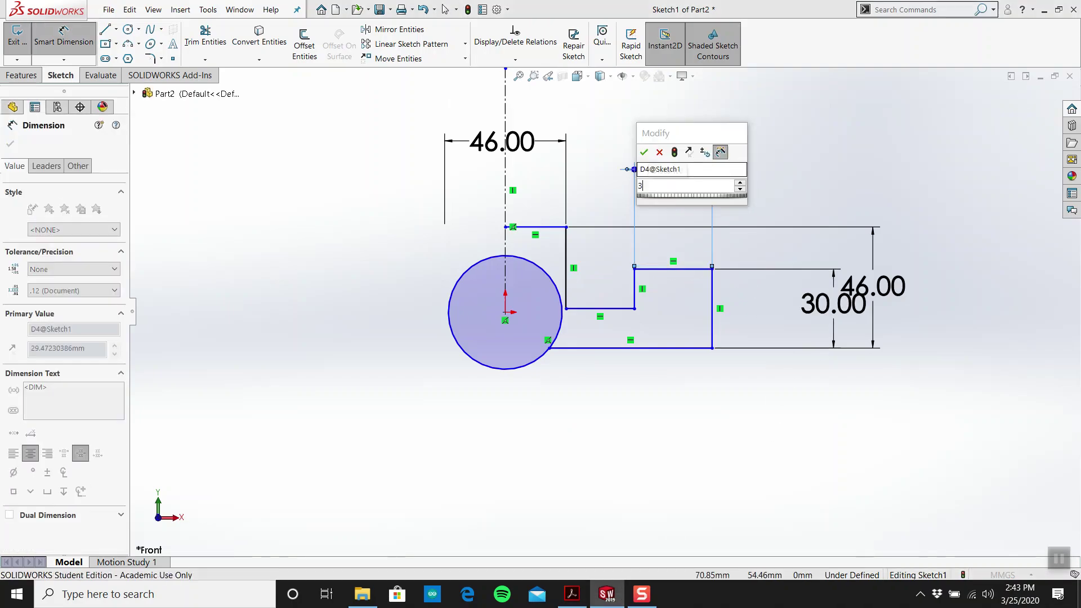
text(5)
key(Return)
key(Escape)
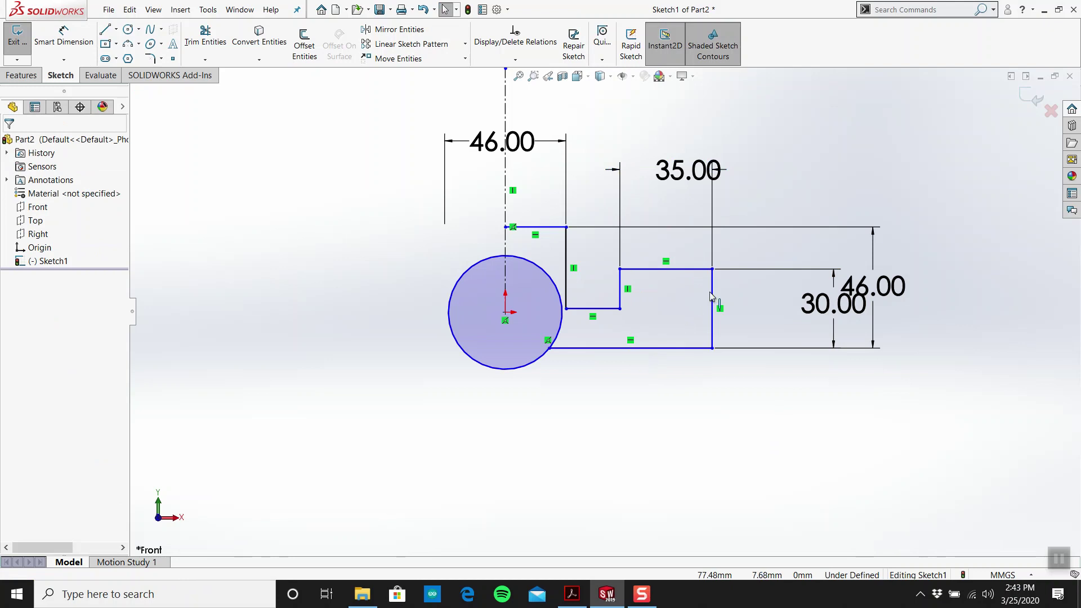
Select the right section's end edge, then bring up the reference drawing PDF.
click(712, 297)
key(Escape)
click(572, 594)
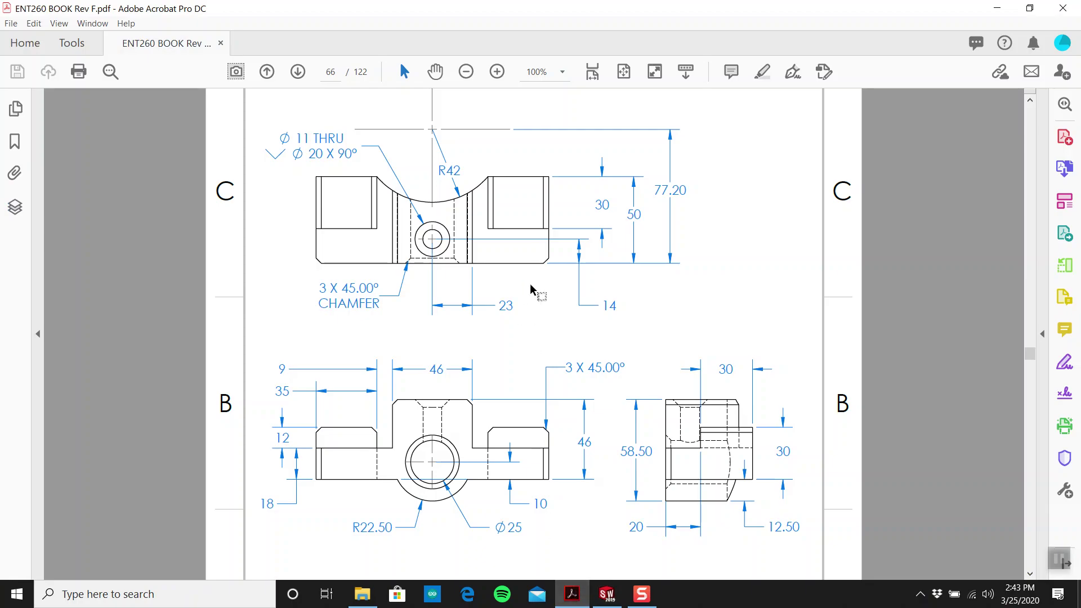
Scroll the Lesson 11 Part 2 drawing and select its 9 dimension text.
scroll(505, 286, down, 1)
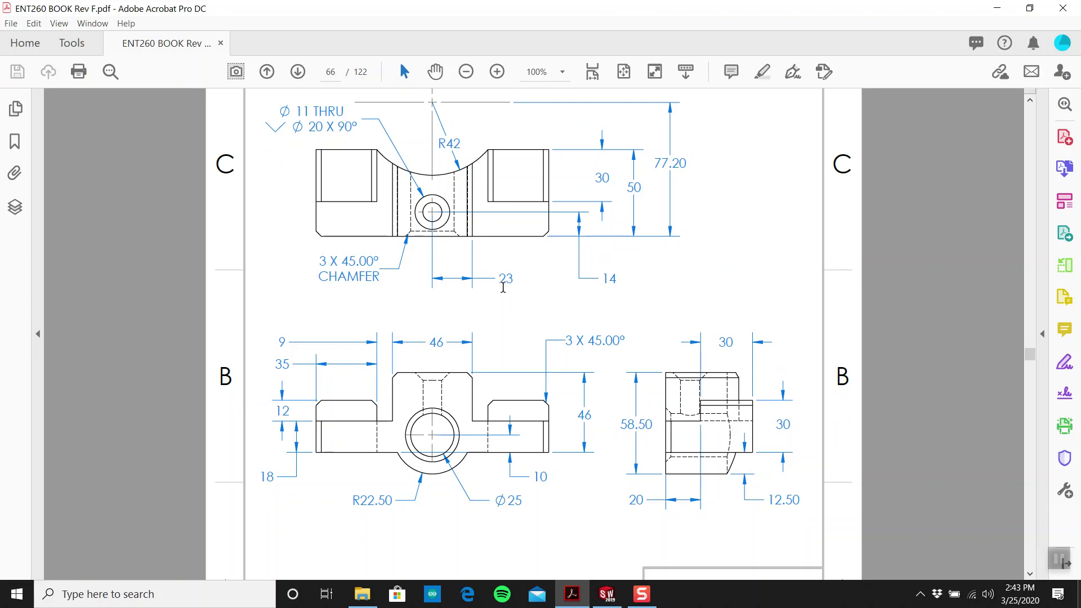
ctrl+scroll(503, 287, down, 1)
scroll(467, 214, up, 1)
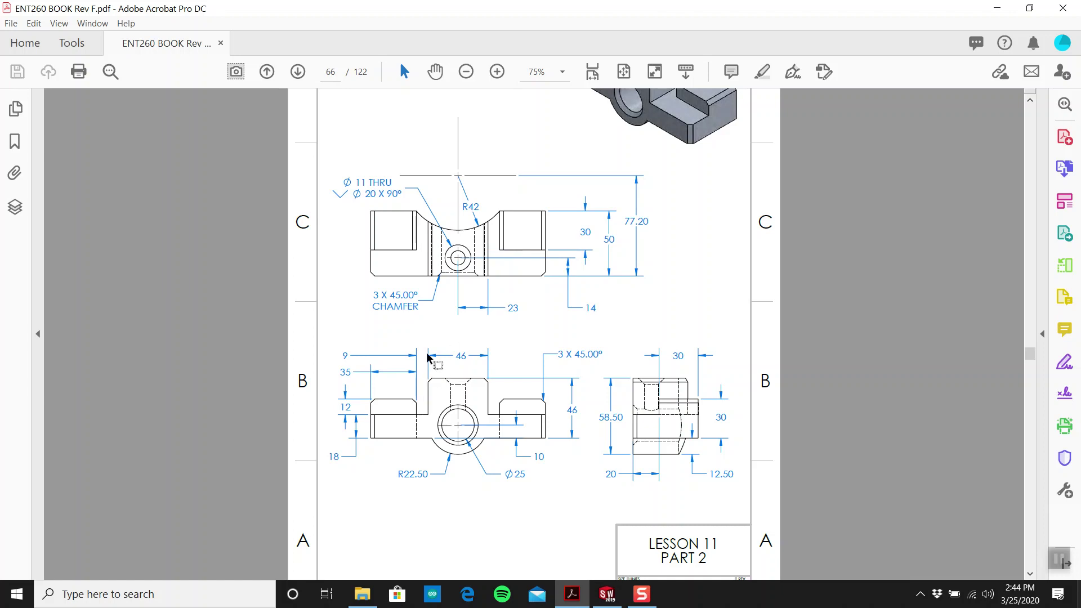
double_click(346, 356)
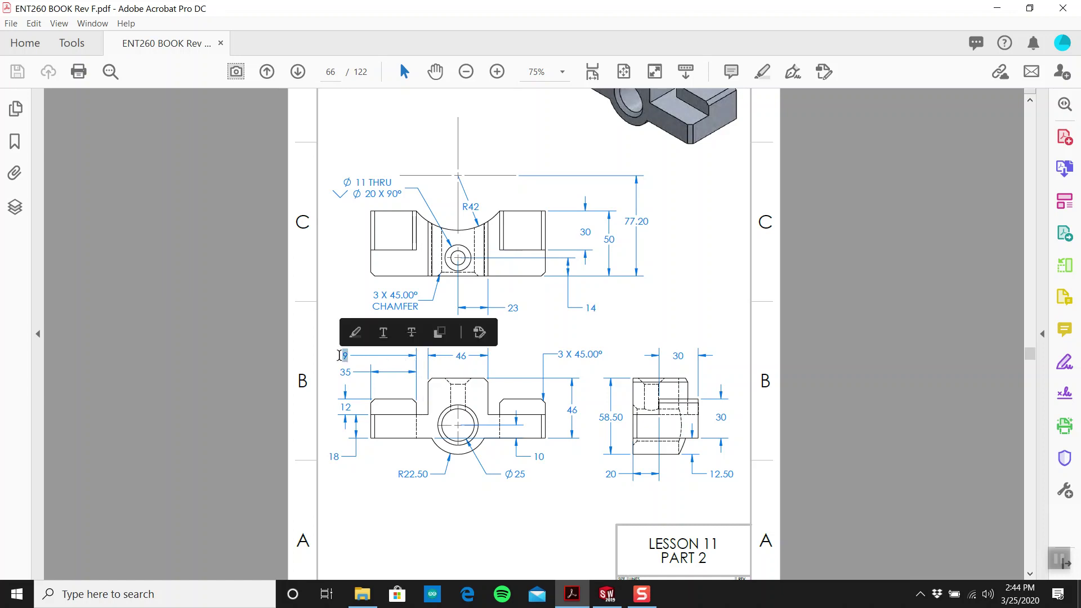
click(407, 456)
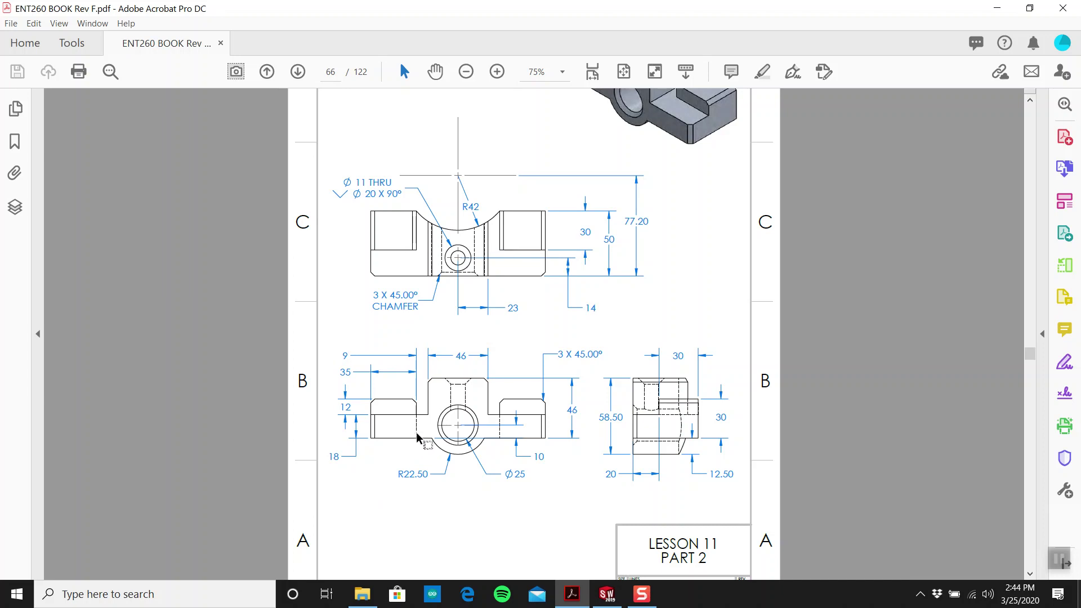
click(348, 356)
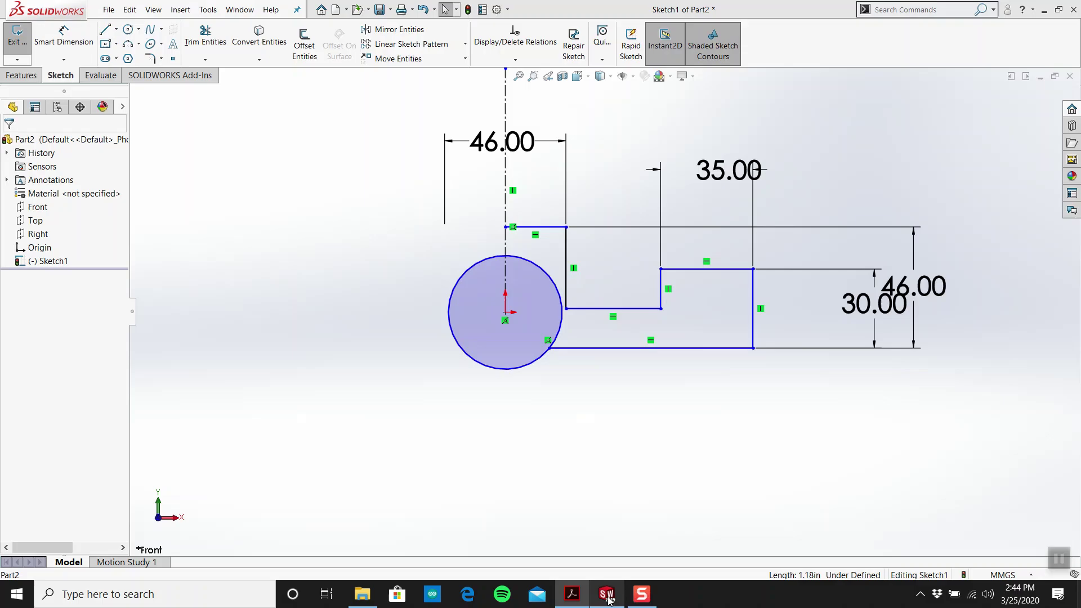
Dimension centerline to right end as (35+9+23)*2, giving 134.
click(606, 594)
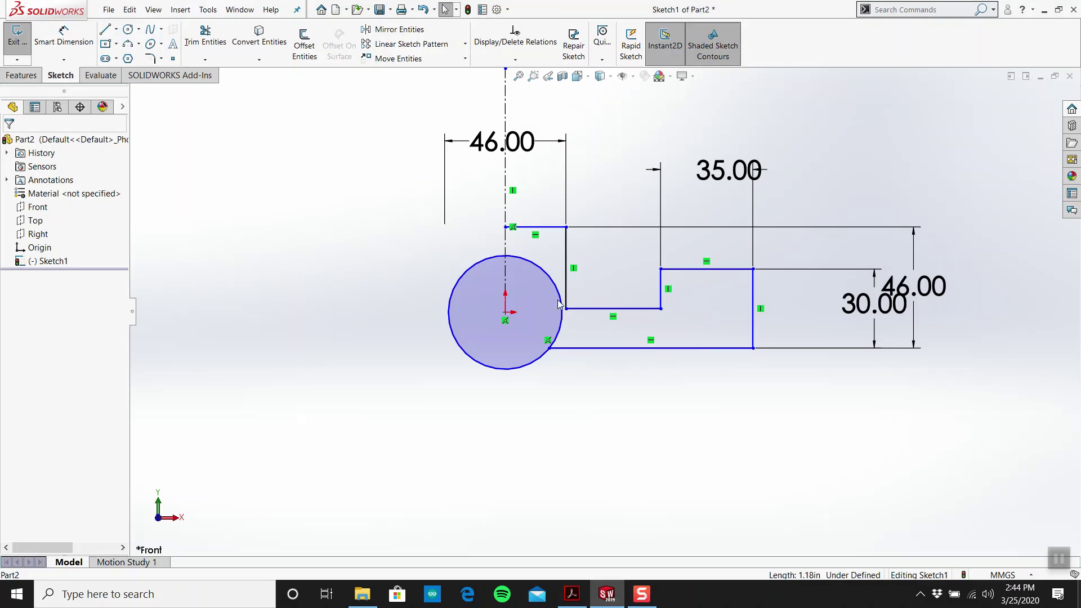
click(71, 35)
click(506, 174)
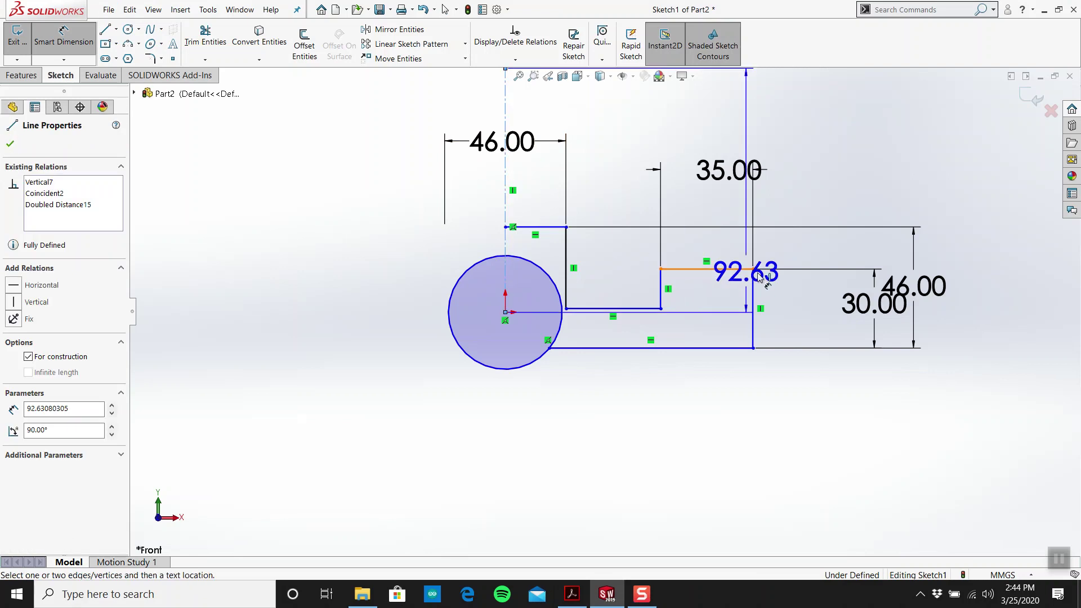
click(753, 313)
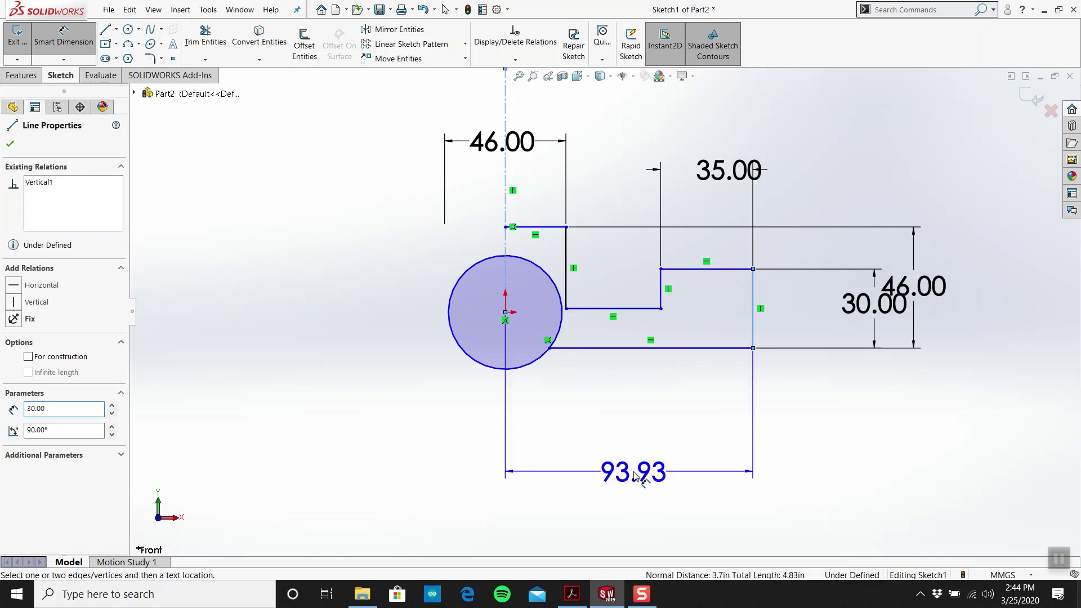
click(635, 476)
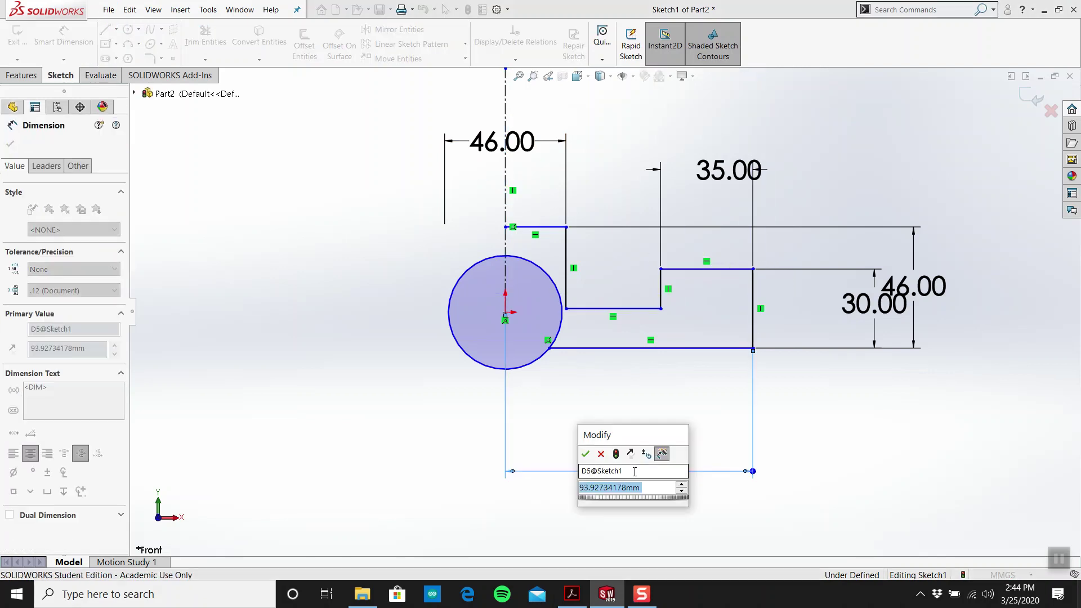
text(35+9+2)
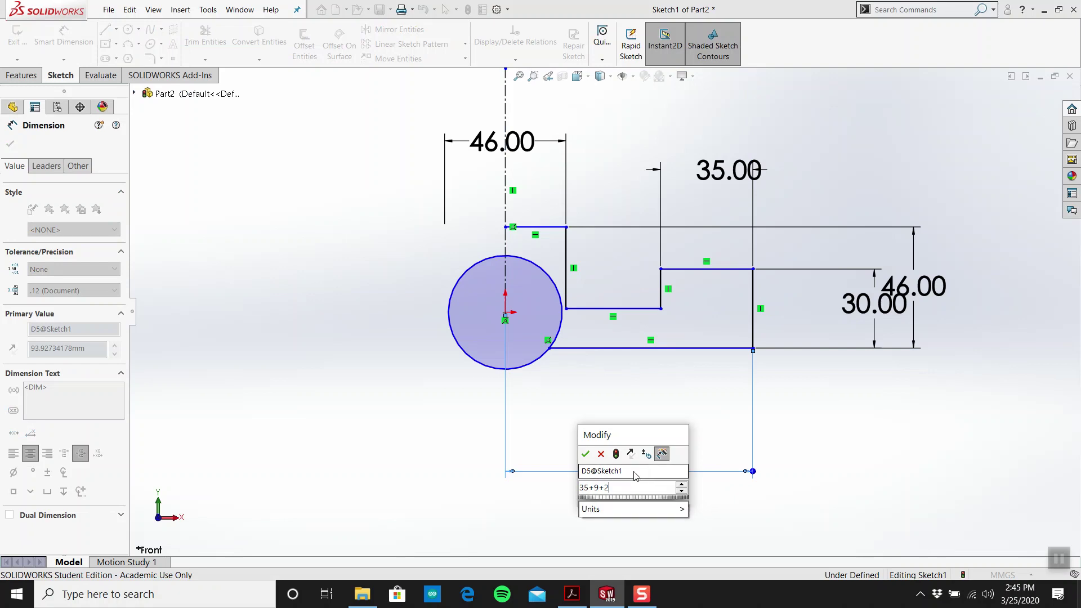
text(3))
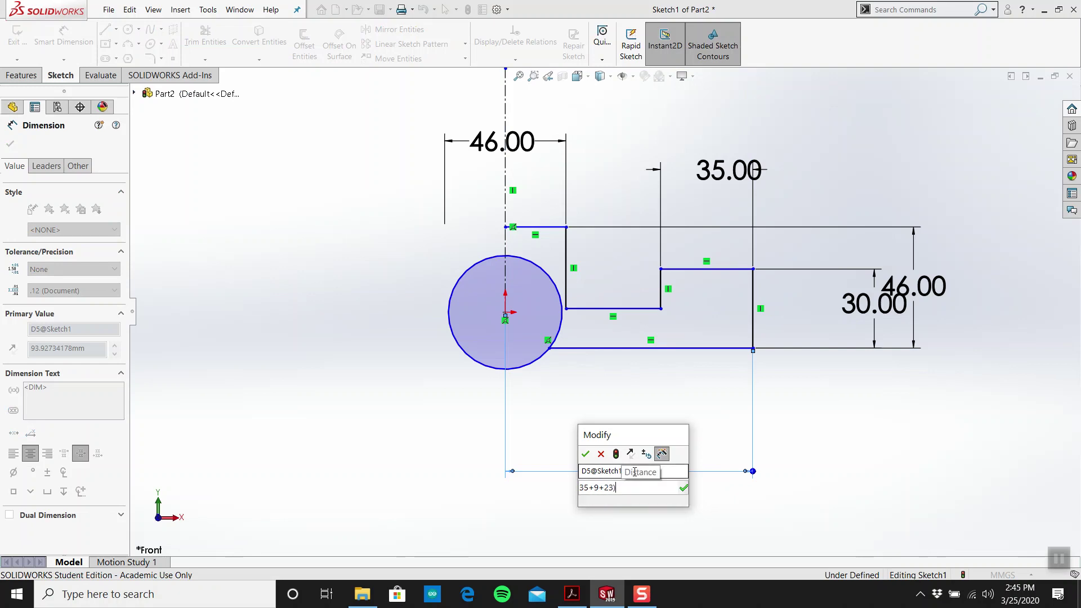
text(()
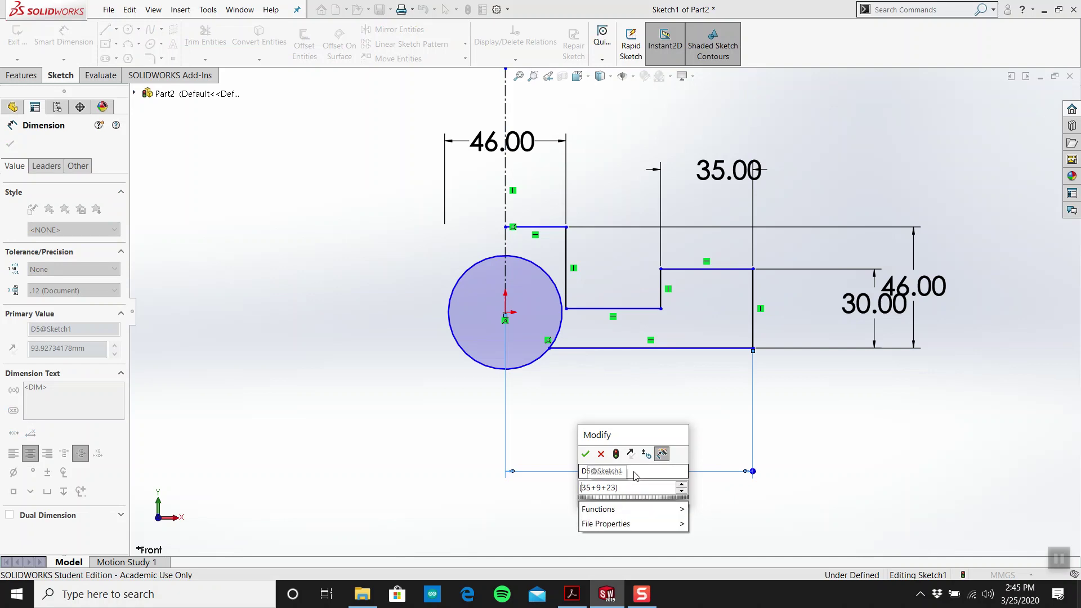
click(646, 485)
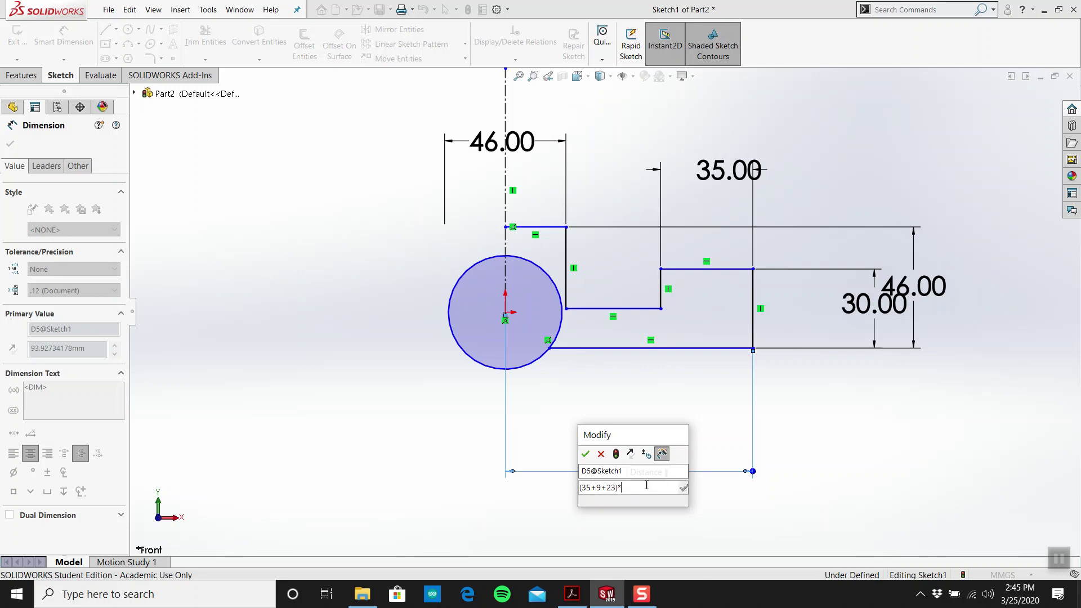
key(Return)
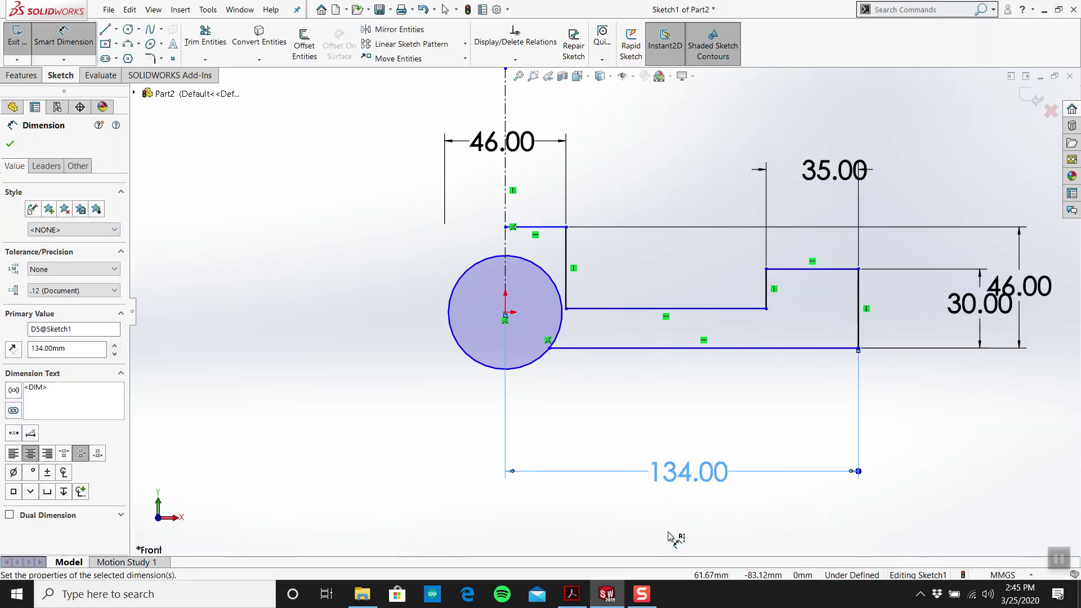
click(675, 537)
scroll(703, 422, up, 2)
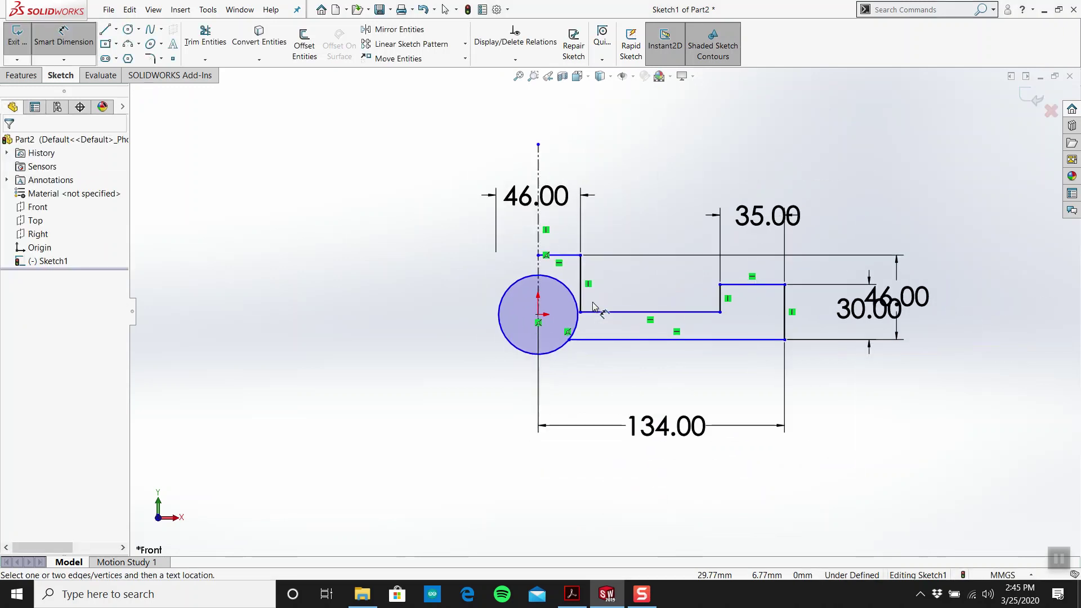
key(Escape)
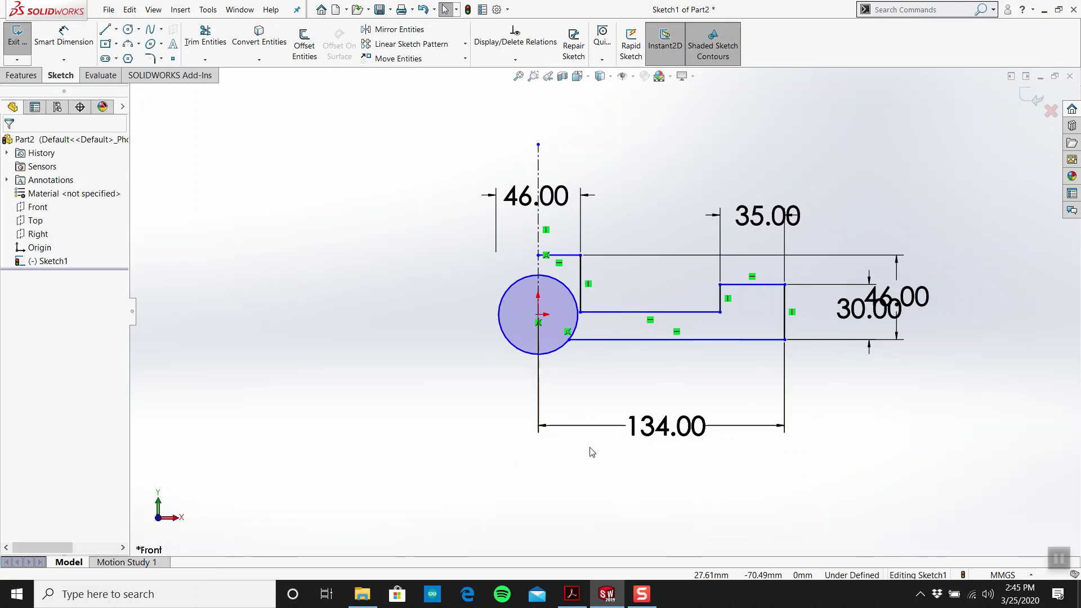
Replace it with a doubled 134 length dimension above the profile.
drag(637, 471, 501, 393)
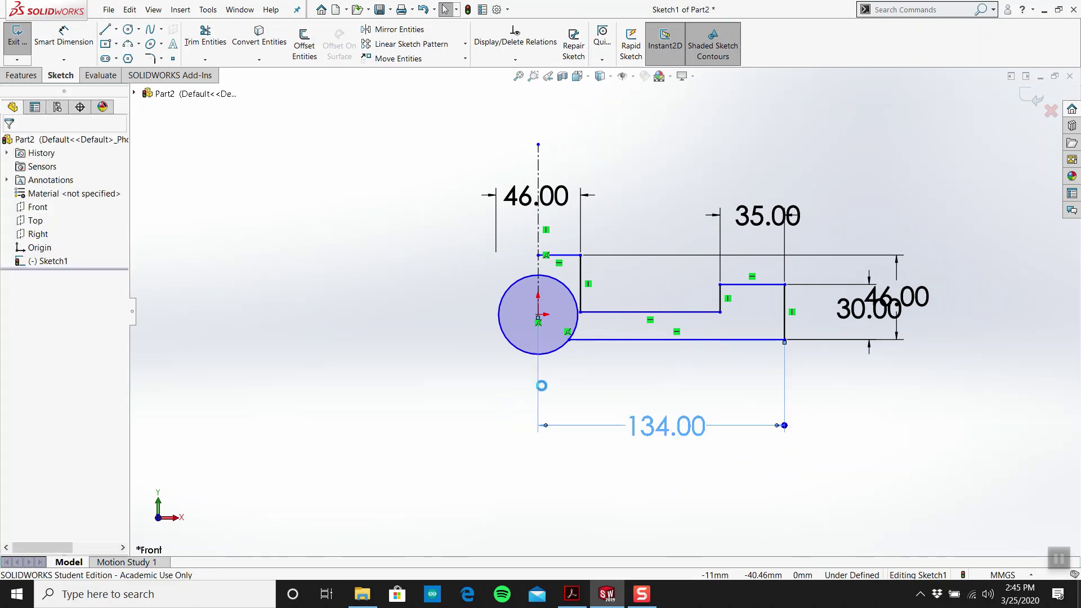
key(Delete)
key(d)
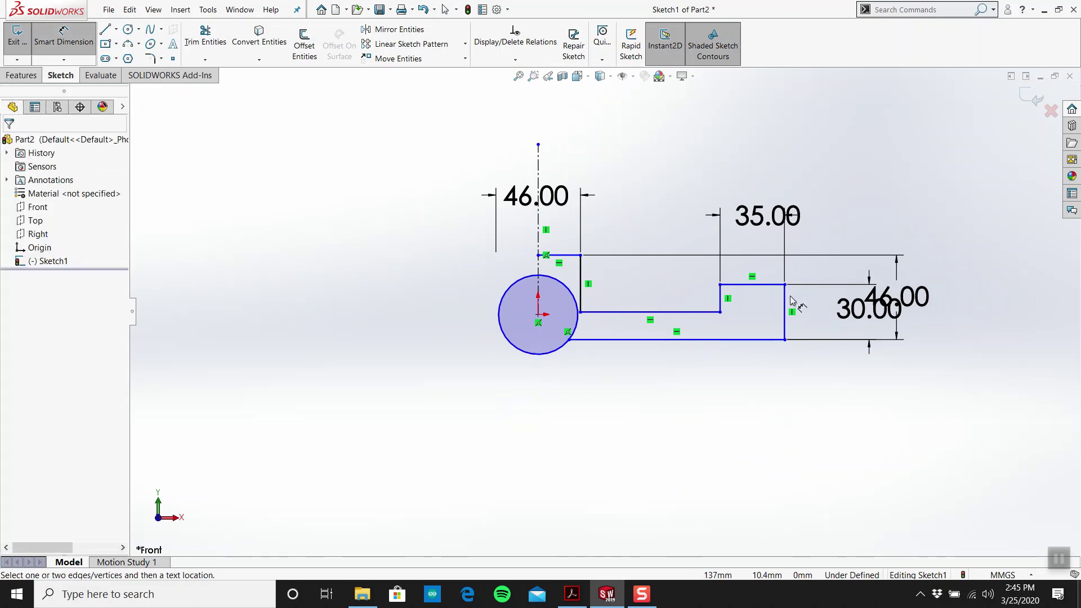
click(786, 304)
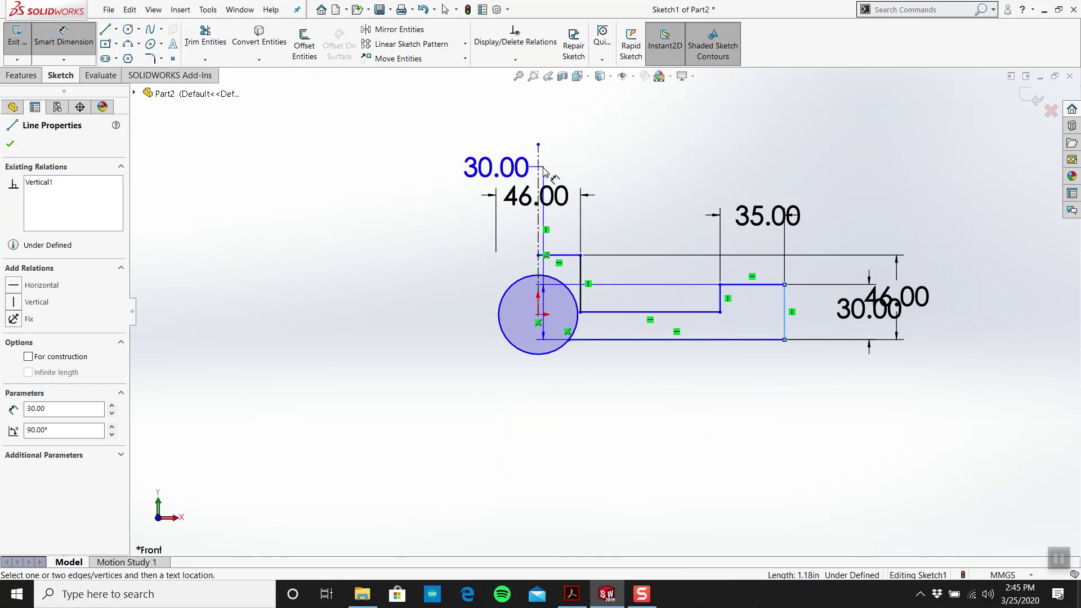
click(539, 169)
click(529, 117)
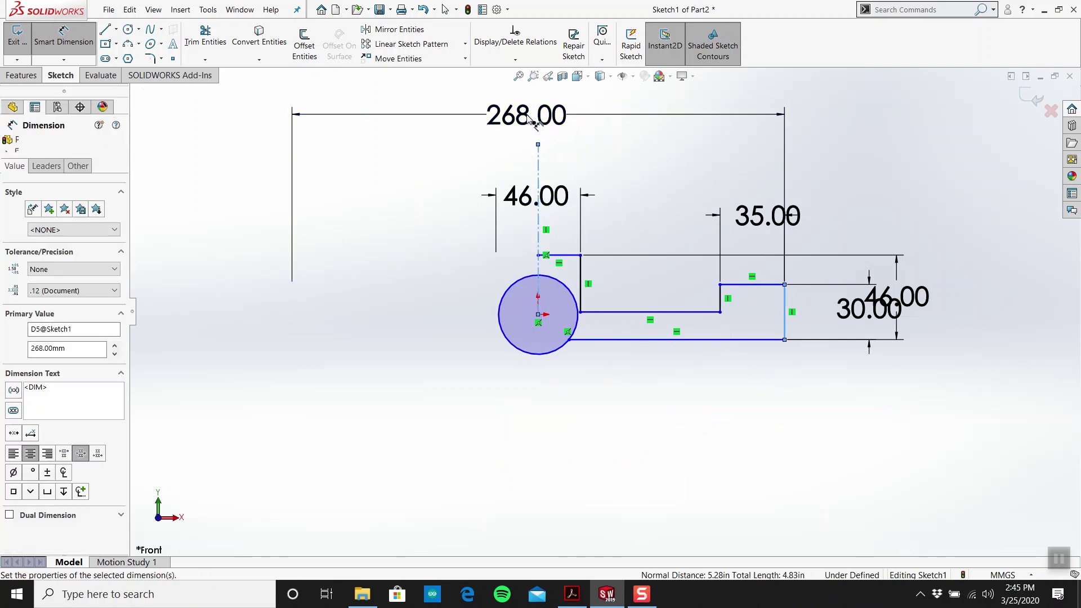
text(134)
key(Return)
key(Escape)
scroll(558, 319, down, 1)
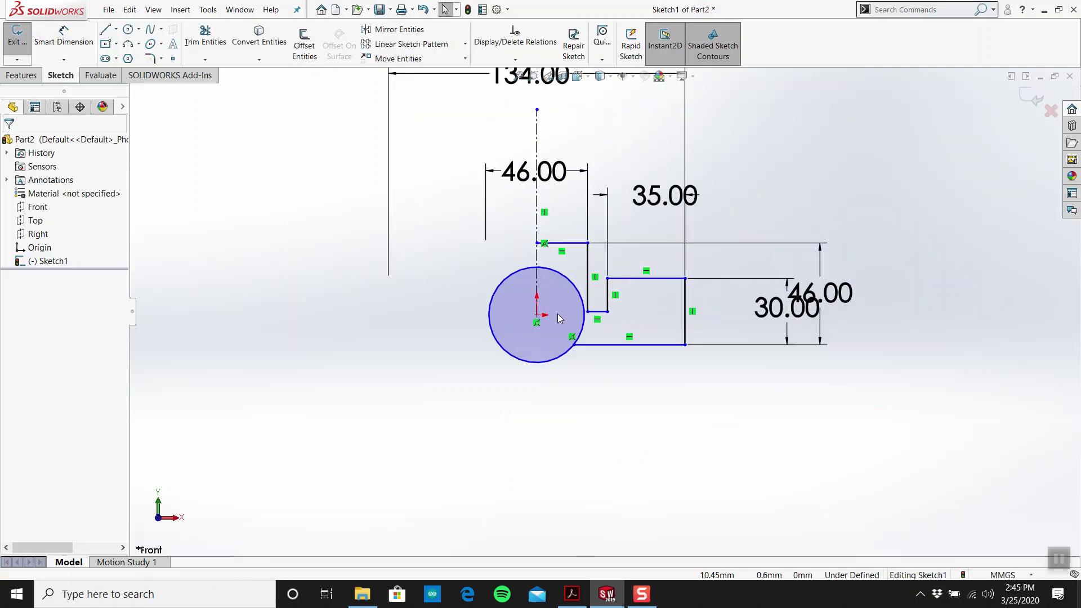
scroll(559, 318, down, 2)
scroll(596, 284, up, 3)
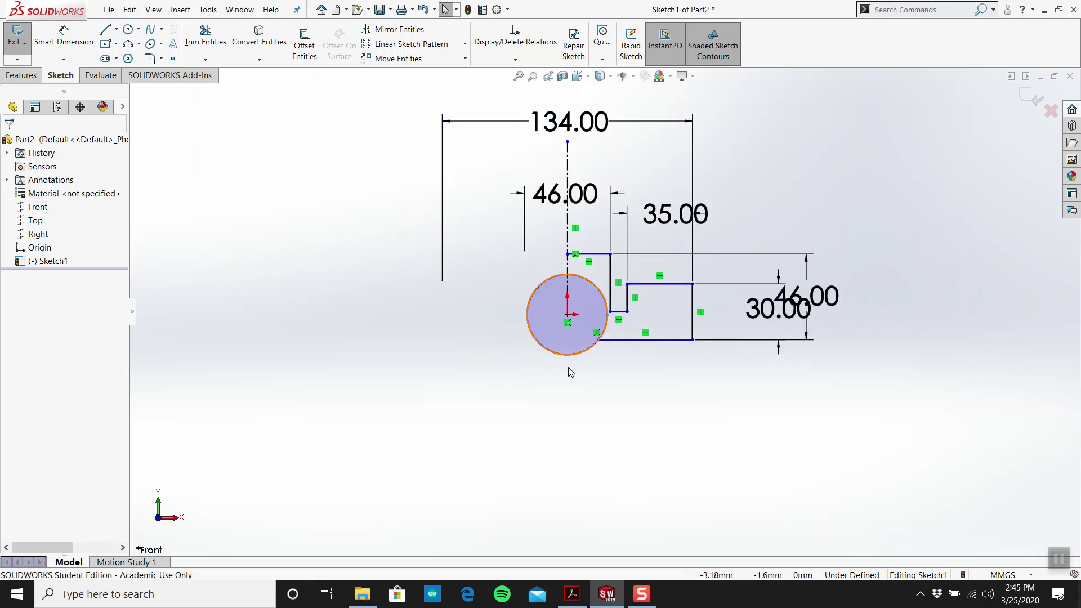
Drag the 35.00 dimension above the sketch lines, then show the Lesson 11 drawing PDF.
click(607, 598)
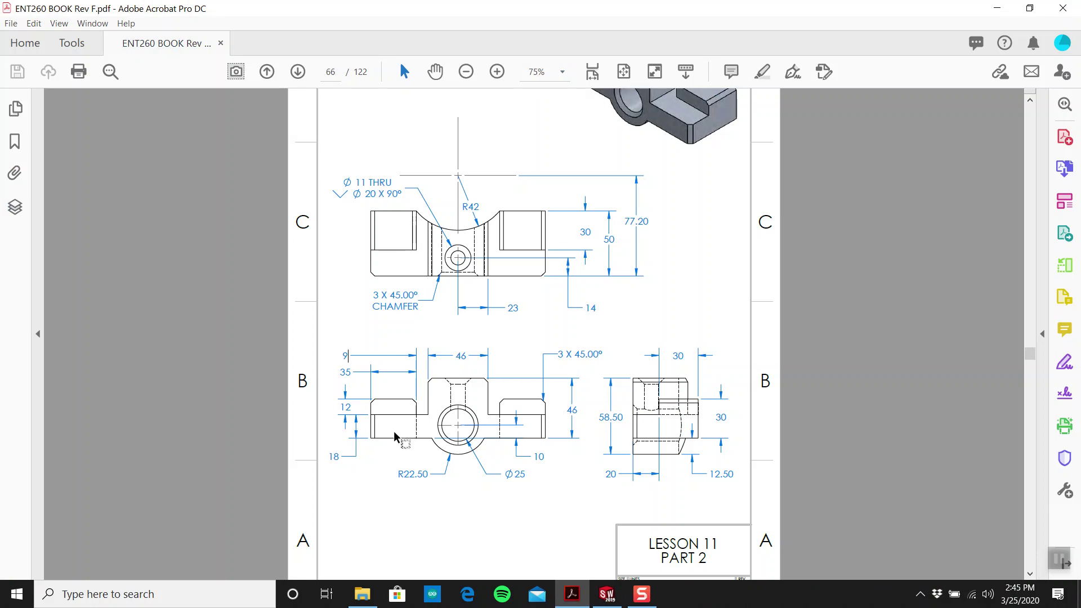
click(607, 596)
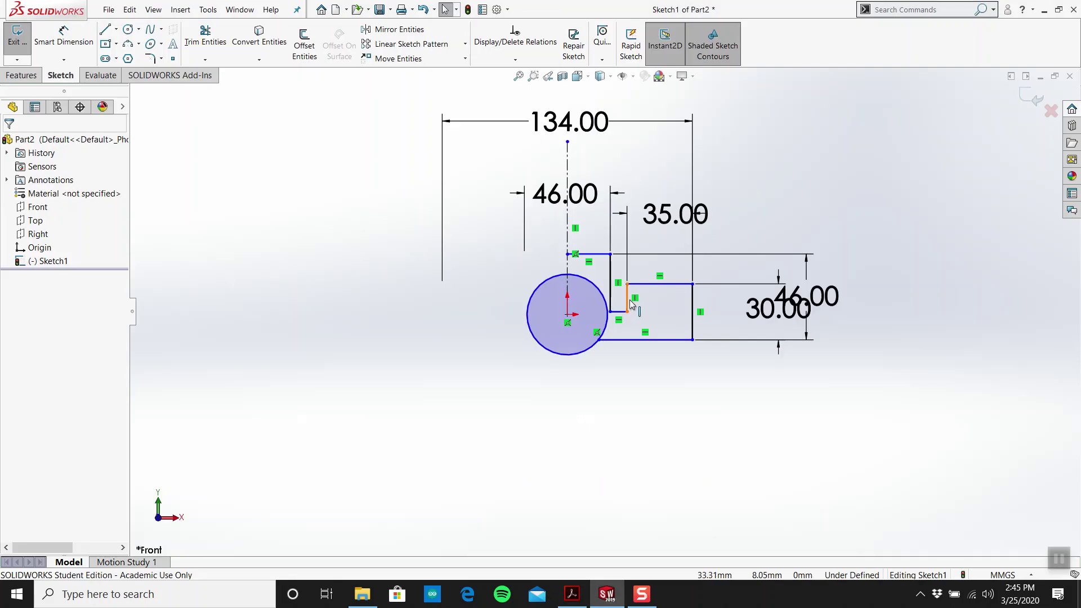
scroll(610, 472, down, 2)
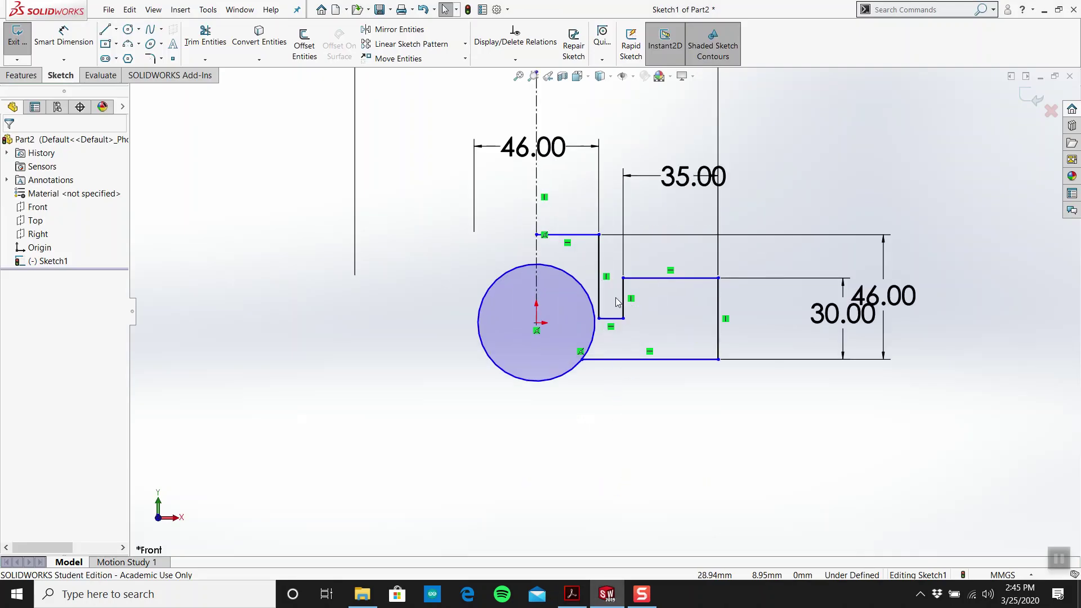
drag(693, 176, 832, 145)
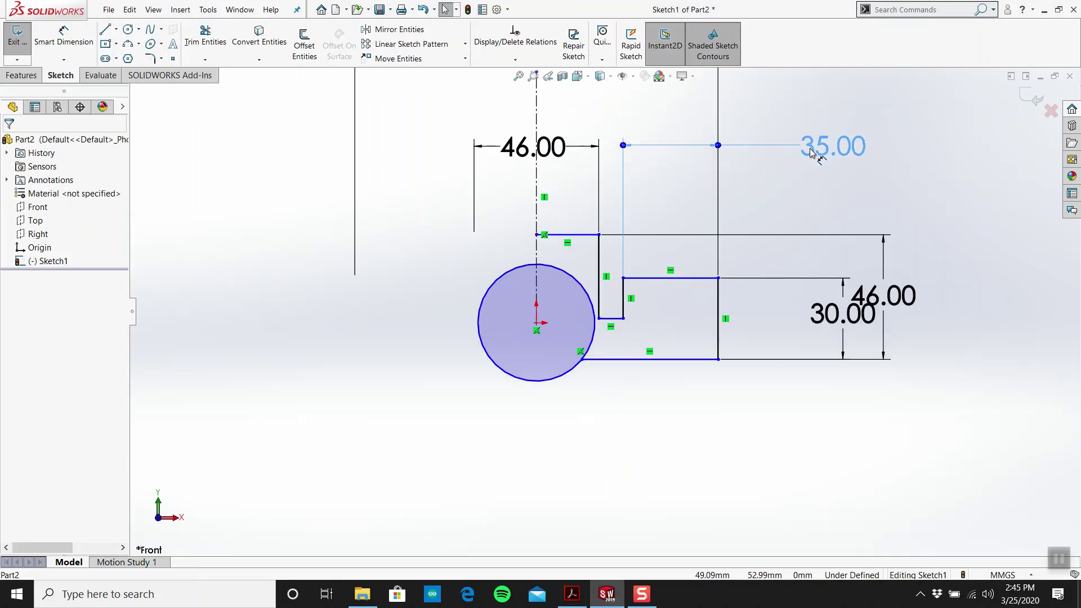
scroll(600, 314, up, 2)
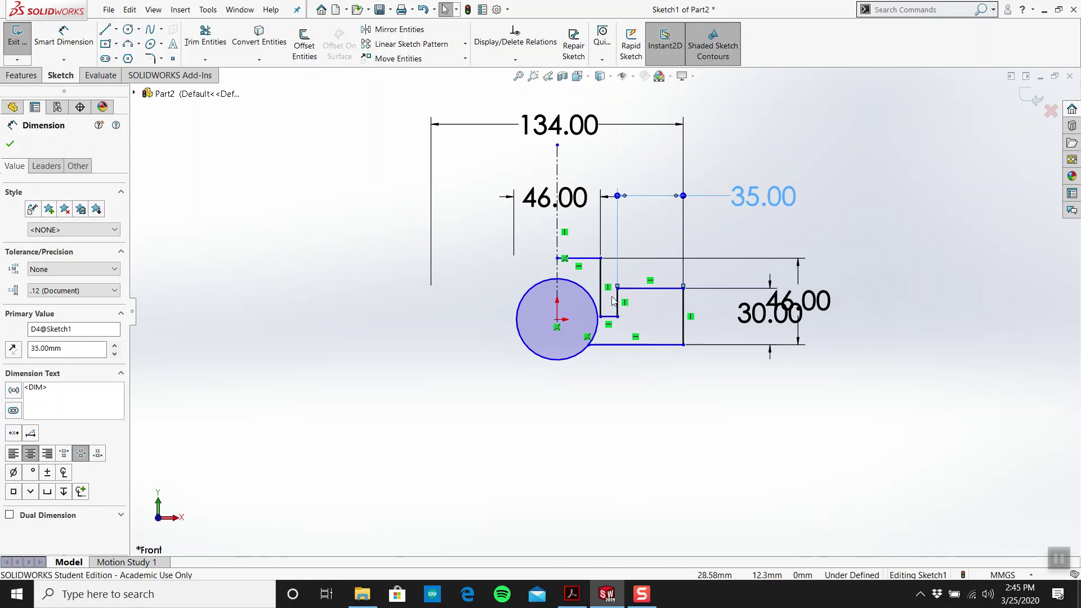
scroll(632, 320, down, 2)
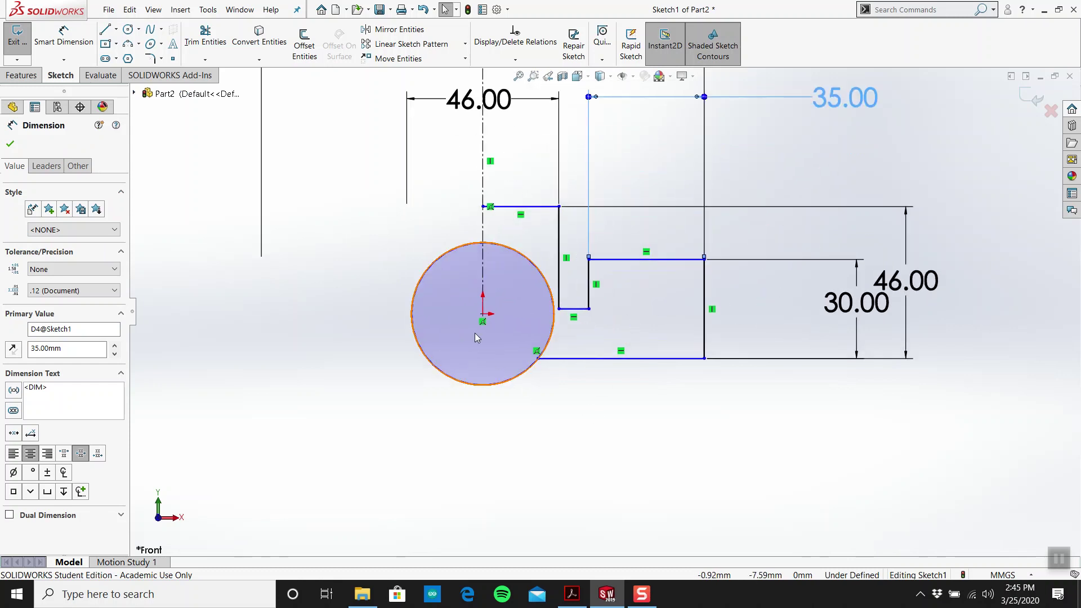
click(572, 594)
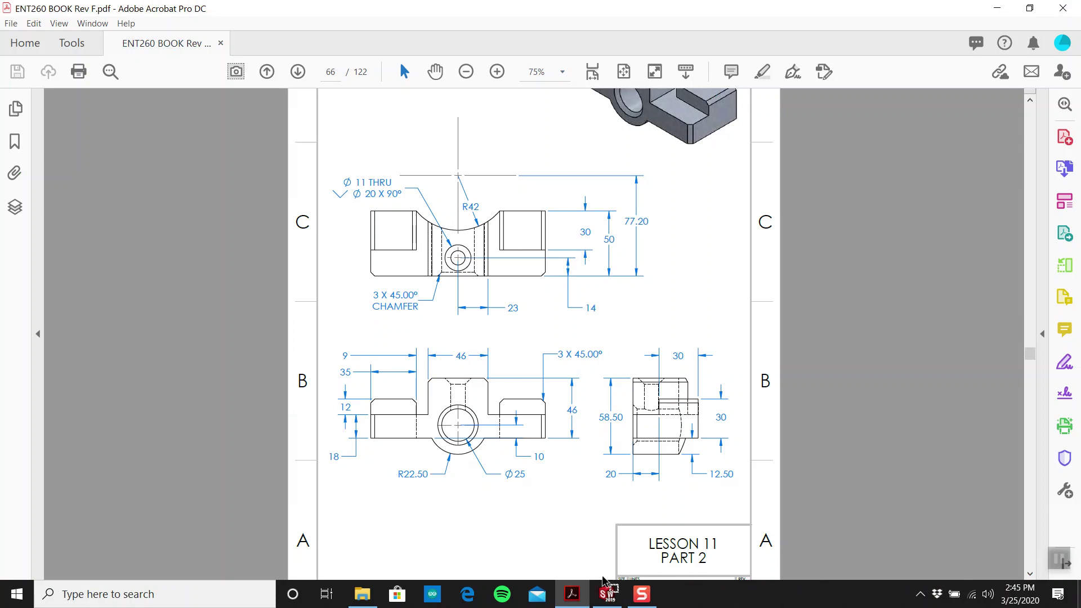
Dimension the circle at Ø45.00, placed below it.
click(606, 592)
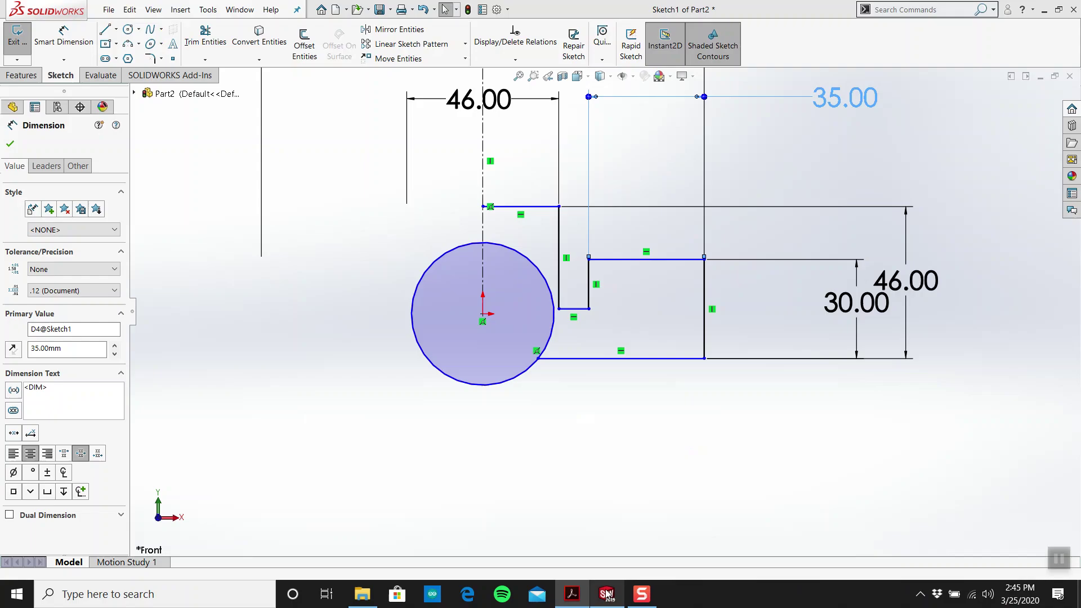
click(469, 384)
click(369, 455)
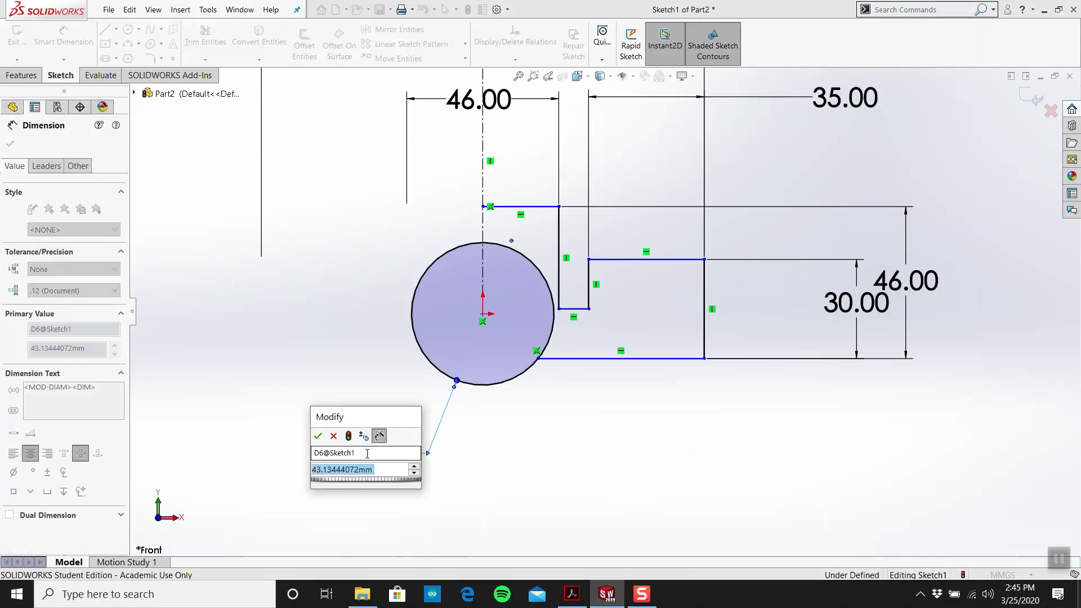
key(Escape)
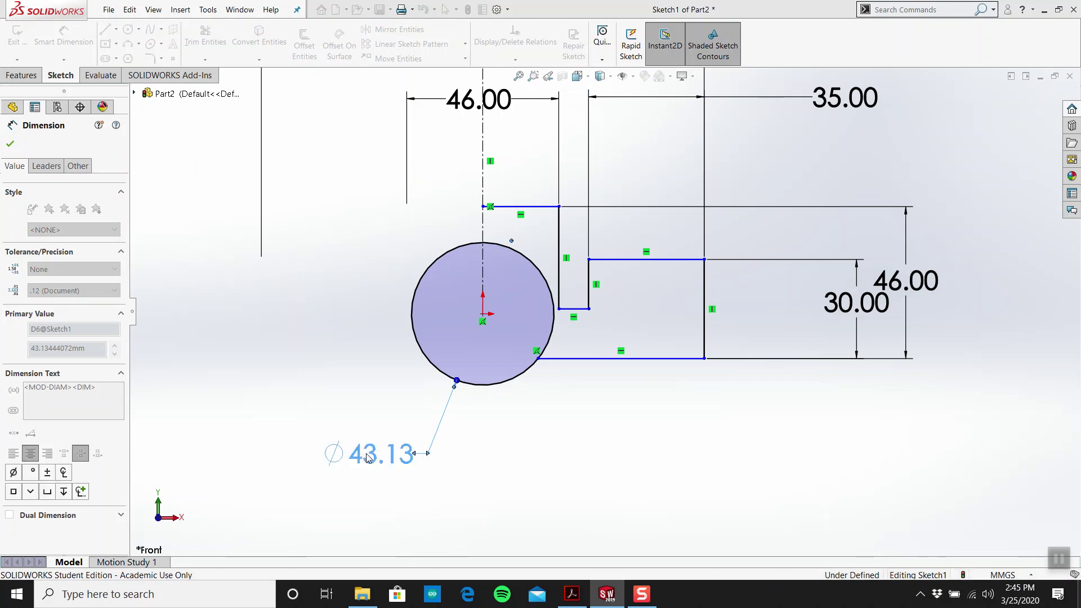
click(369, 479)
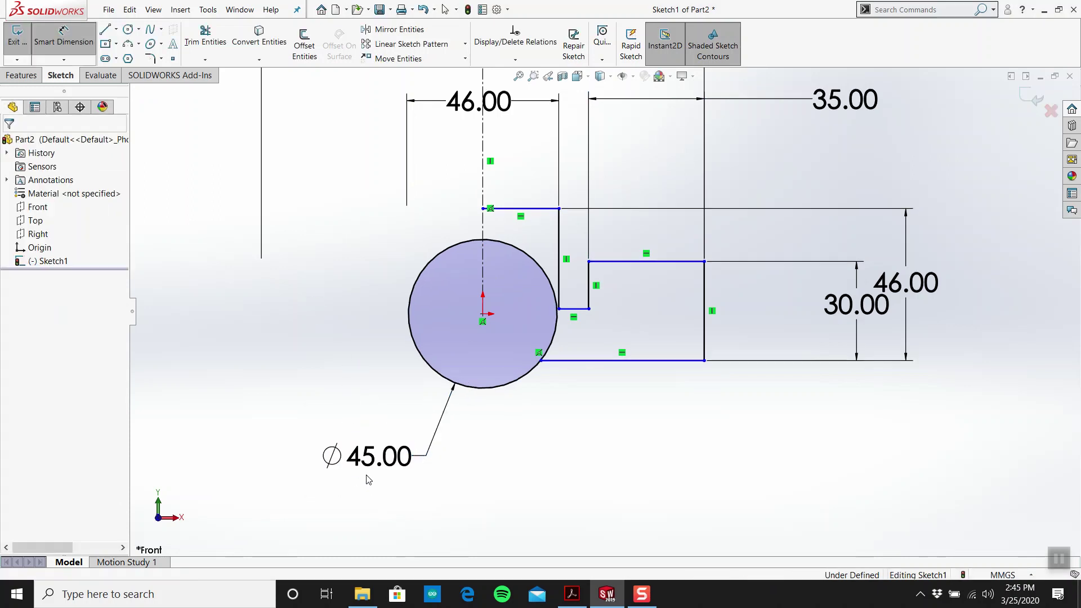
click(378, 456)
Compare with the drawing, then set the circle-centre-to-bottom-edge distance to 10.
click(572, 594)
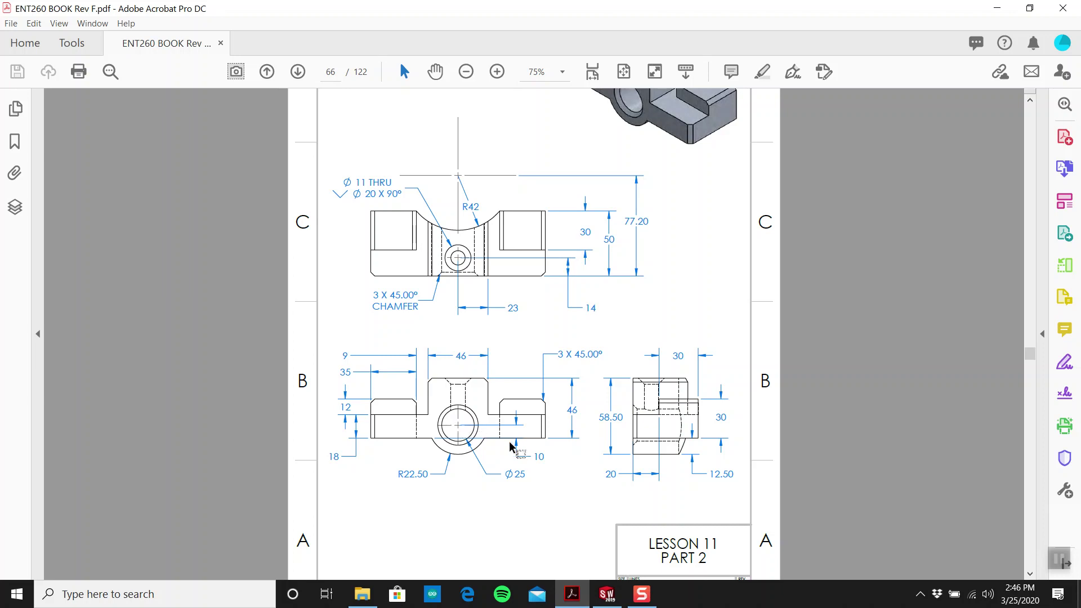
click(607, 594)
key(d)
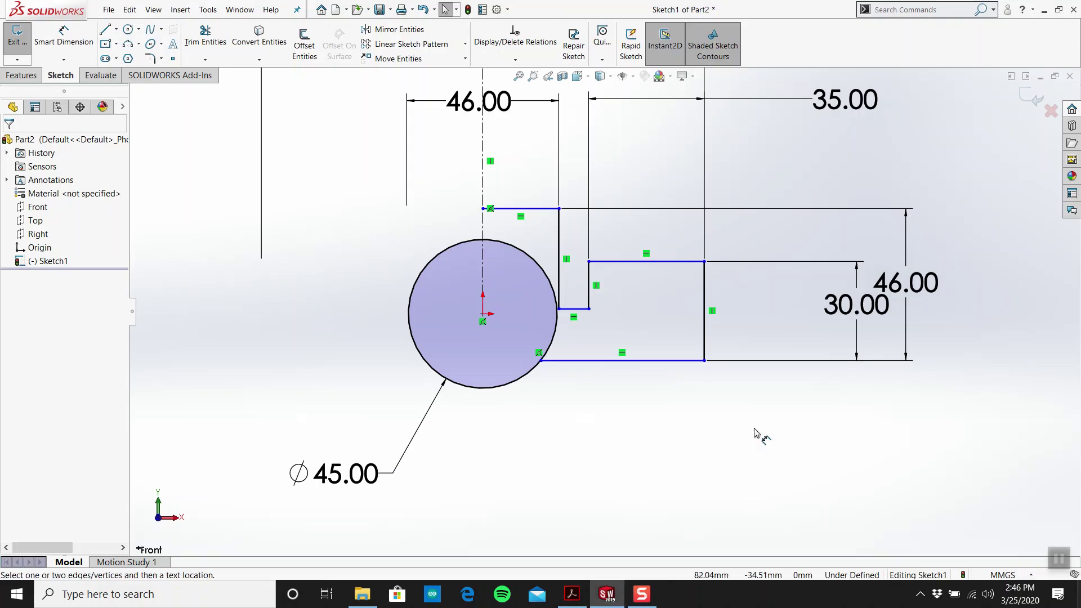
click(484, 314)
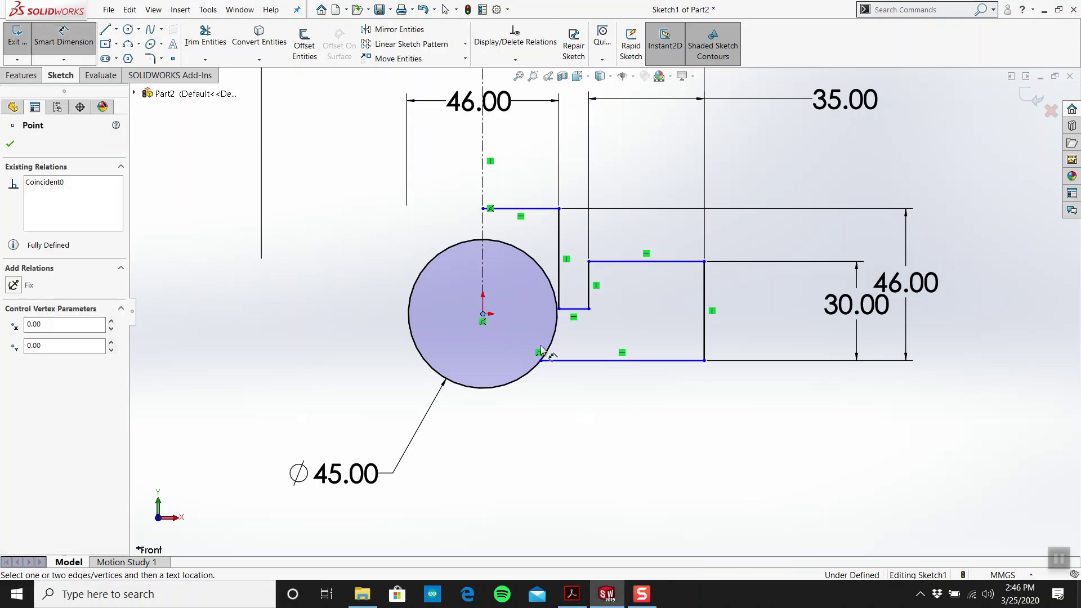
click(575, 361)
click(755, 430)
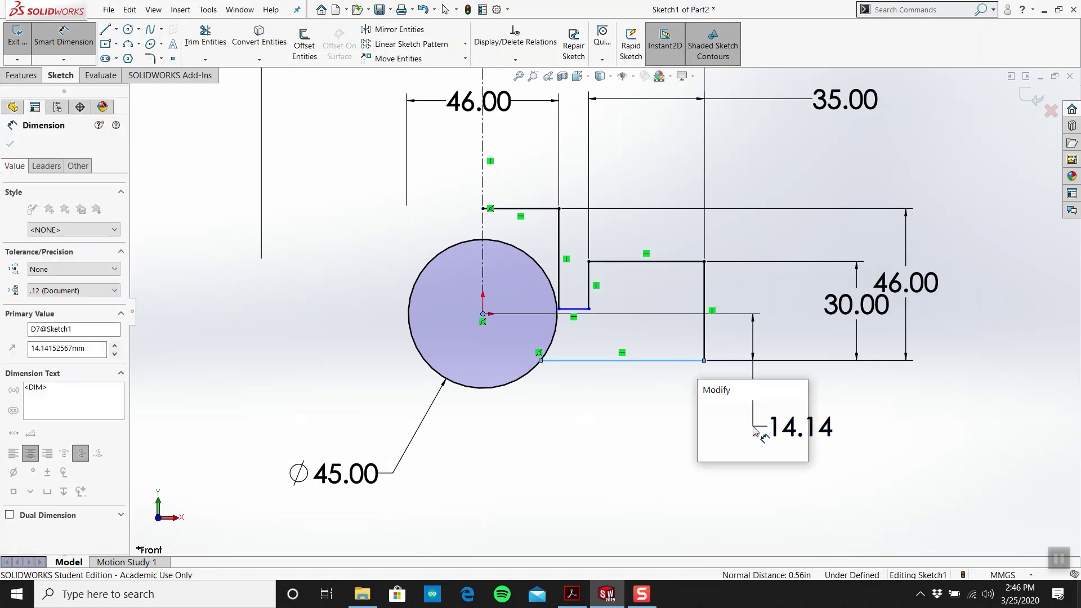
text(10)
key(Return)
key(Escape)
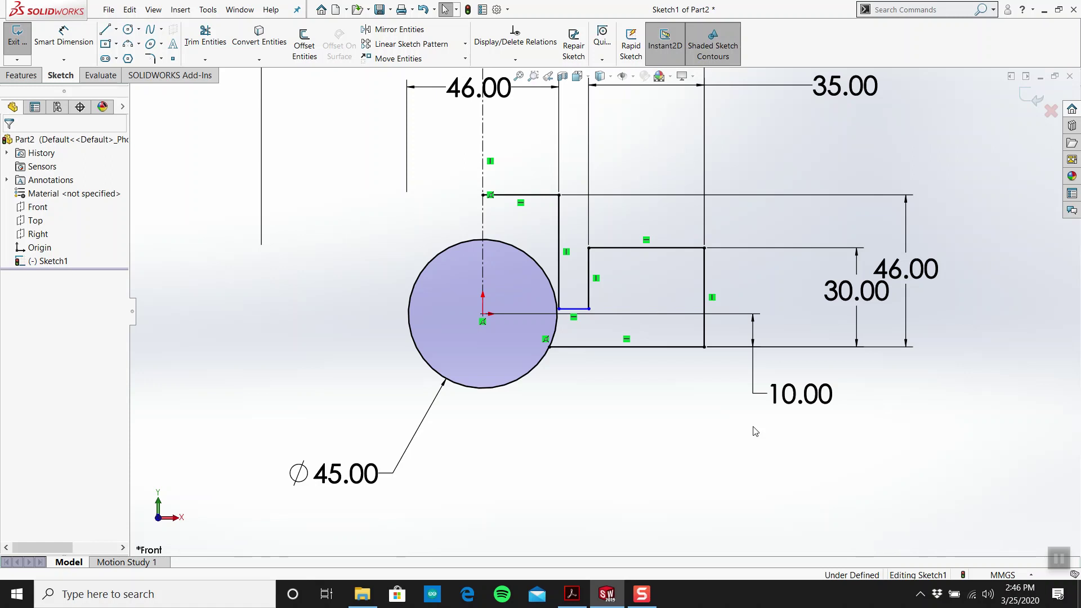
Adjust the short notch step line's position, dragging it up and back down.
drag(575, 309, 570, 289)
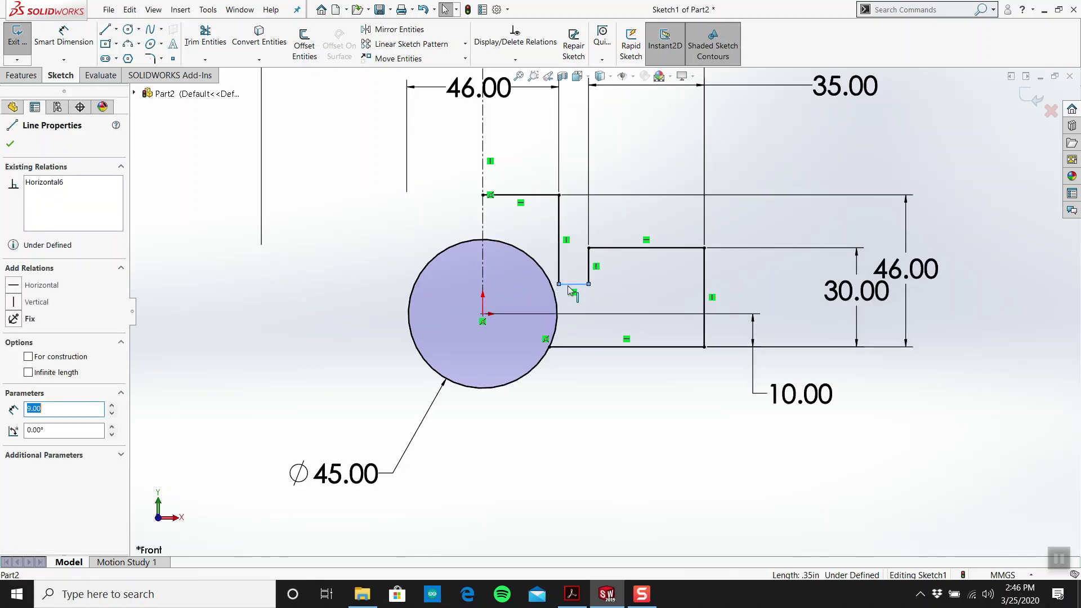
click(570, 290)
scroll(505, 333, up, 2)
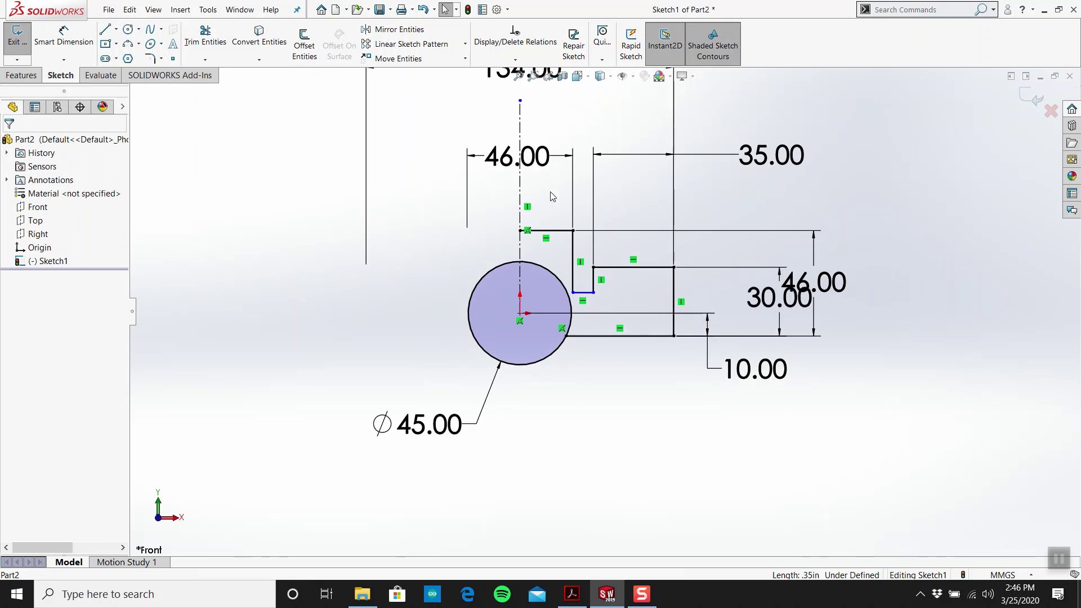
key(z)
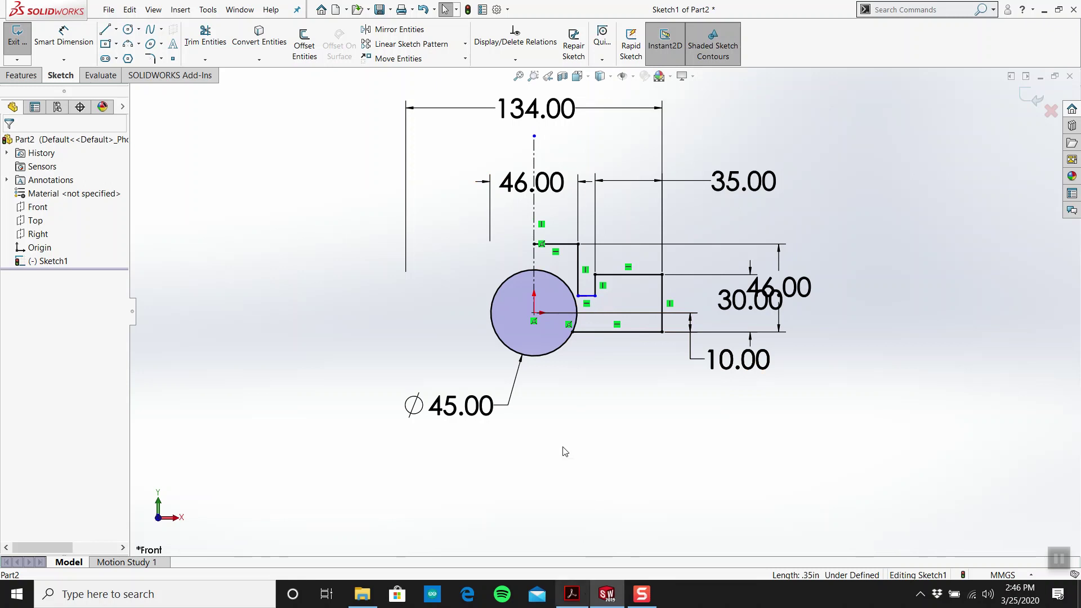
scroll(568, 366, down, 2)
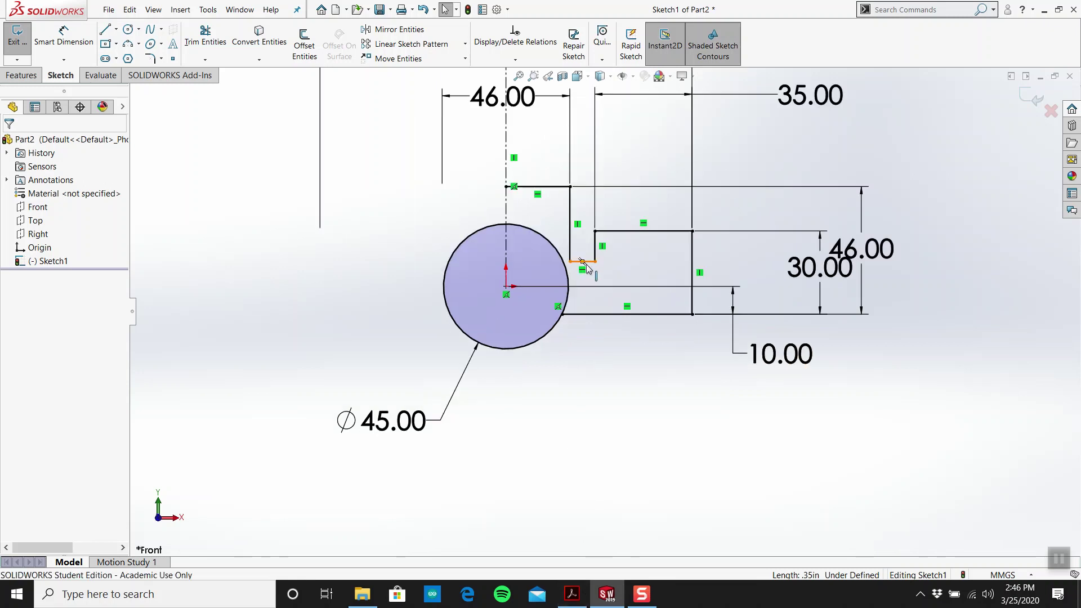
drag(583, 262, 582, 272)
click(625, 518)
Dimension the notch step 18 above the bottom edge.
click(572, 594)
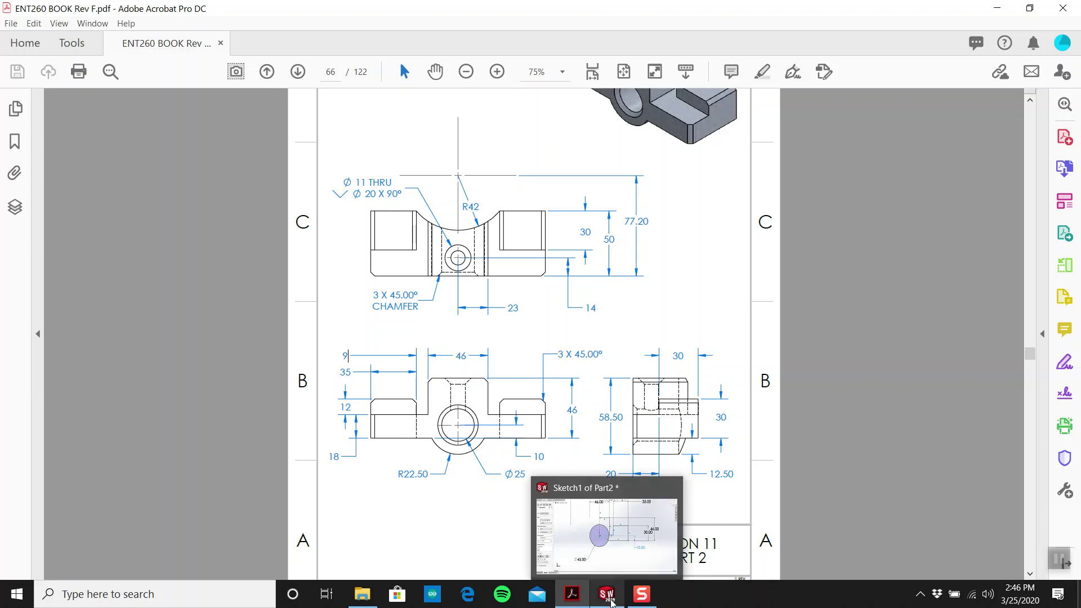
click(611, 602)
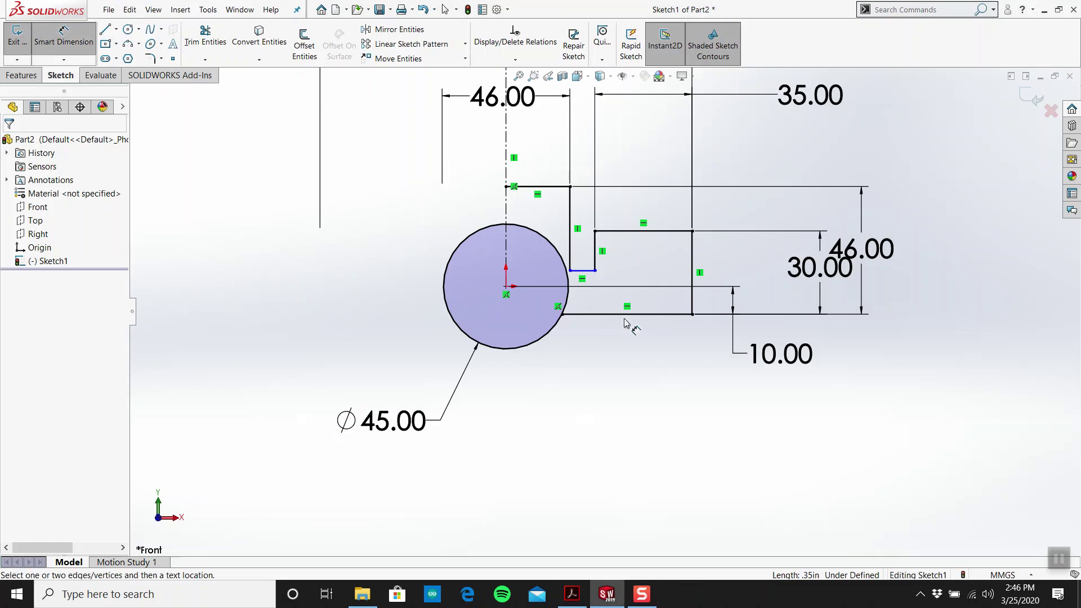
click(589, 275)
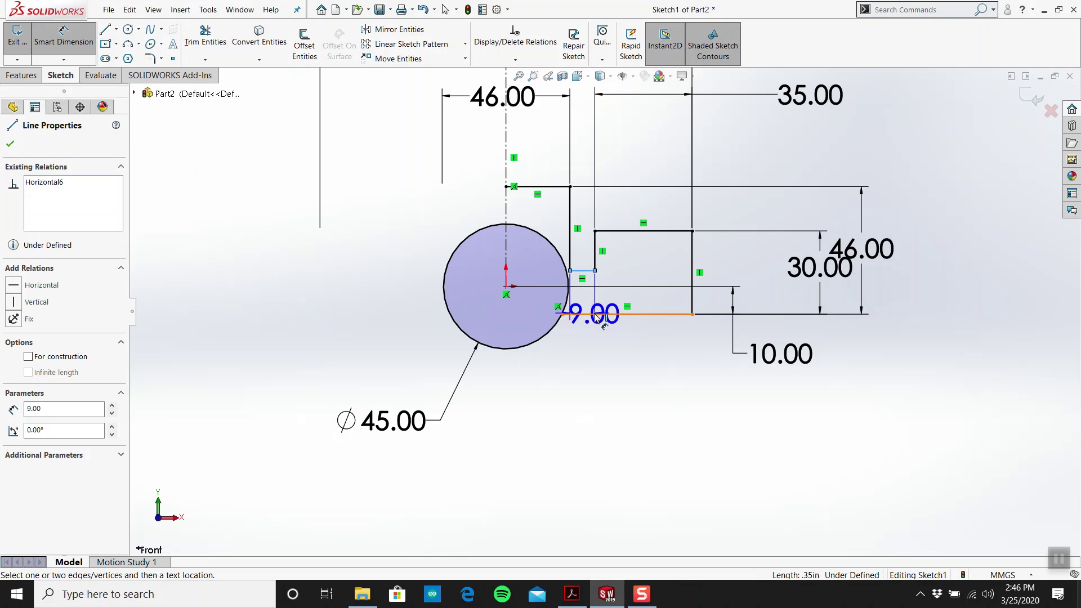
click(602, 313)
click(680, 419)
text(18)
key(Return)
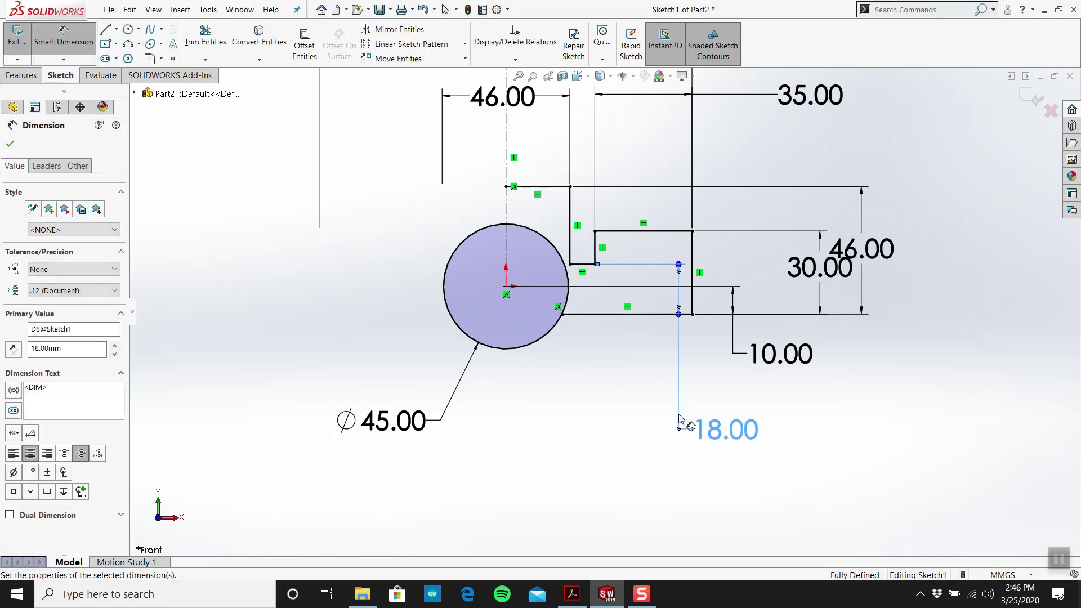
key(Escape)
Recheck the drawing and move the 46.00 dimension further right.
scroll(614, 310, up, 2)
scroll(507, 236, down, 2)
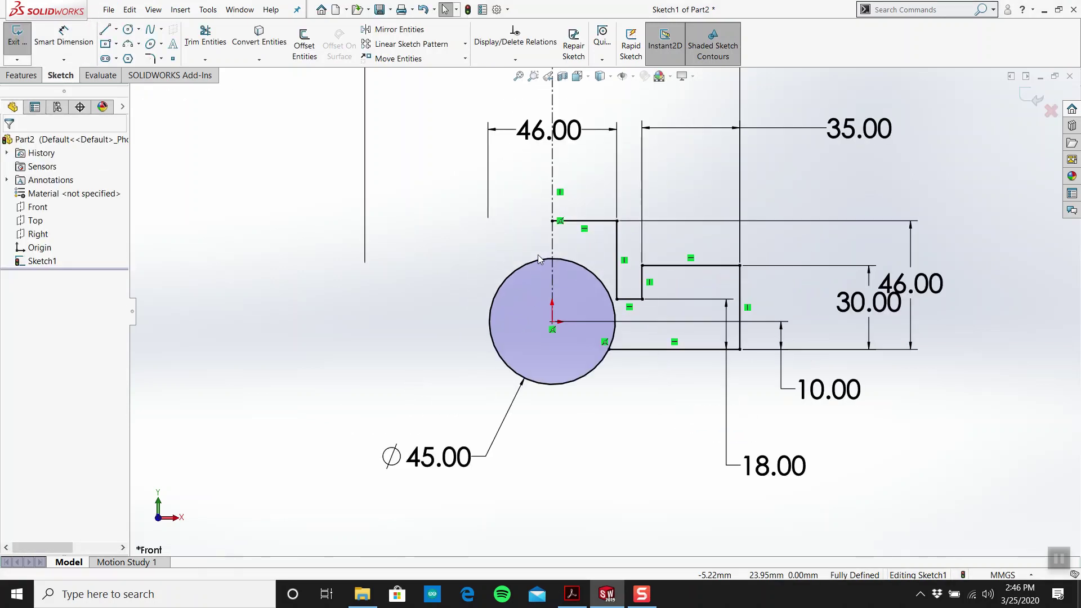
click(574, 594)
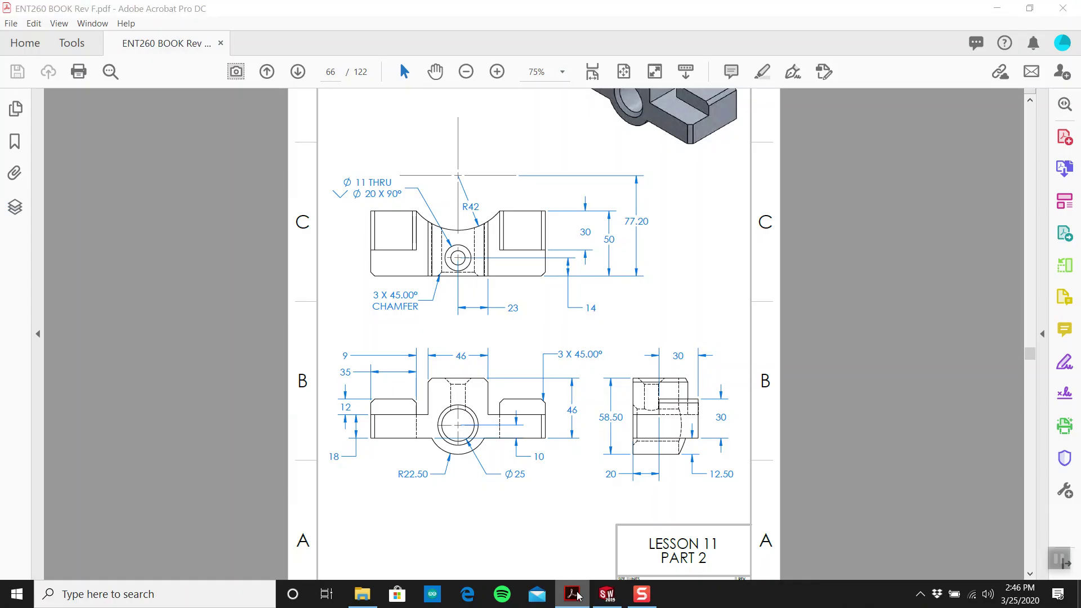
click(578, 595)
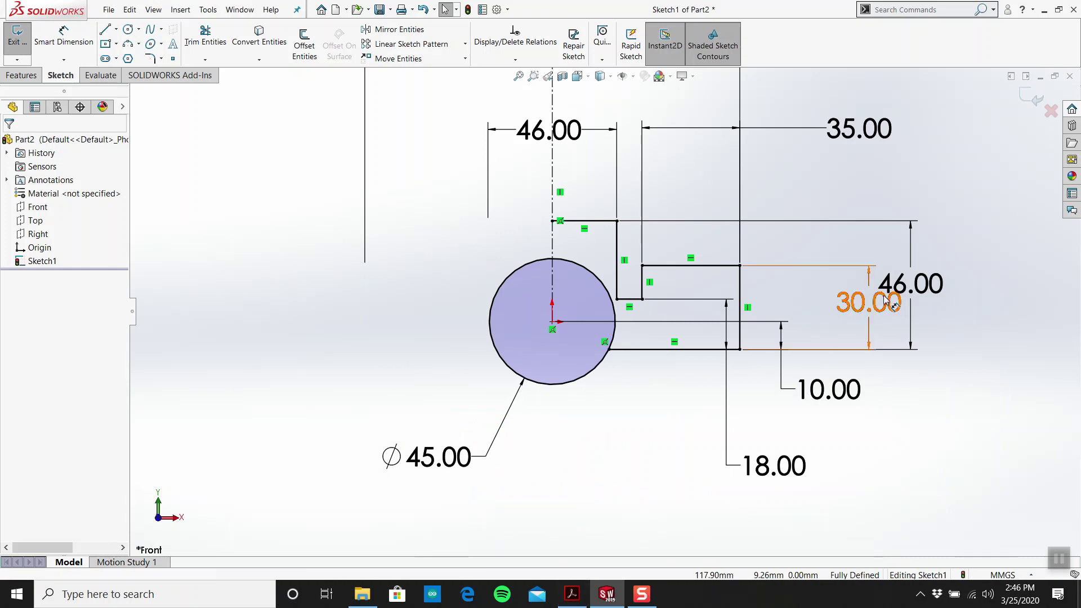
drag(909, 283, 957, 279)
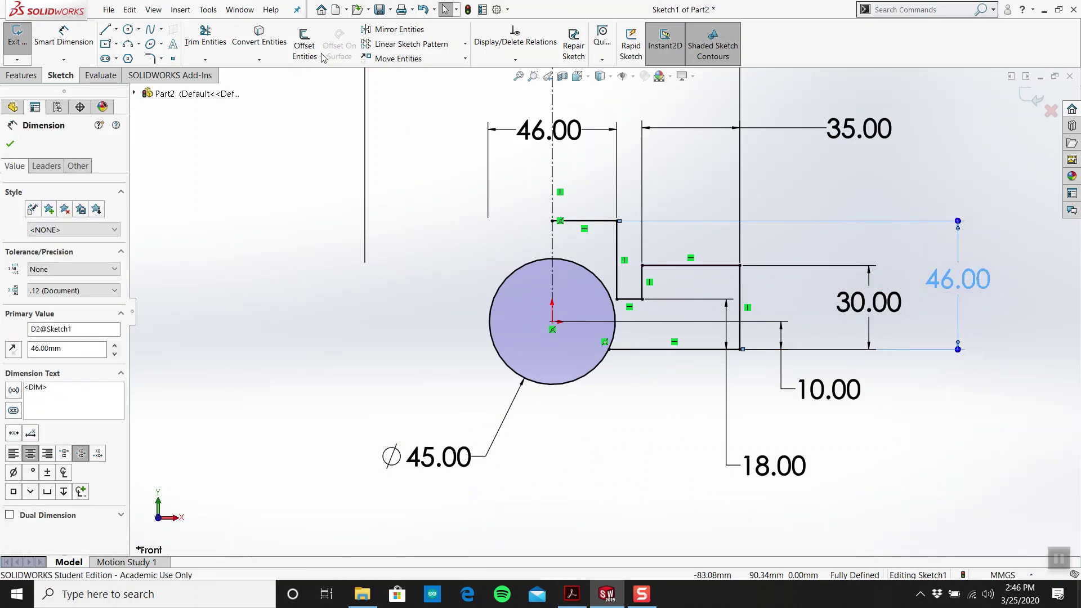
Mirror the seven right-side outline lines about the vertical centerline.
click(395, 29)
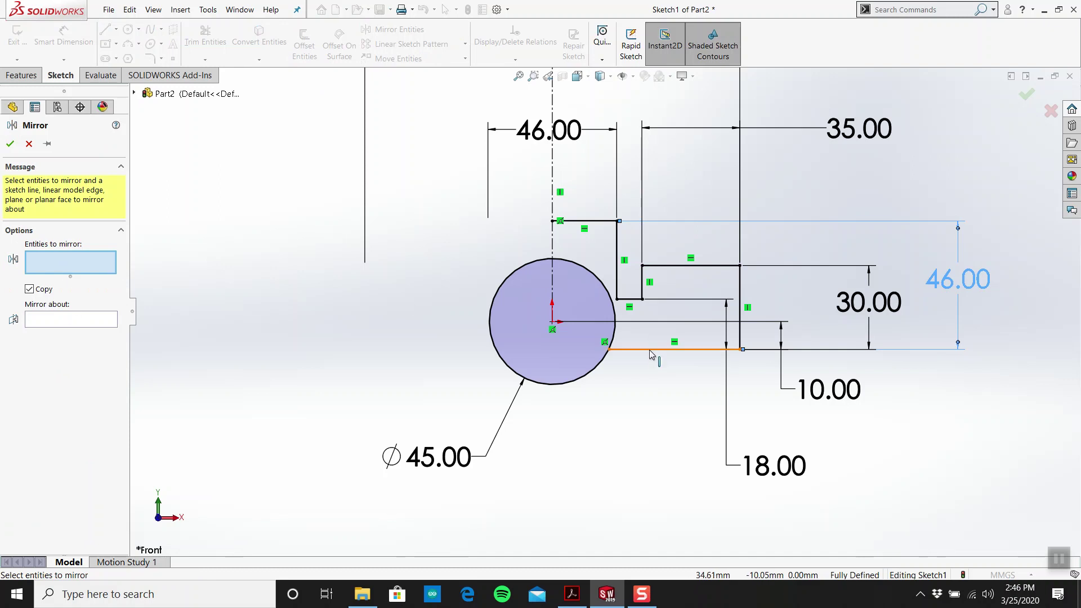
click(675, 347)
click(741, 283)
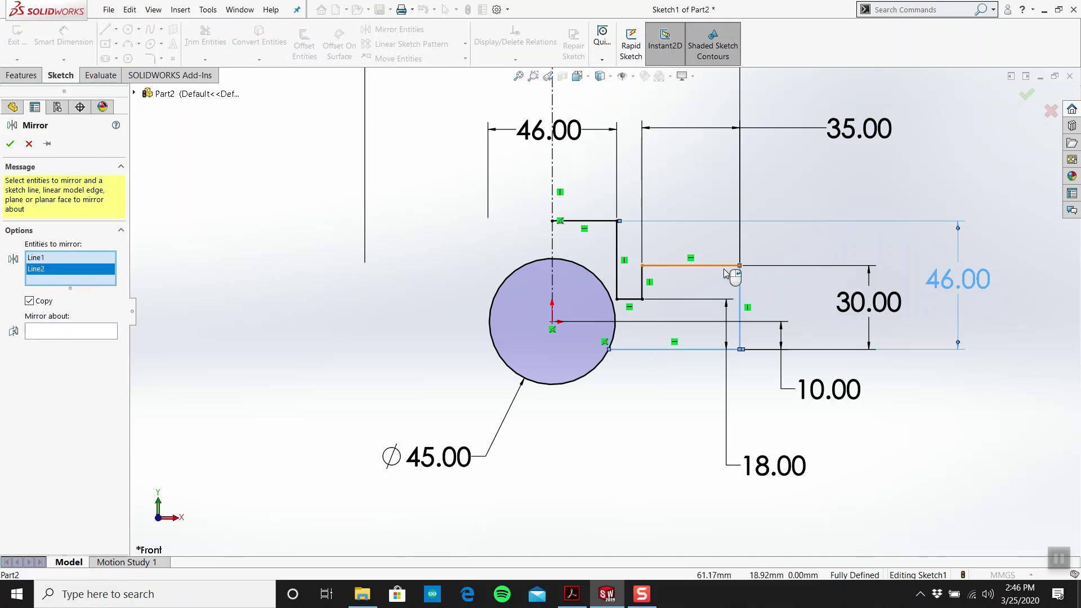
click(727, 266)
click(642, 281)
click(631, 299)
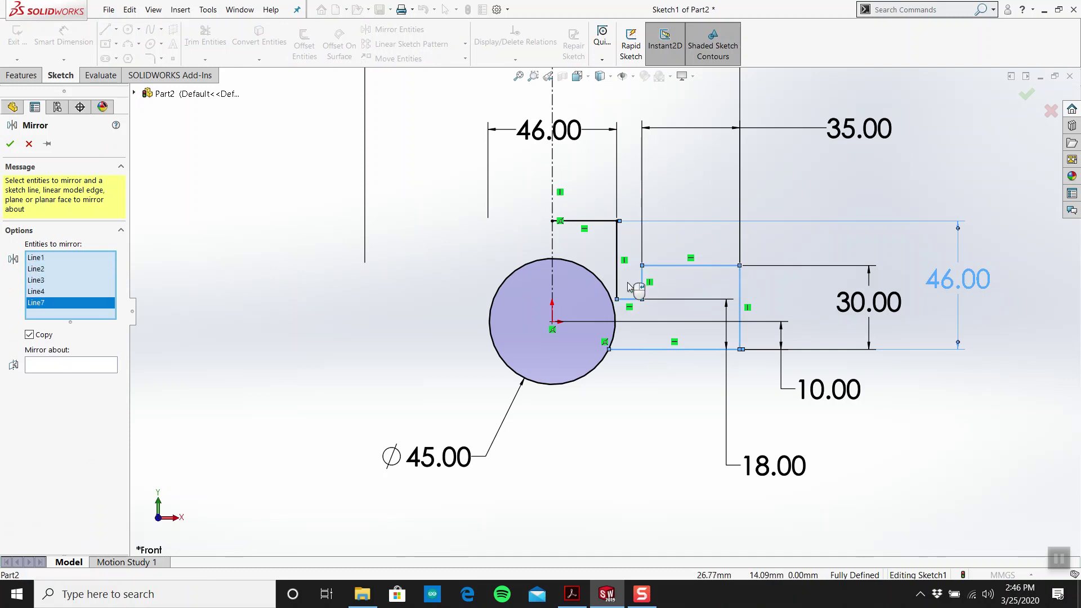
click(617, 270)
click(599, 224)
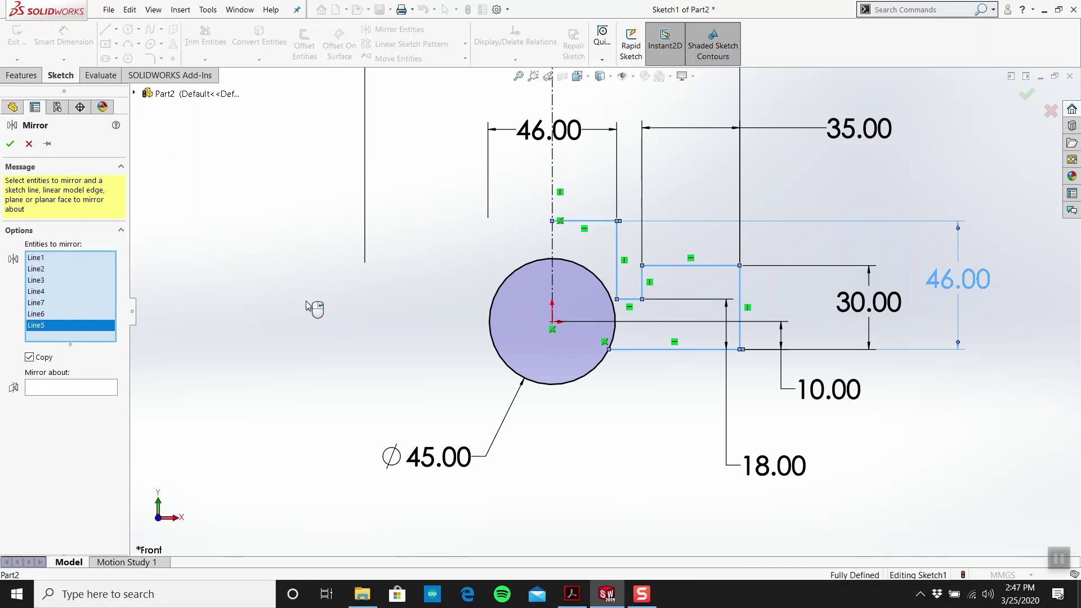
click(70, 386)
click(562, 193)
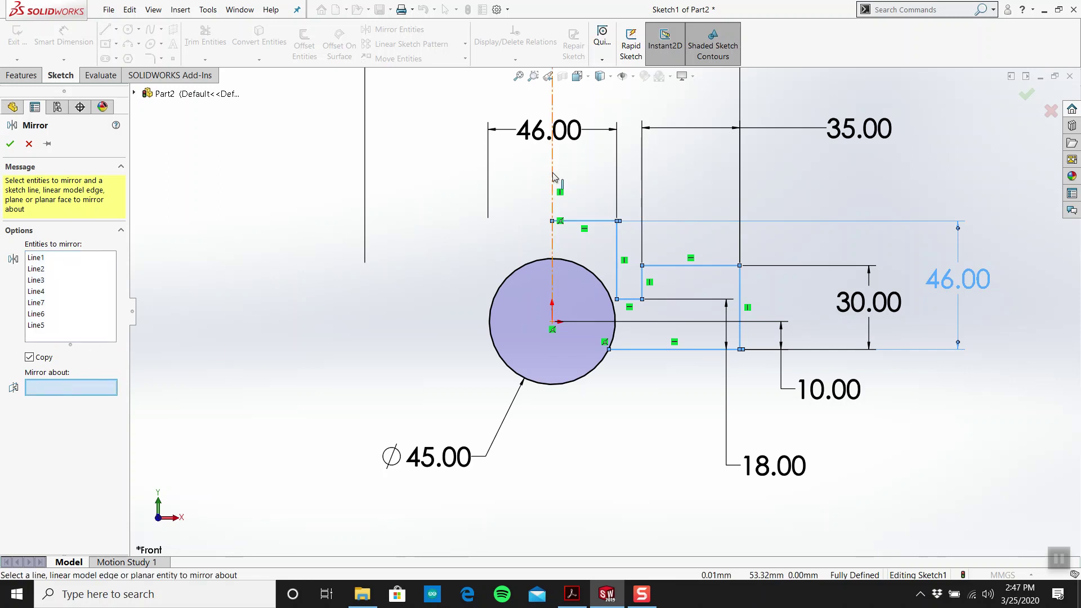
click(10, 145)
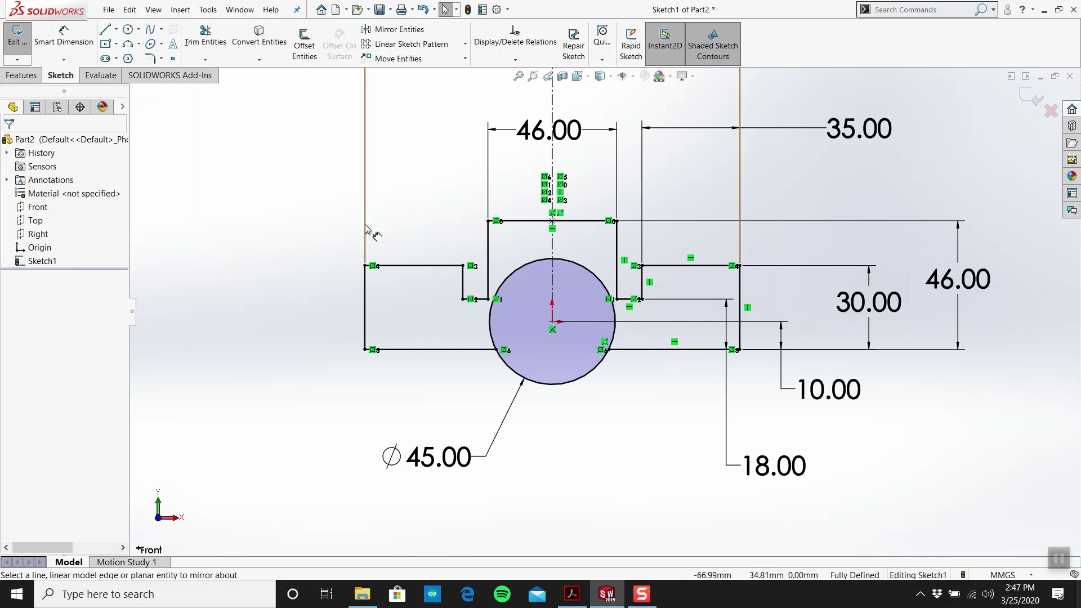
Trim away the circle's upper arc with Power trim.
click(205, 35)
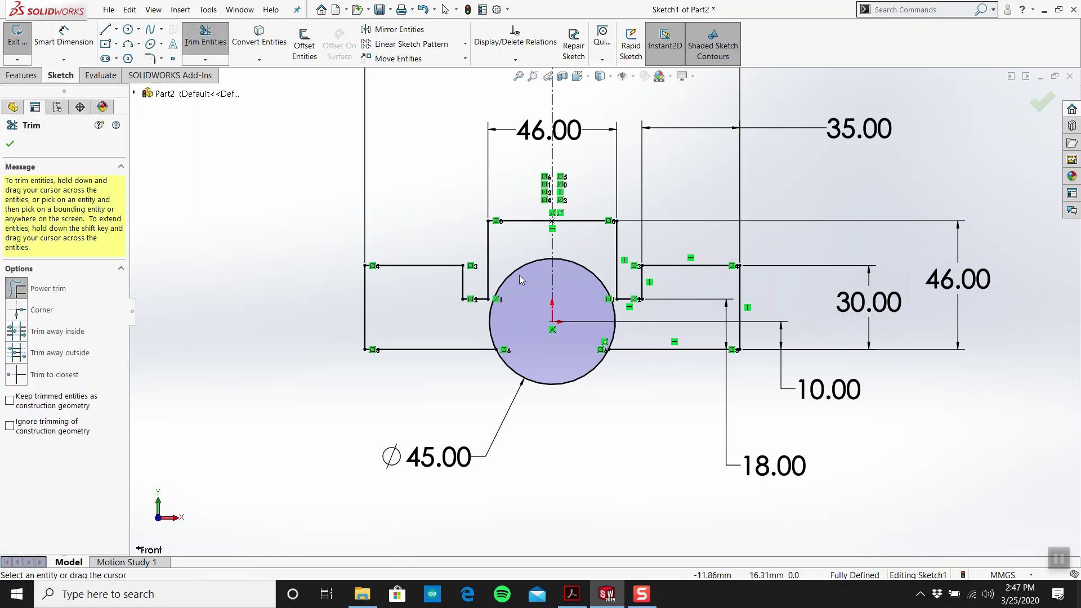
mouse_move(519, 274)
mouse_down()
mouse_move(561, 276)
mouse_move(585, 254)
mouse_move(567, 286)
mouse_up()
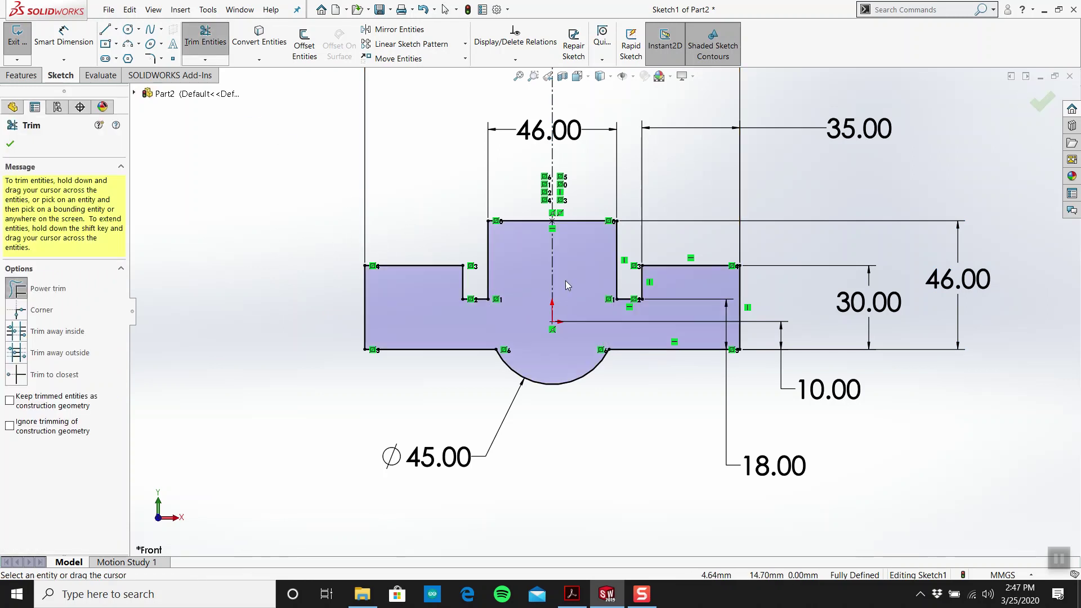
key(Escape)
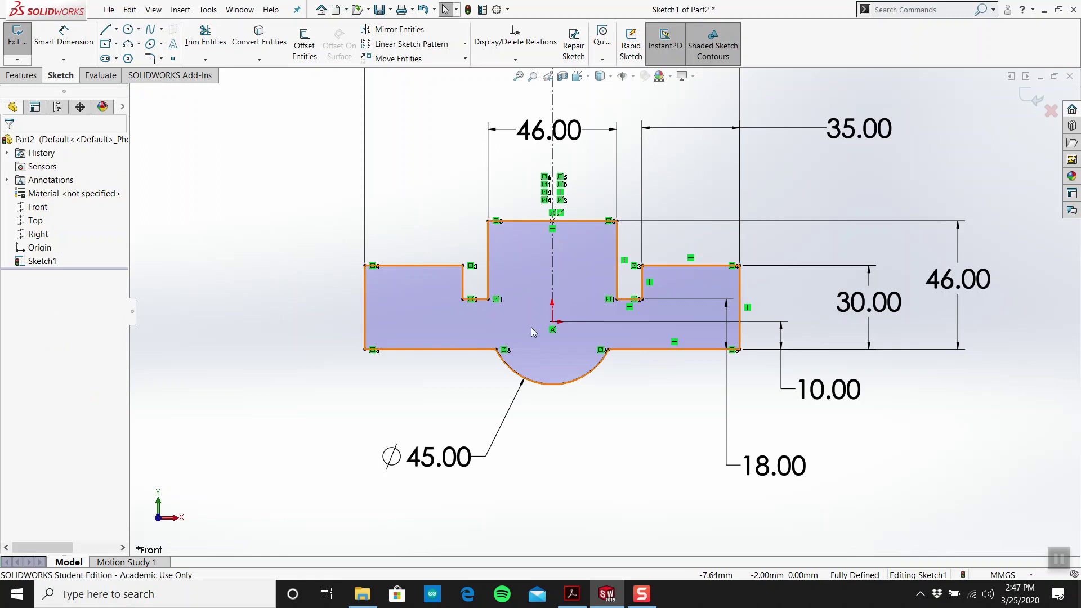
scroll(510, 152, up, 3)
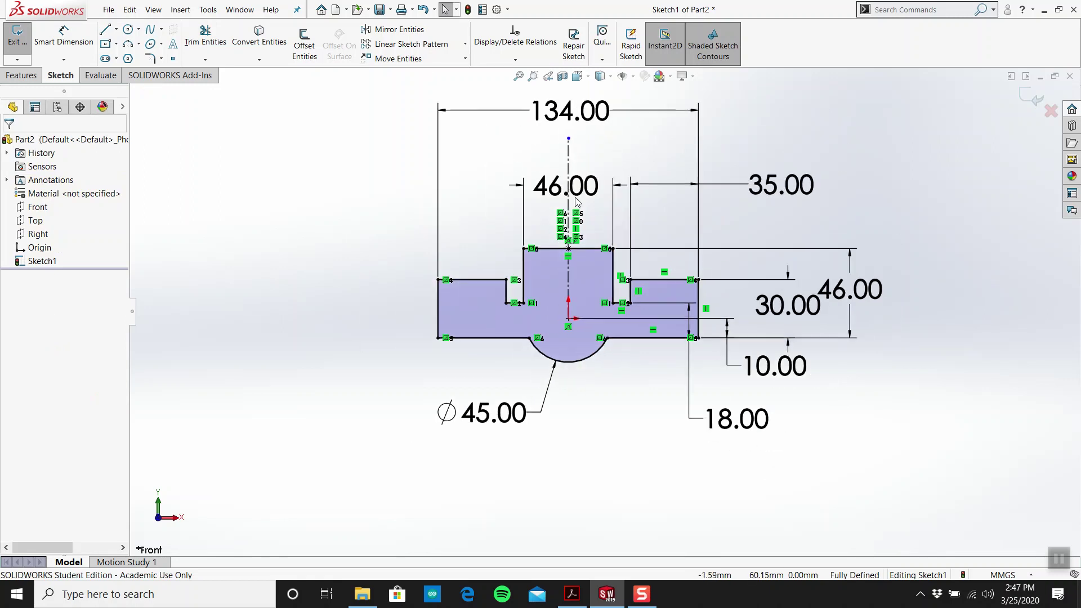
scroll(578, 201, down, 1)
click(727, 118)
key(Escape)
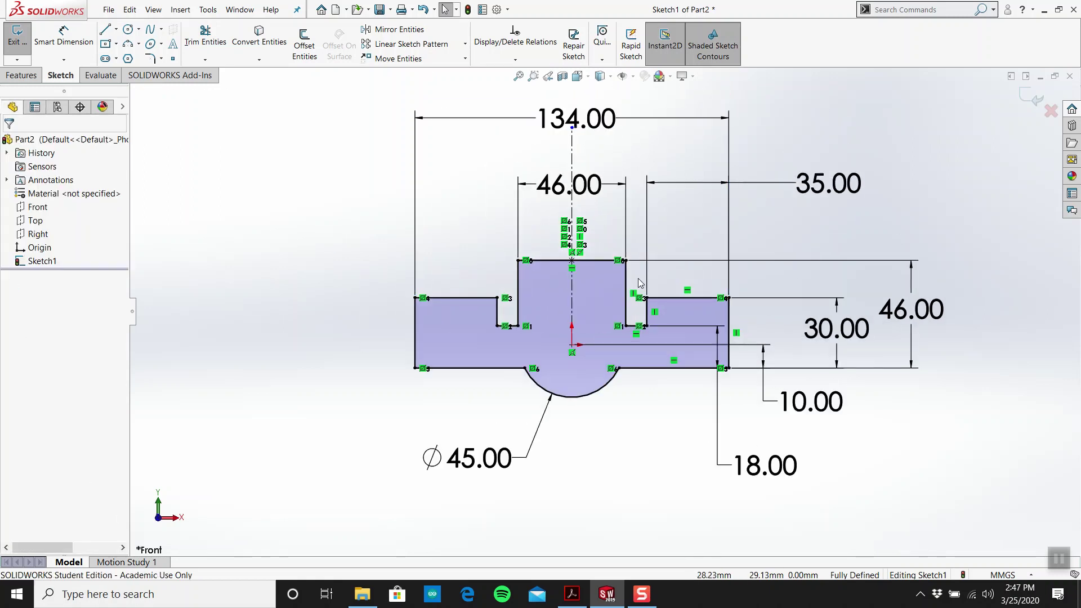
Check the reference drawing, then exit Sketch1.
click(606, 601)
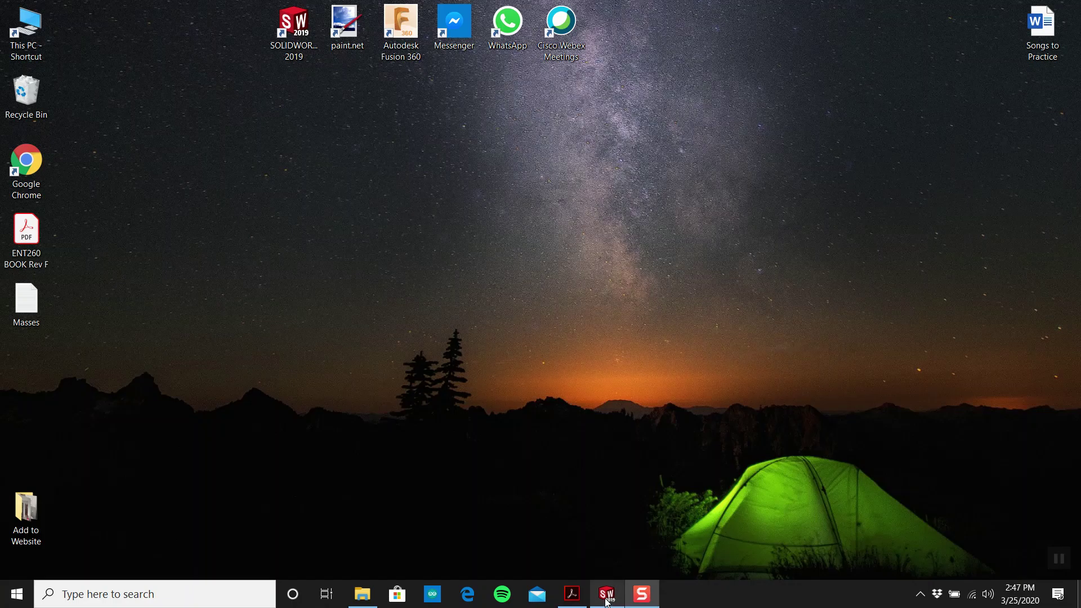
click(606, 601)
click(580, 603)
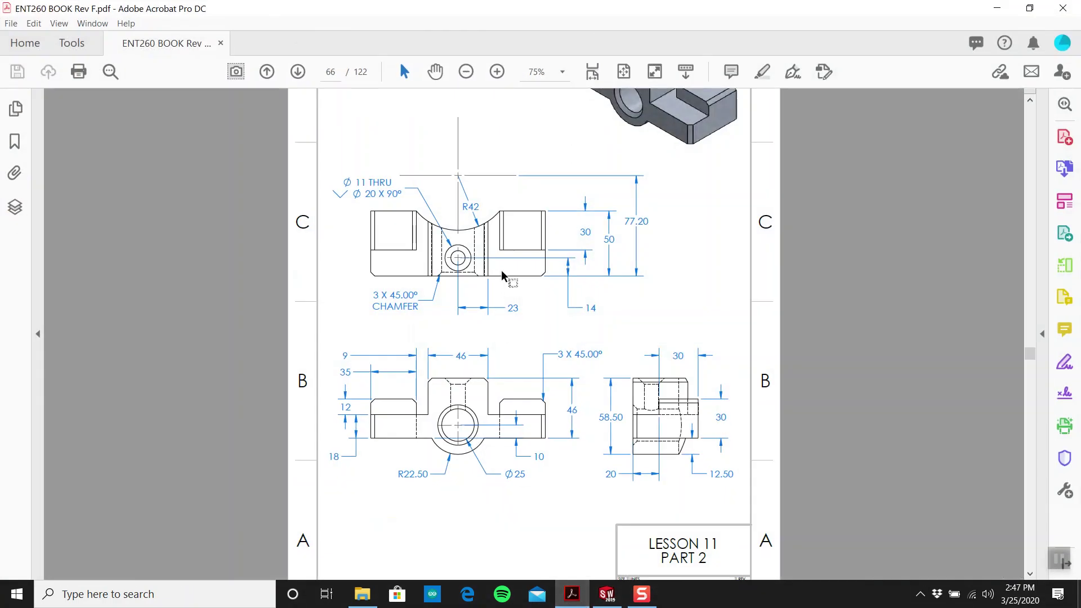
click(607, 594)
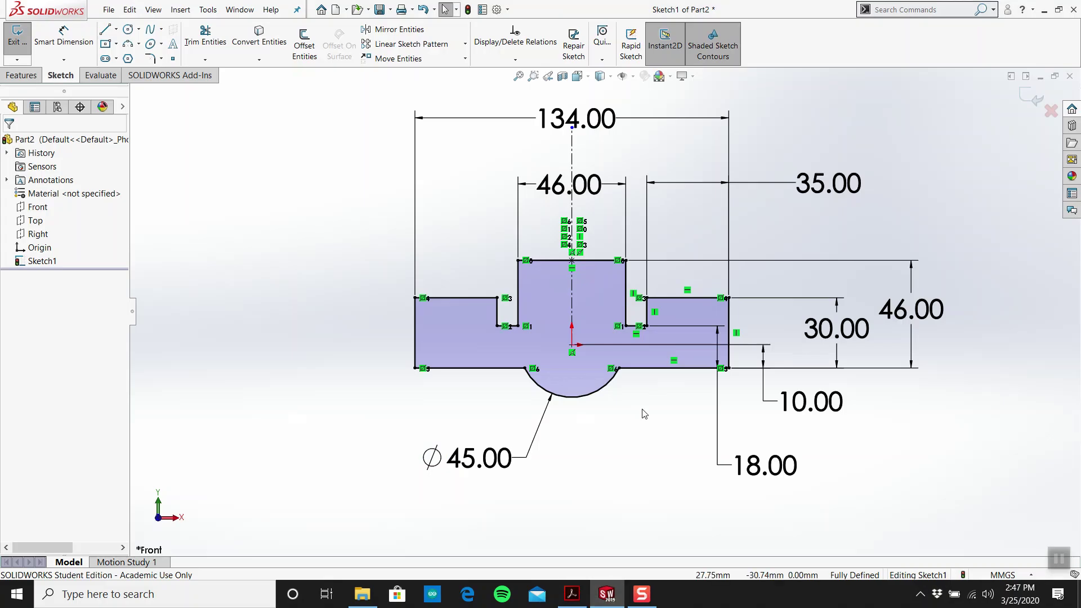
click(1031, 98)
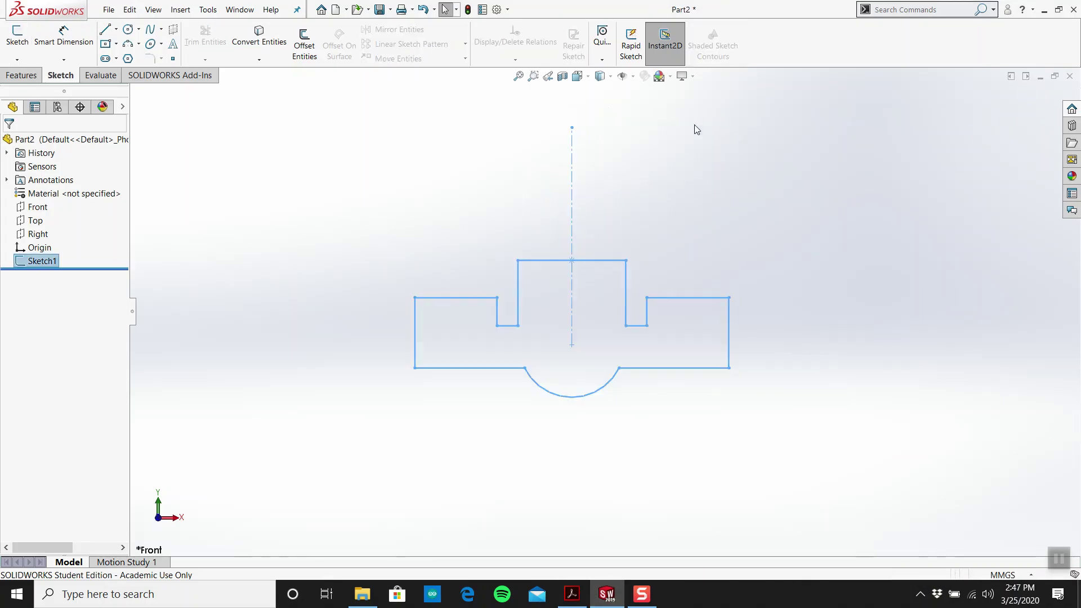
Extrude the profile 50 mm in the reversed direction, then bring up the drawing PDF.
click(22, 75)
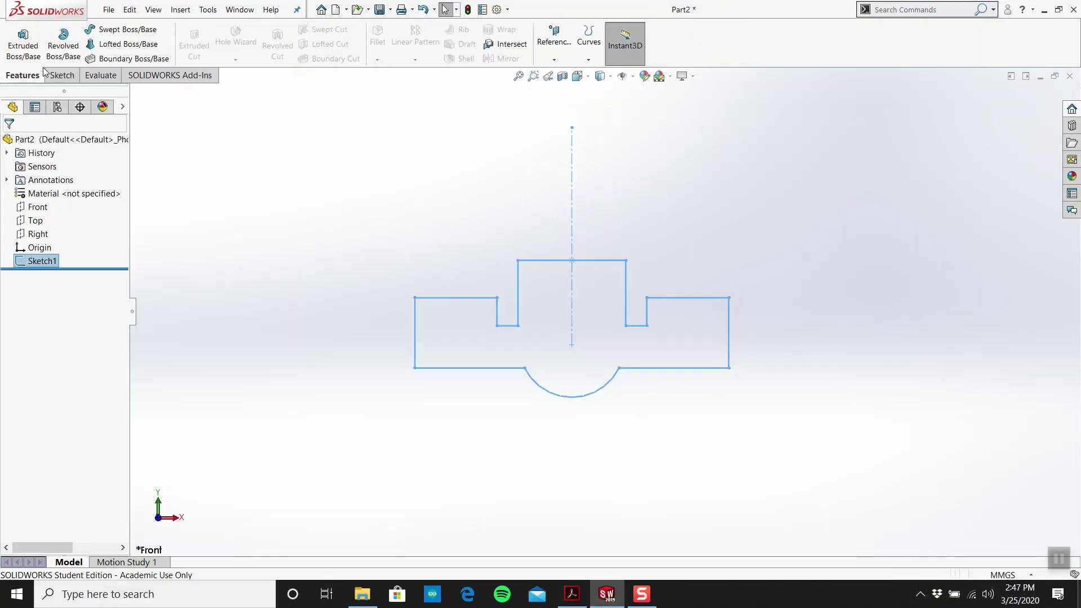
click(22, 40)
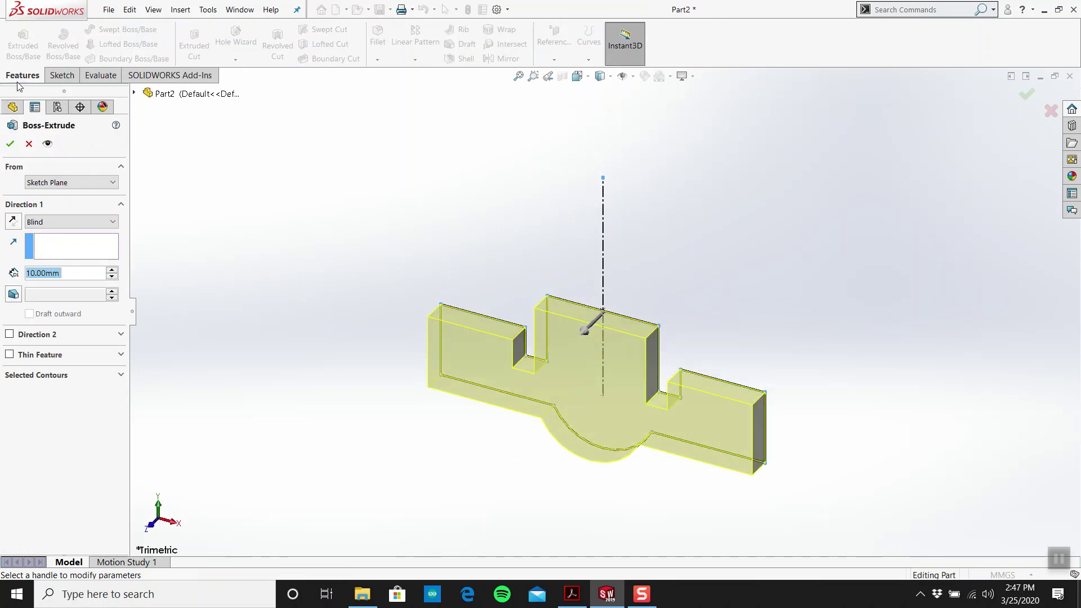
click(13, 221)
double_click(78, 275)
text(50)
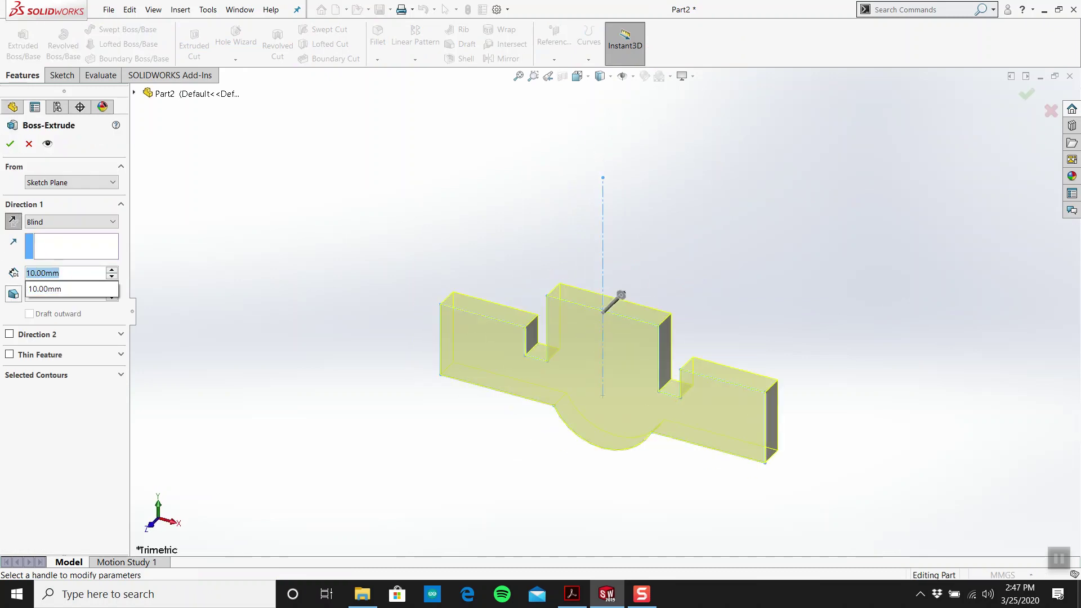
key(Return)
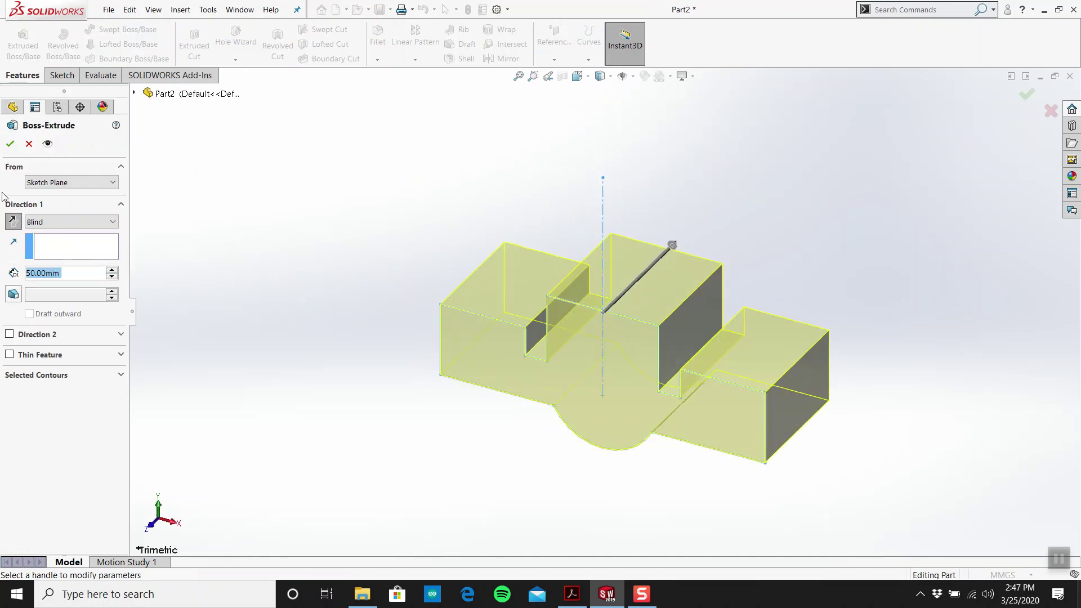
click(10, 143)
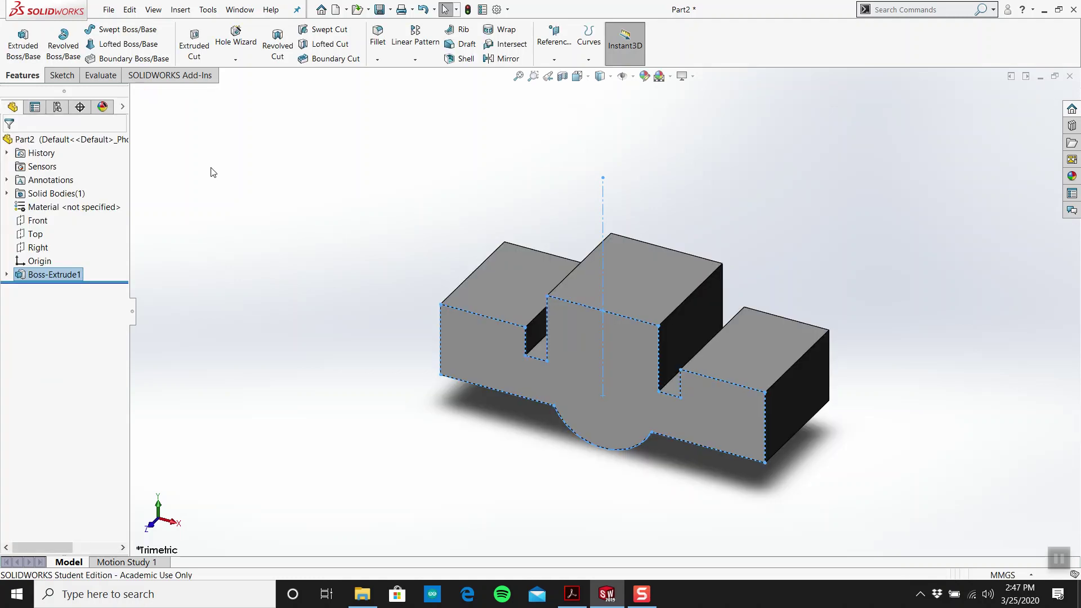
click(416, 176)
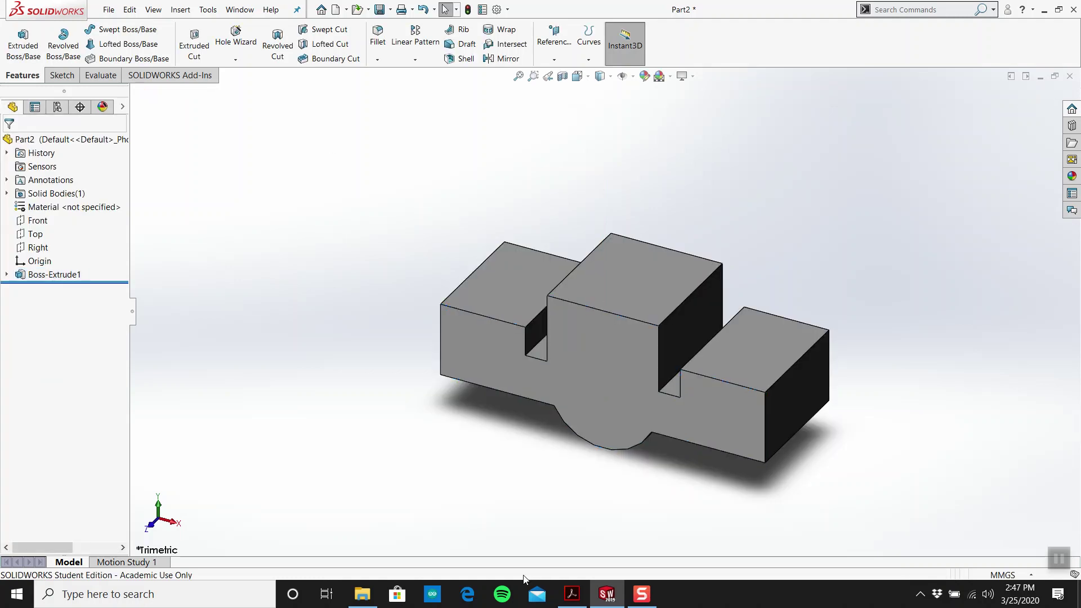
click(580, 601)
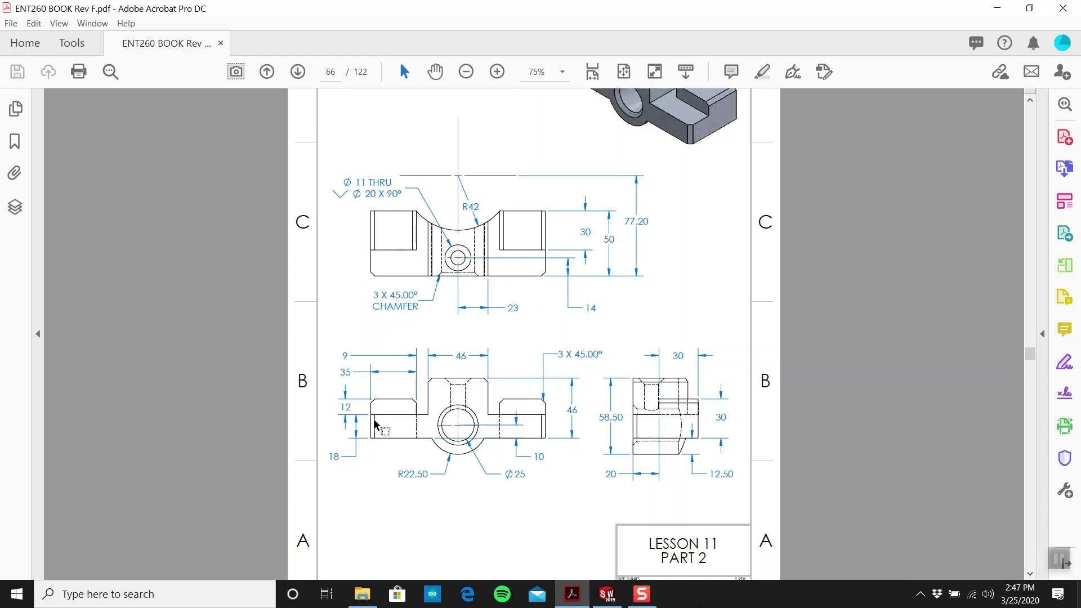
Start a new sketch on the part's front face and view it Normal To.
click(607, 596)
click(62, 75)
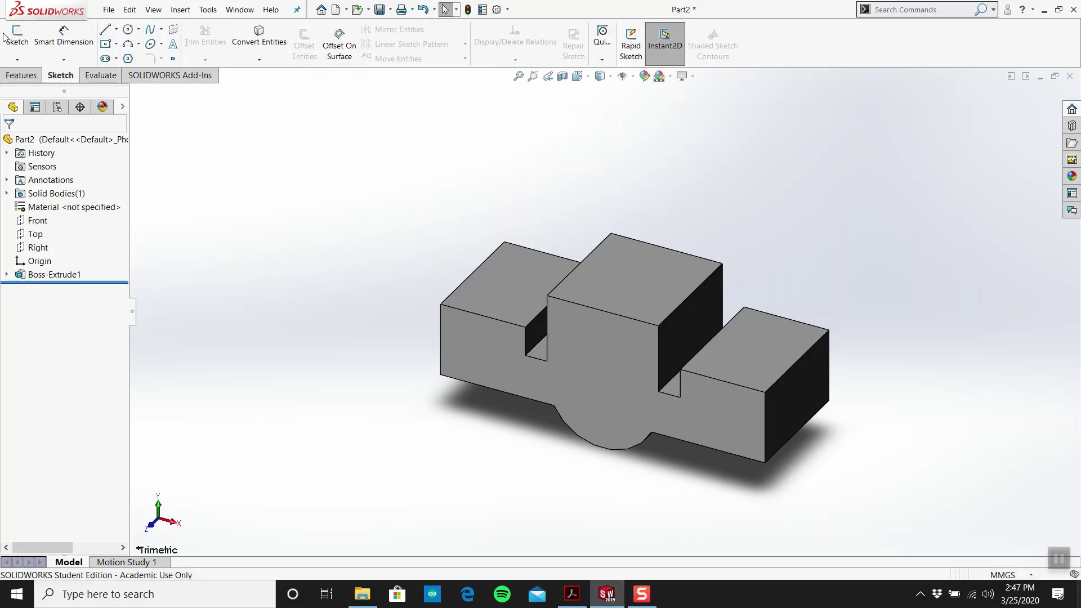
click(17, 37)
click(456, 326)
key(space)
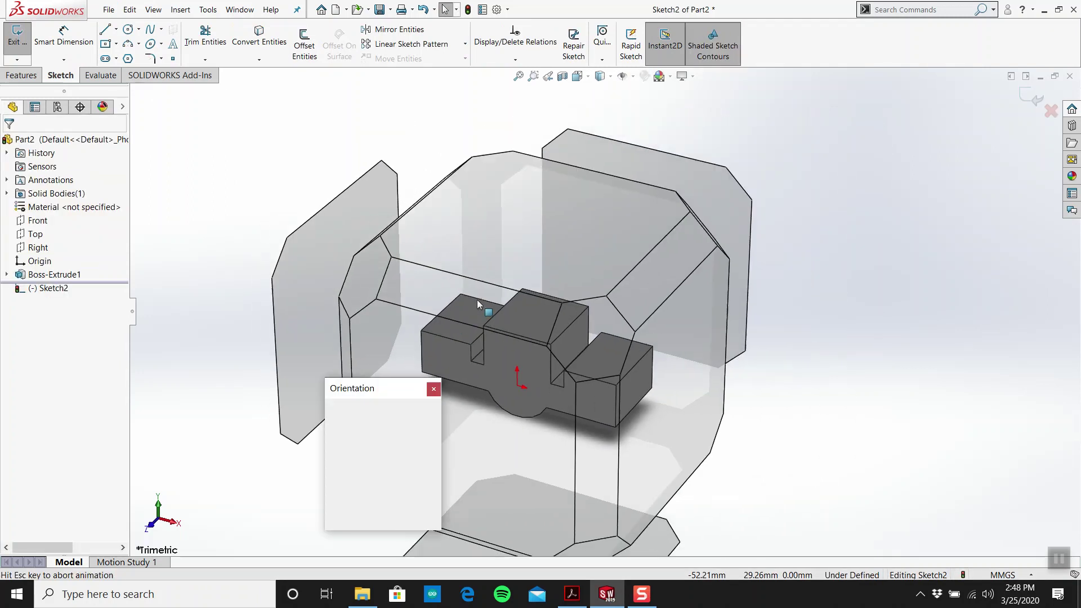
click(482, 425)
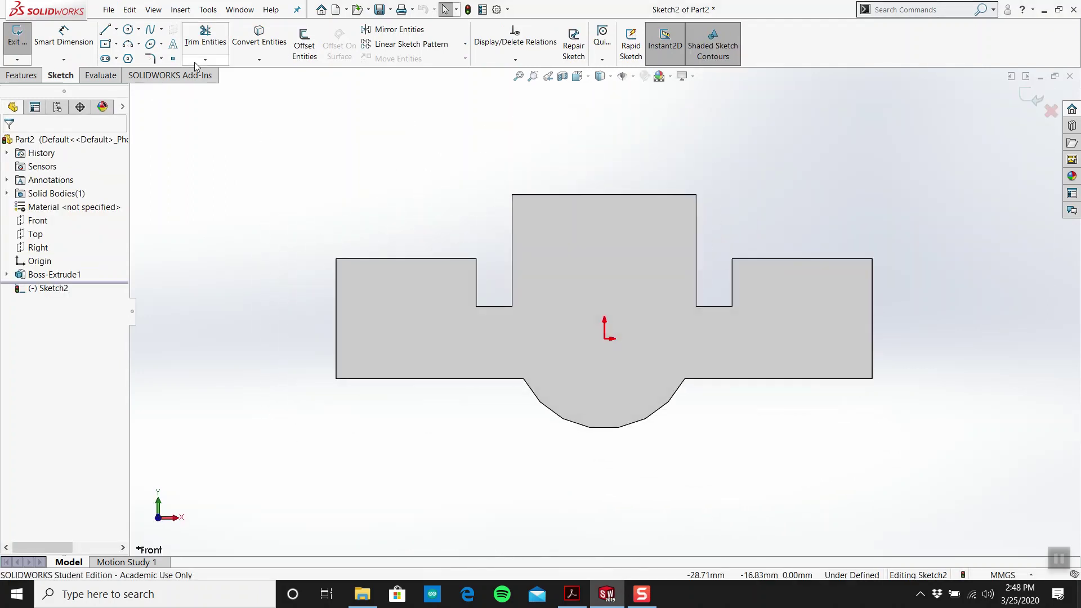
Draw corner rectangles over the left and right wings' upper steps and exit Sketch2.
click(115, 44)
click(152, 65)
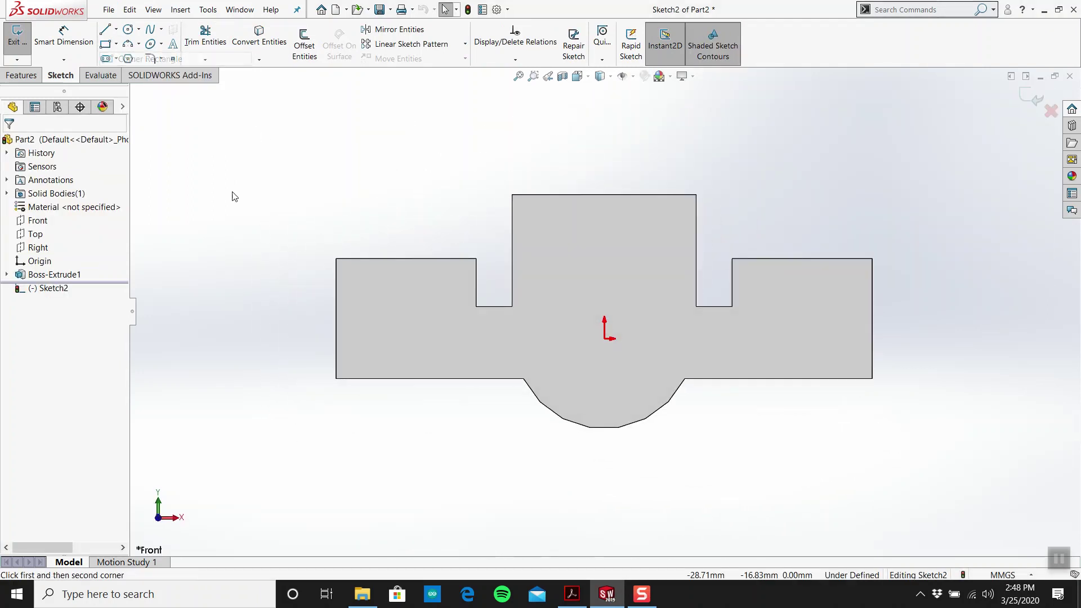
click(336, 258)
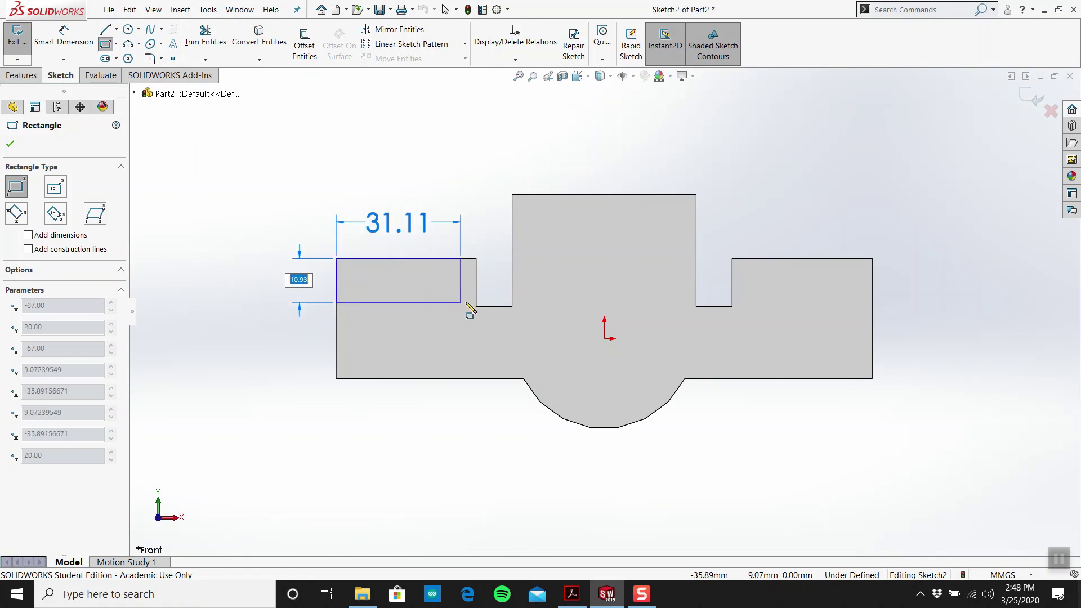
click(476, 306)
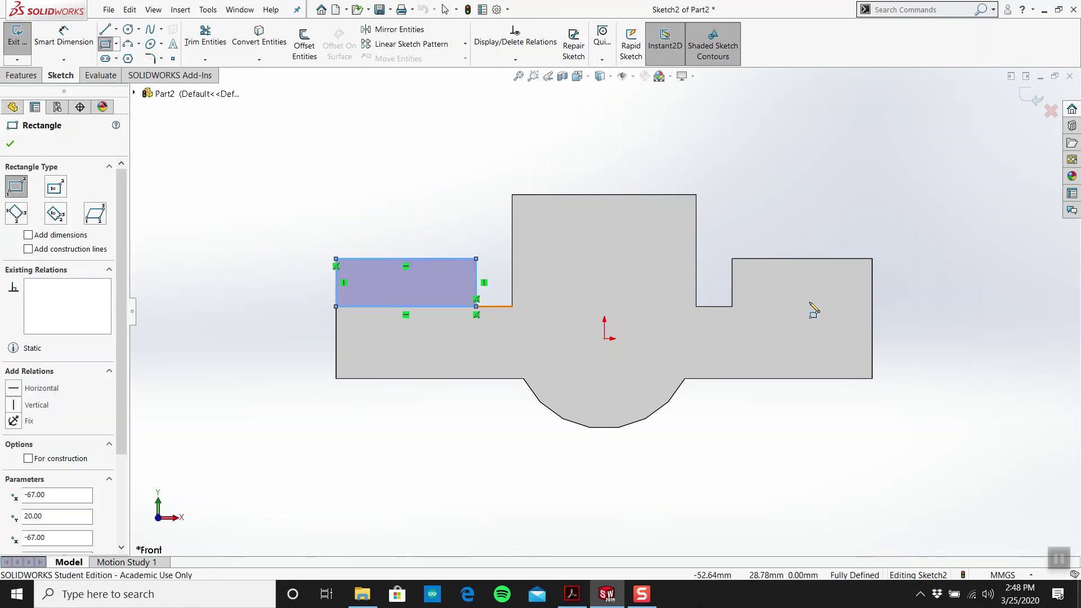
click(872, 259)
click(732, 306)
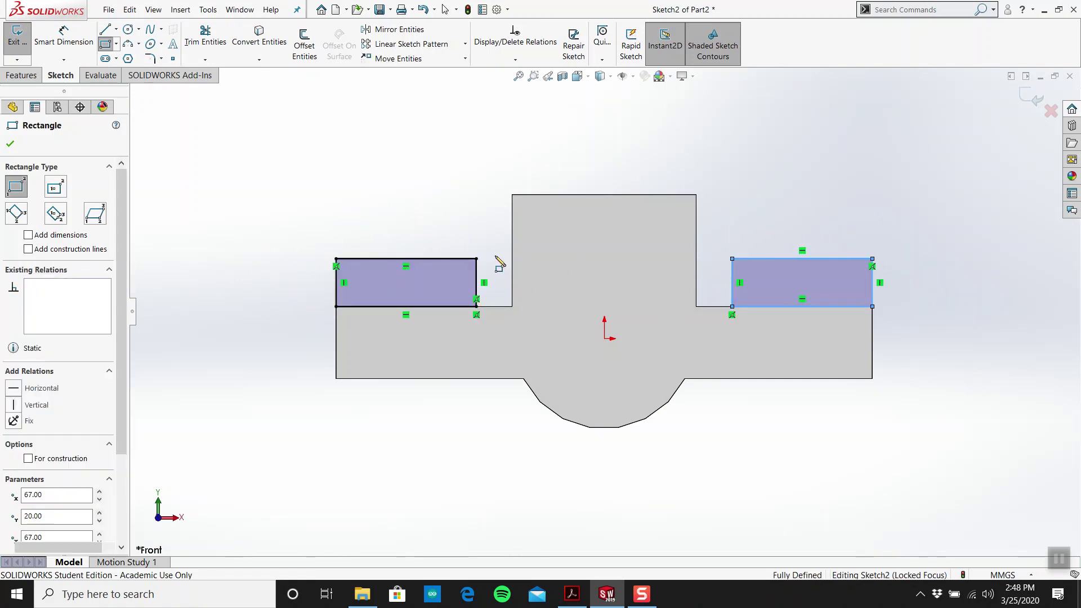
key(Escape)
click(17, 35)
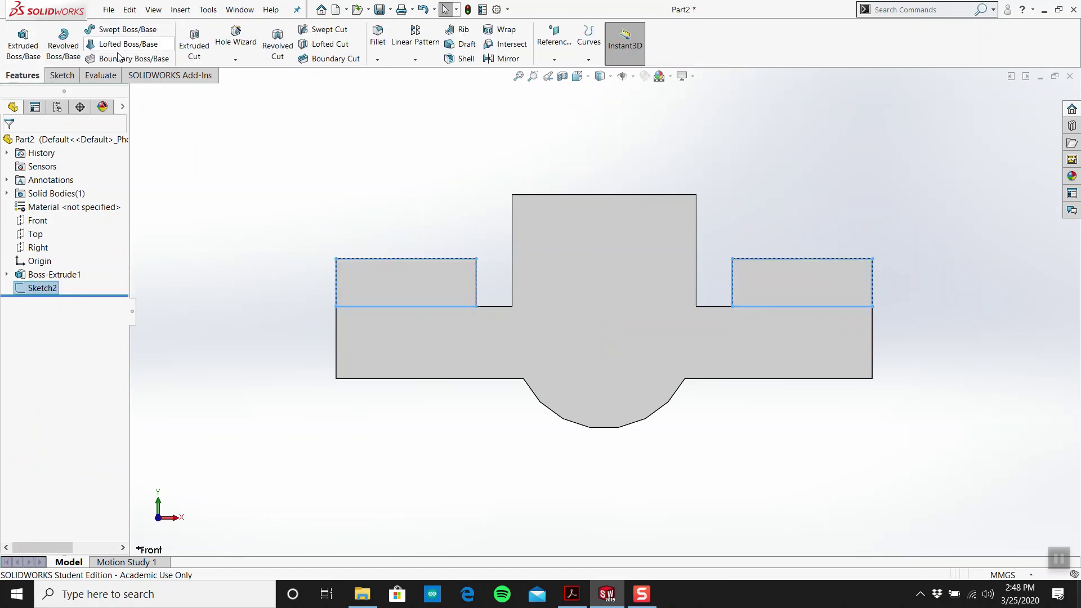
Extrude-cut the two rectangles 20 mm deep to notch both upper wings.
click(194, 45)
click(570, 595)
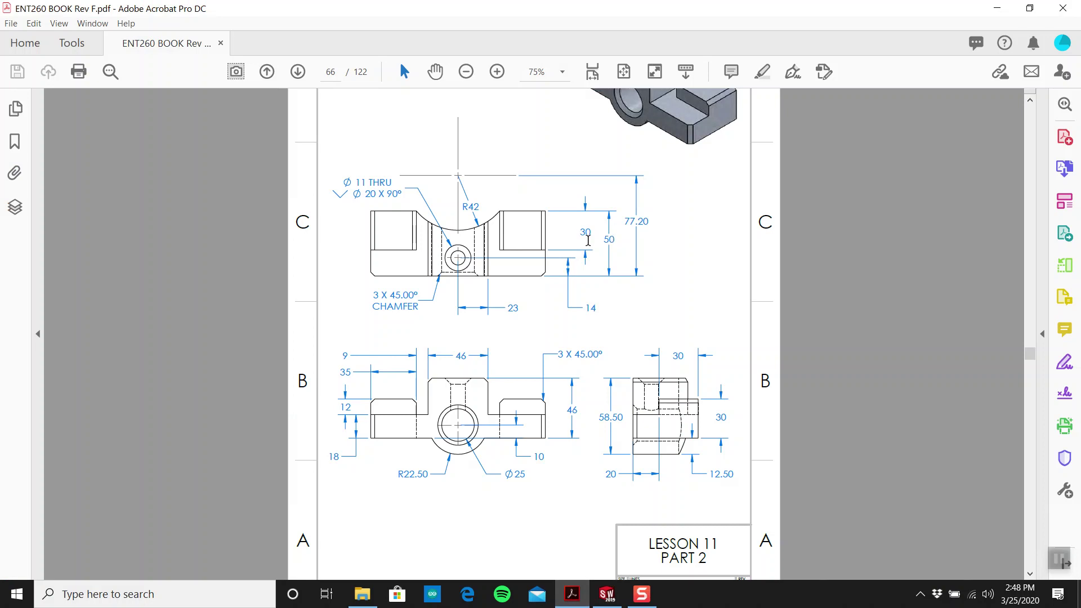
click(606, 594)
middle_drag(757, 217, 712, 299)
double_click(64, 274)
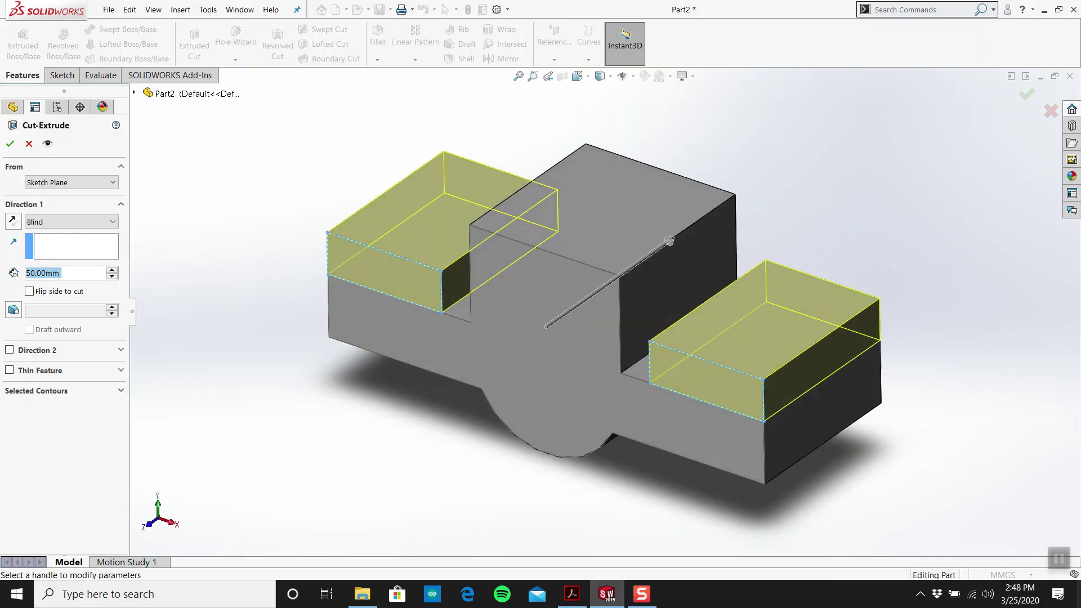
text(20)
key(Return)
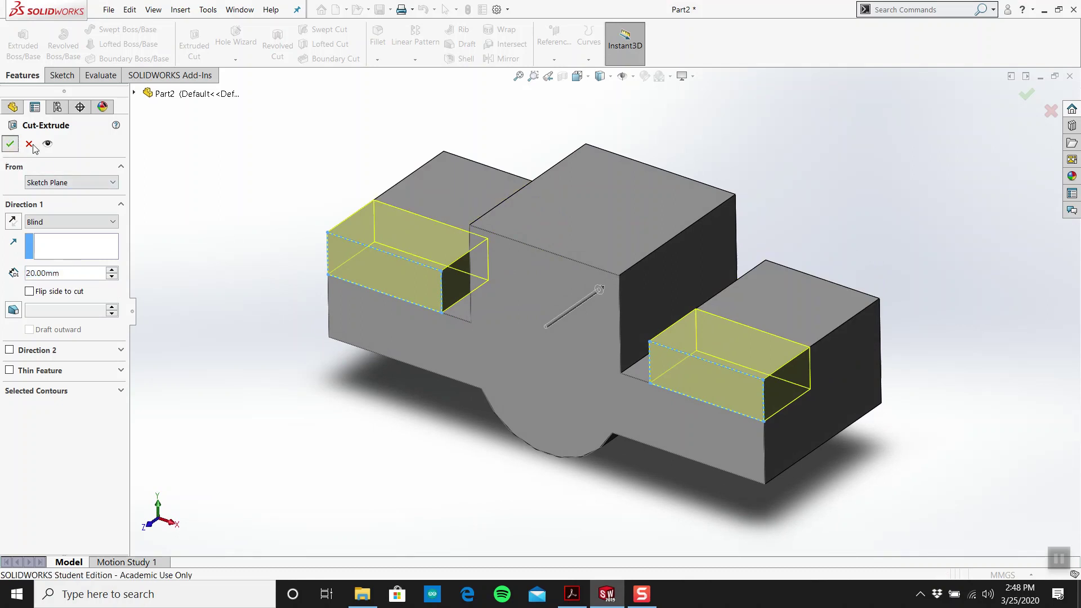
click(10, 144)
middle_drag(480, 302, 538, 334)
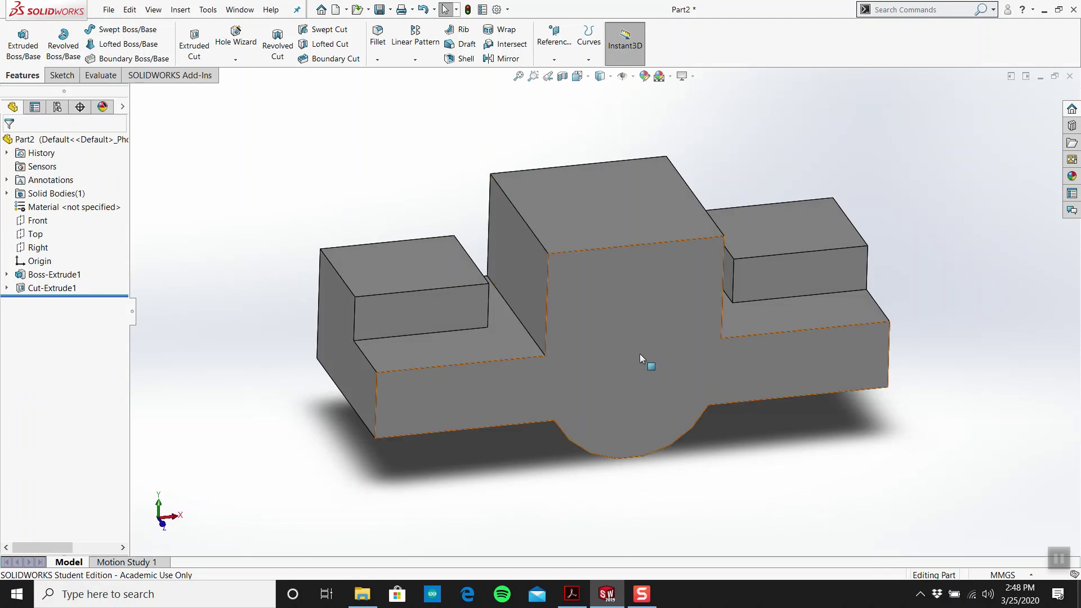
Check the reference drawing, then begin a new sketch in SOLIDWORKS.
click(579, 600)
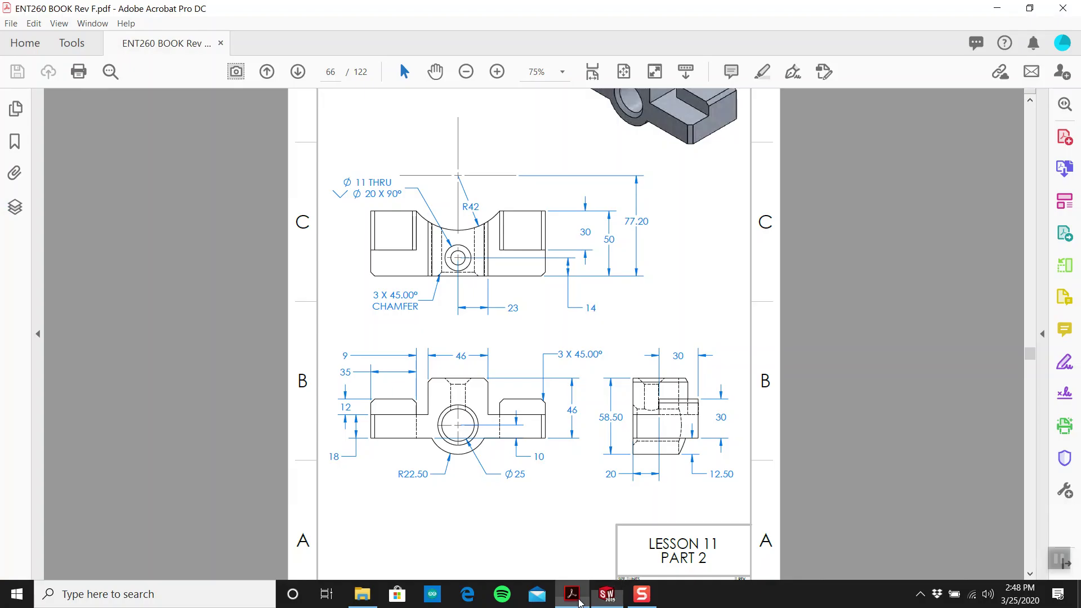
scroll(519, 387, up, 1)
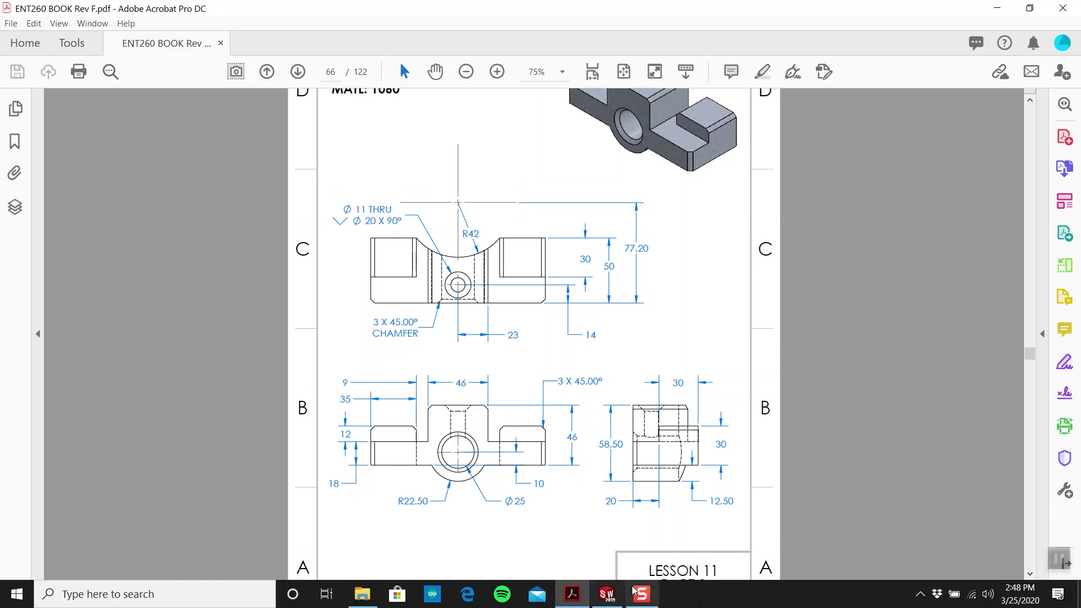
click(607, 594)
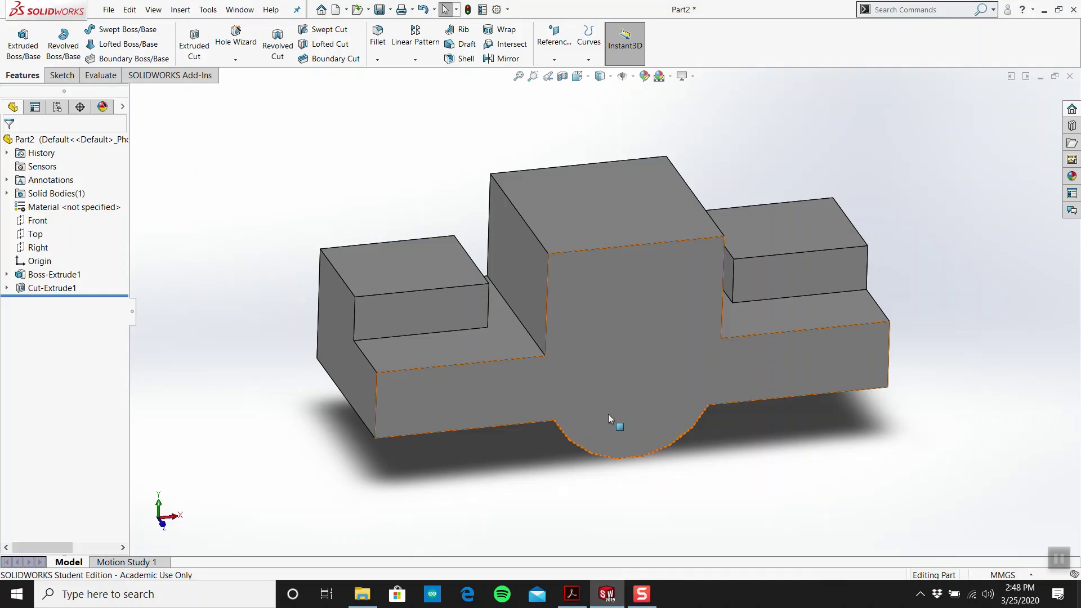
click(61, 75)
click(17, 39)
On the front face, sketch a circle centred on the origin with a 25 diameter.
click(616, 331)
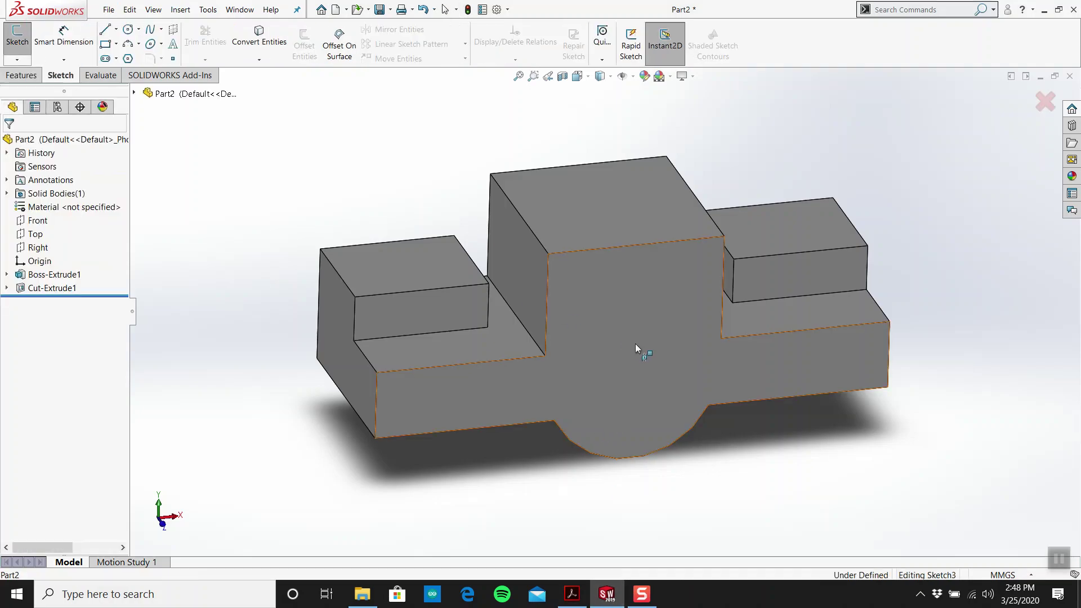
click(129, 30)
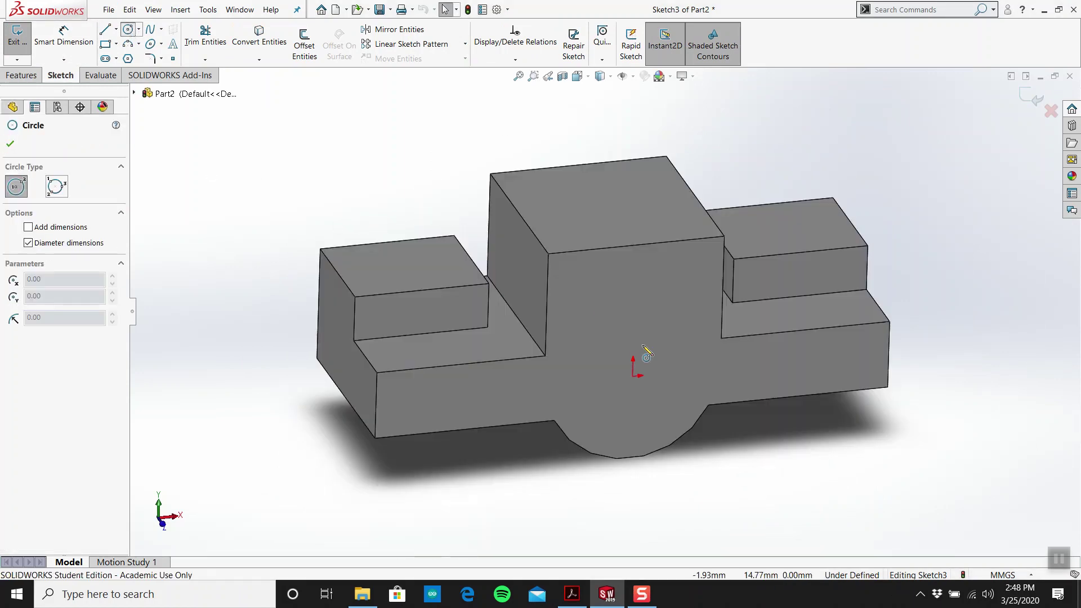
scroll(638, 382, down, 2)
drag(632, 387, 624, 416)
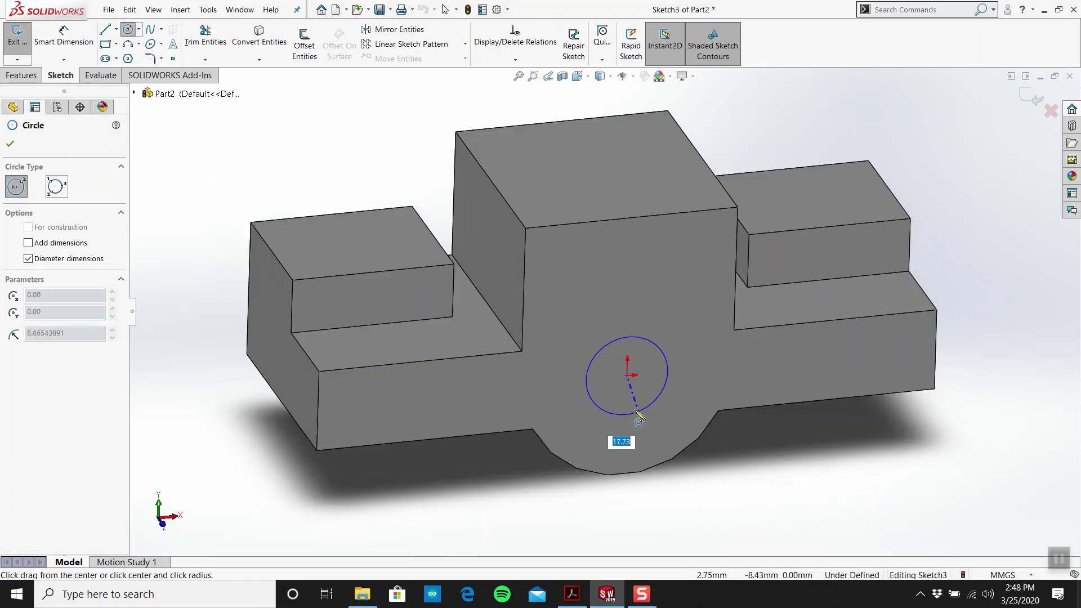
right_drag(649, 451, 648, 432)
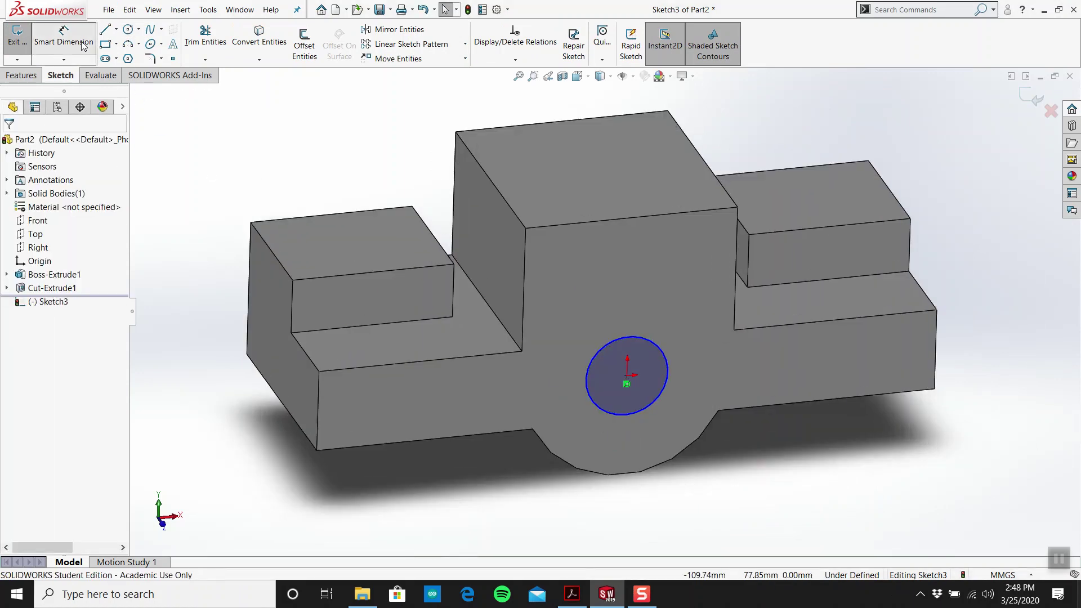
click(632, 411)
click(761, 500)
text(25)
key(Return)
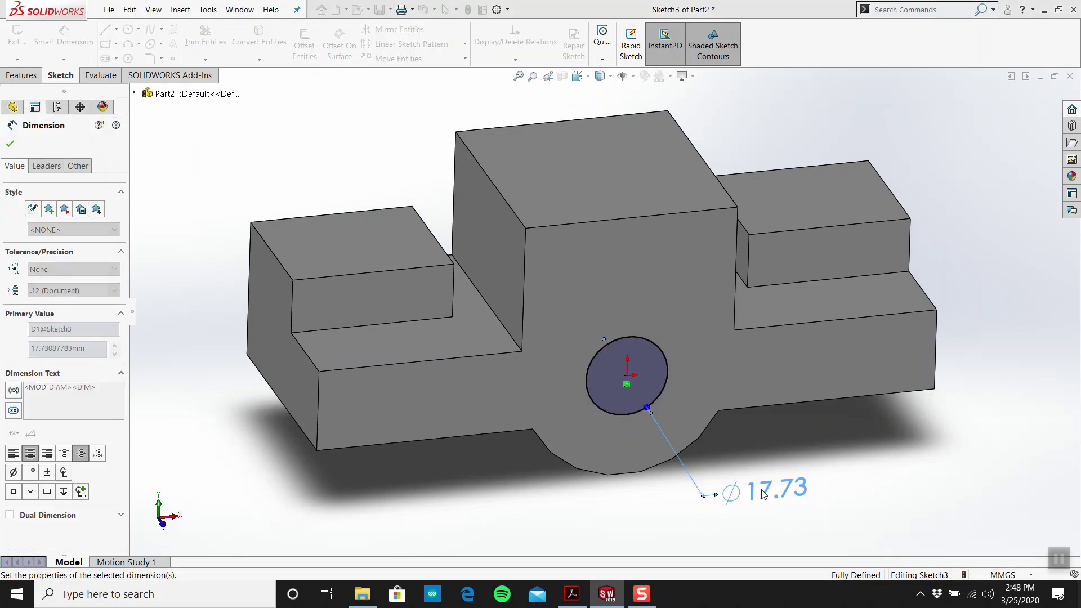
key(Escape)
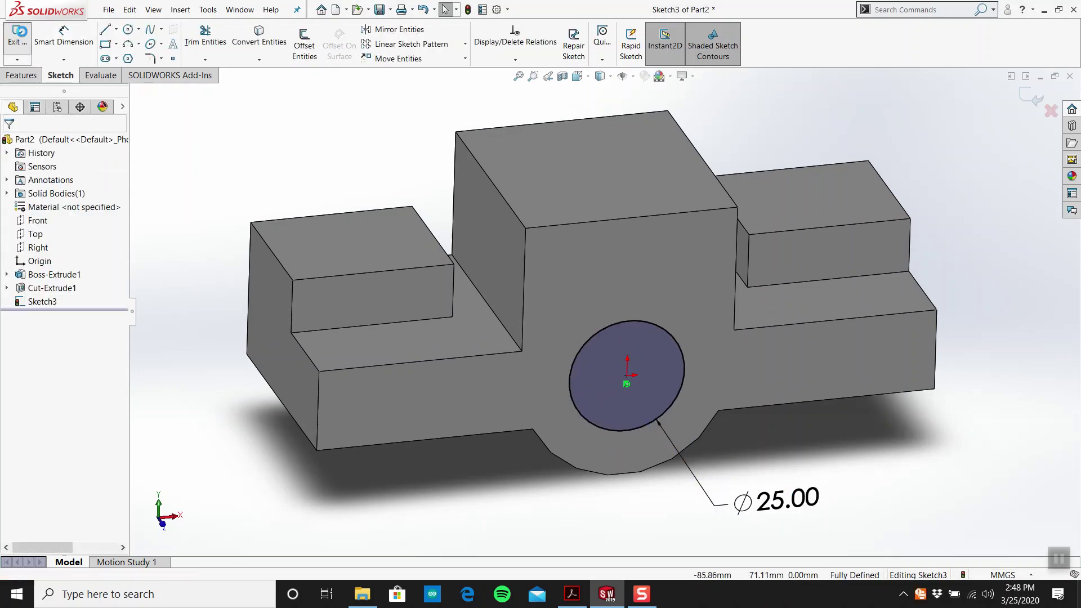
Cut the Ø25 circle Through All as Cut-Extrude2 and compare with the Lesson 11 drawing.
click(17, 35)
click(194, 45)
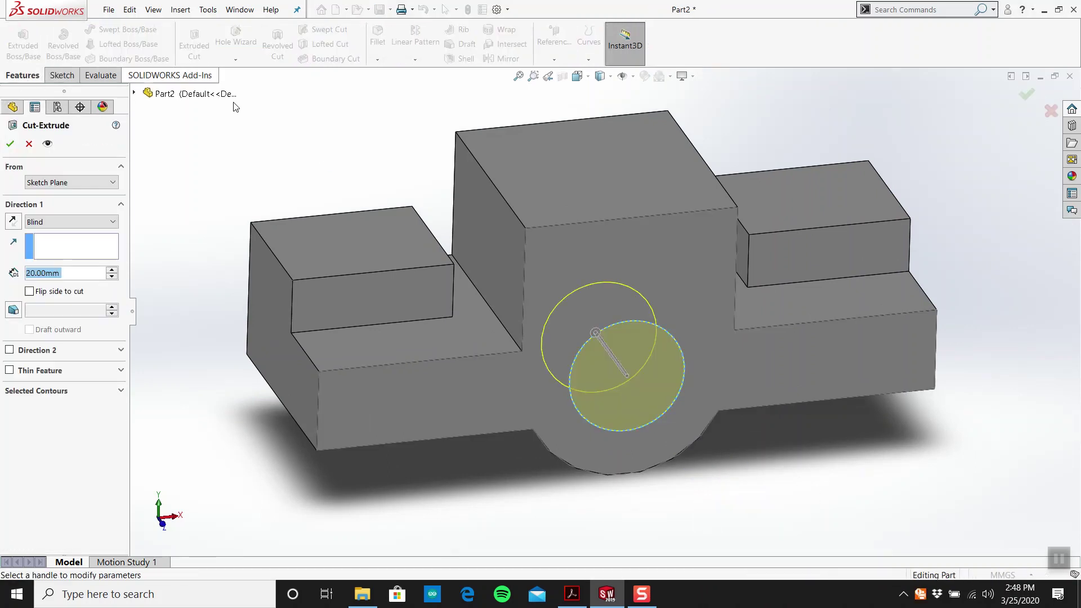
click(63, 221)
click(62, 245)
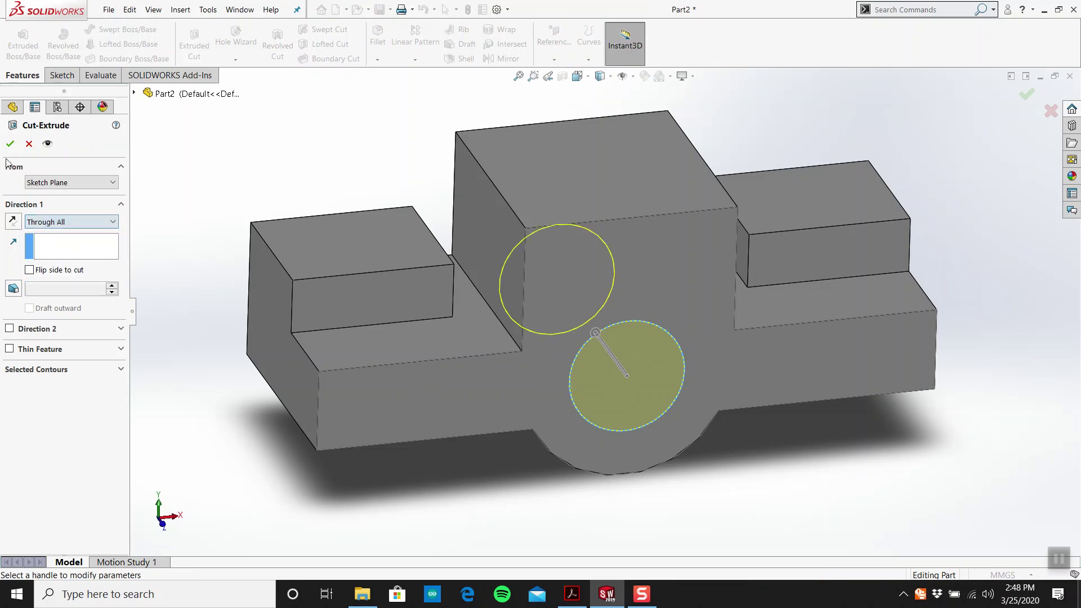
key(Return)
middle_drag(632, 258, 574, 286)
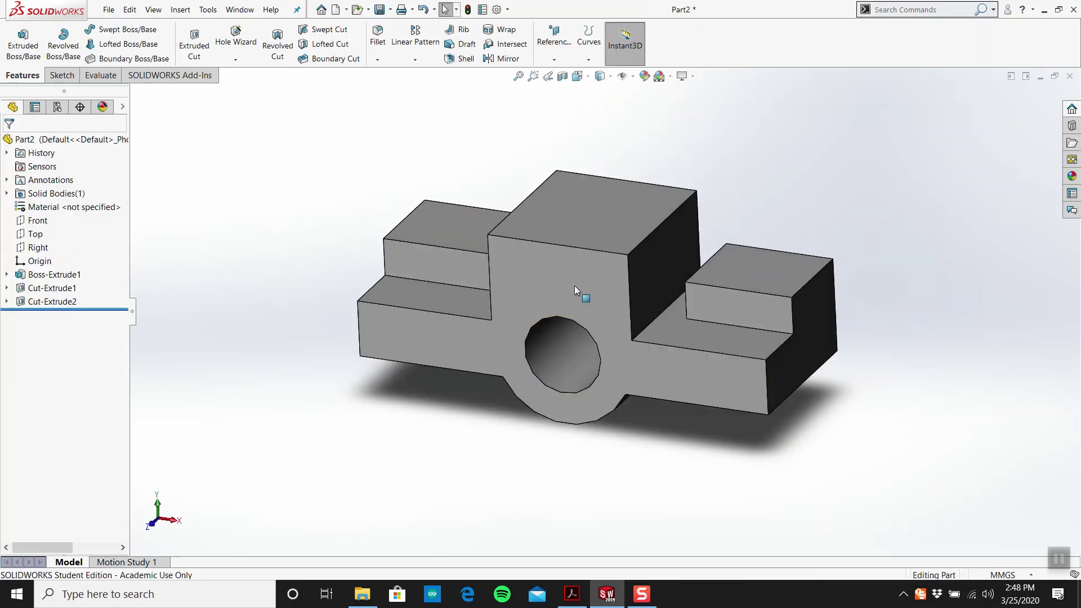
click(572, 594)
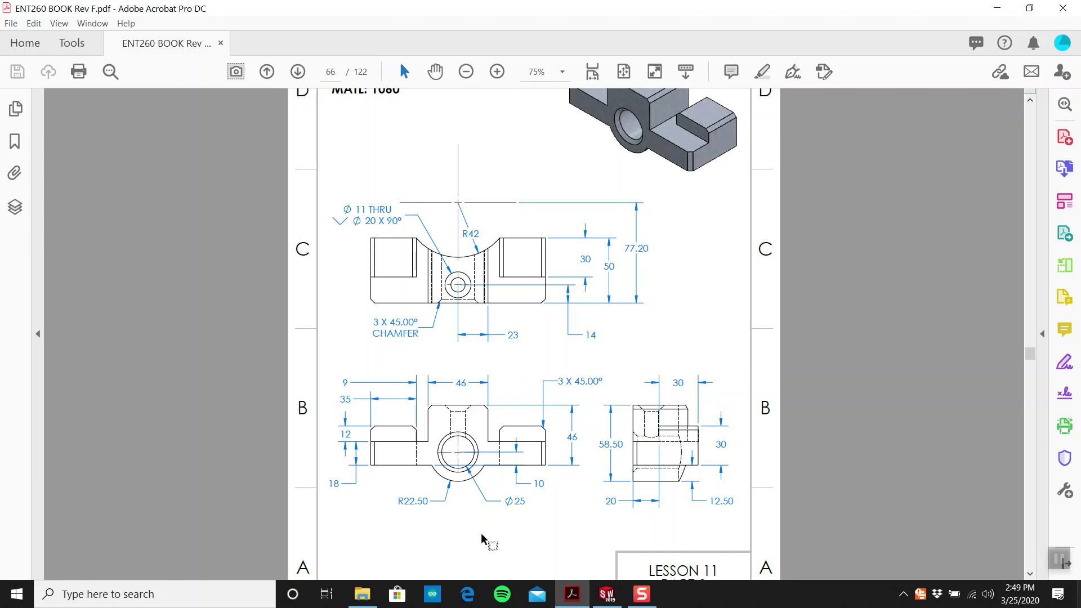
click(607, 594)
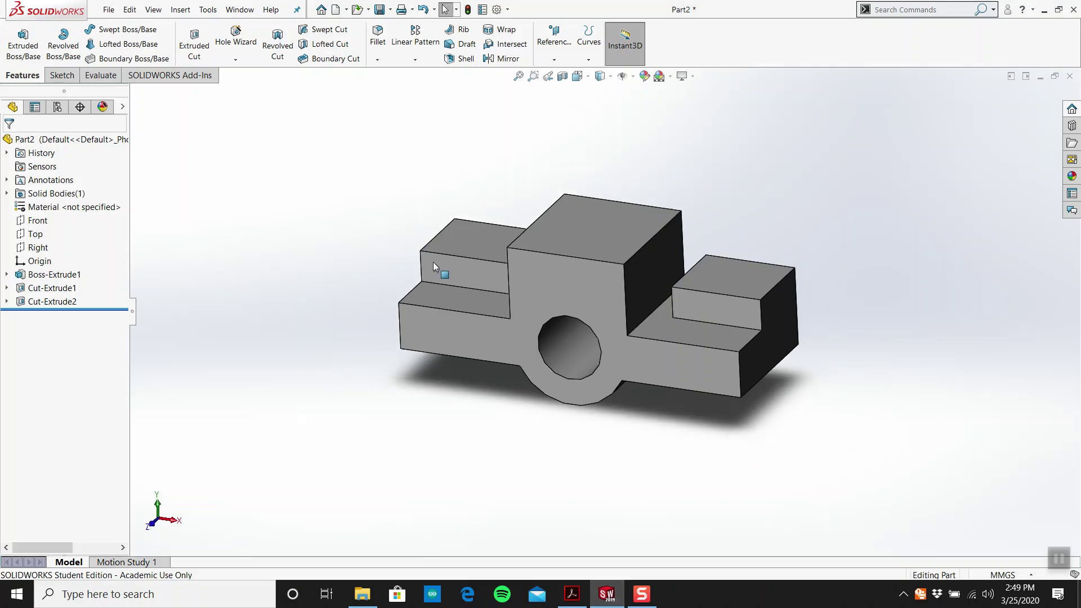
Start a sketch on the top face, viewed straight on, with a large circle above the origin.
click(62, 75)
click(17, 36)
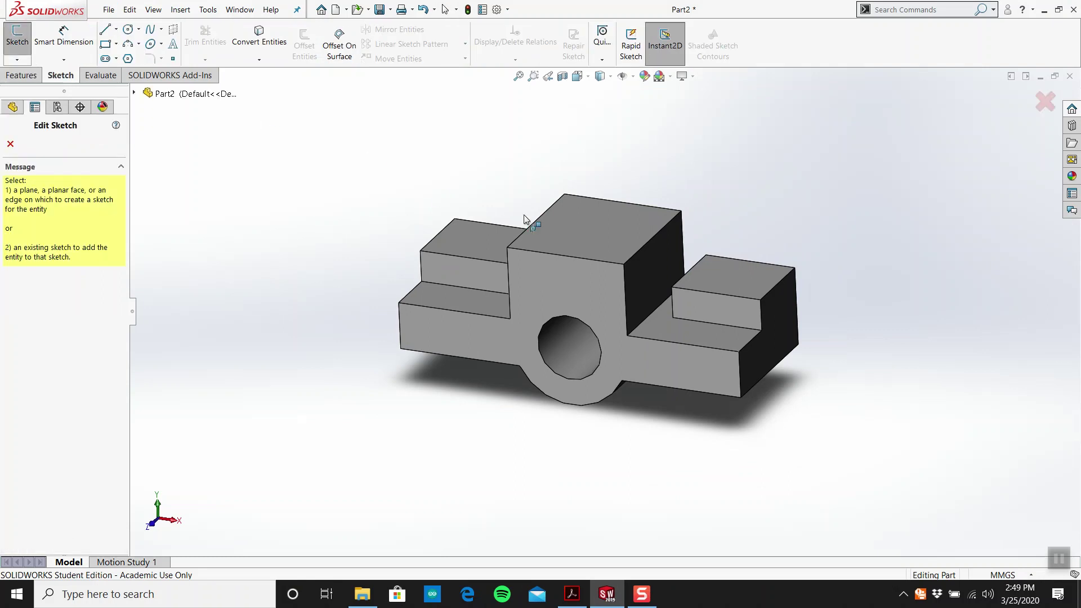
click(576, 226)
key(space)
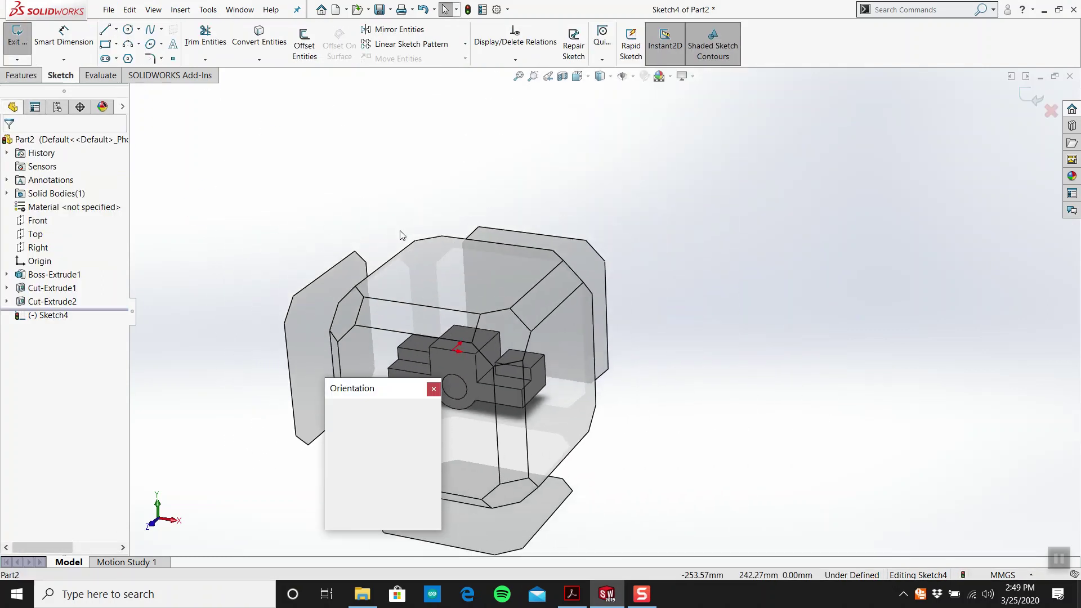
click(425, 267)
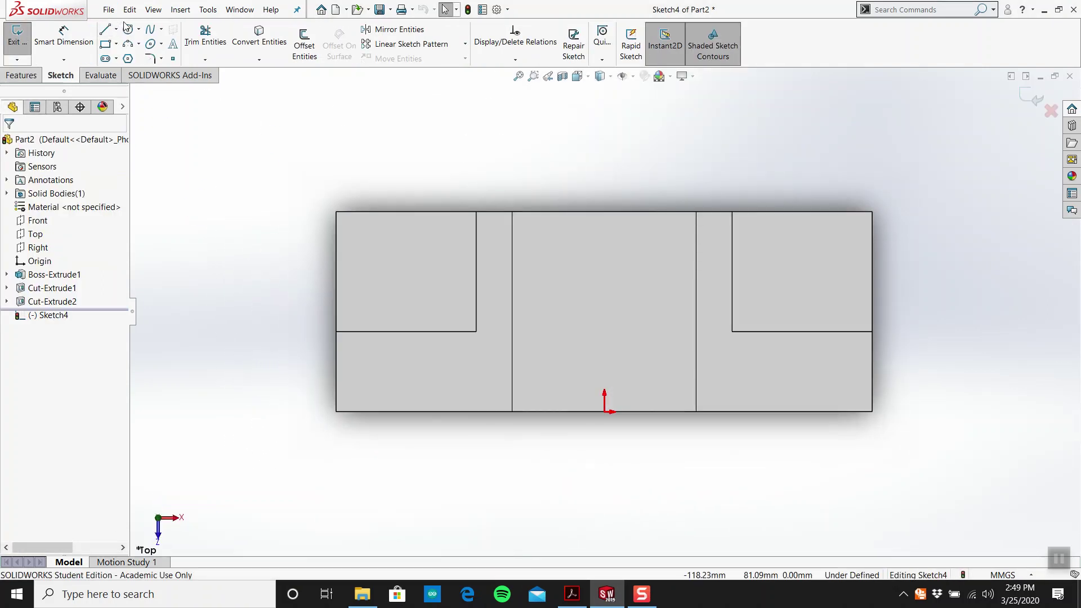
click(128, 29)
scroll(564, 188, up, 3)
drag(604, 137, 611, 142)
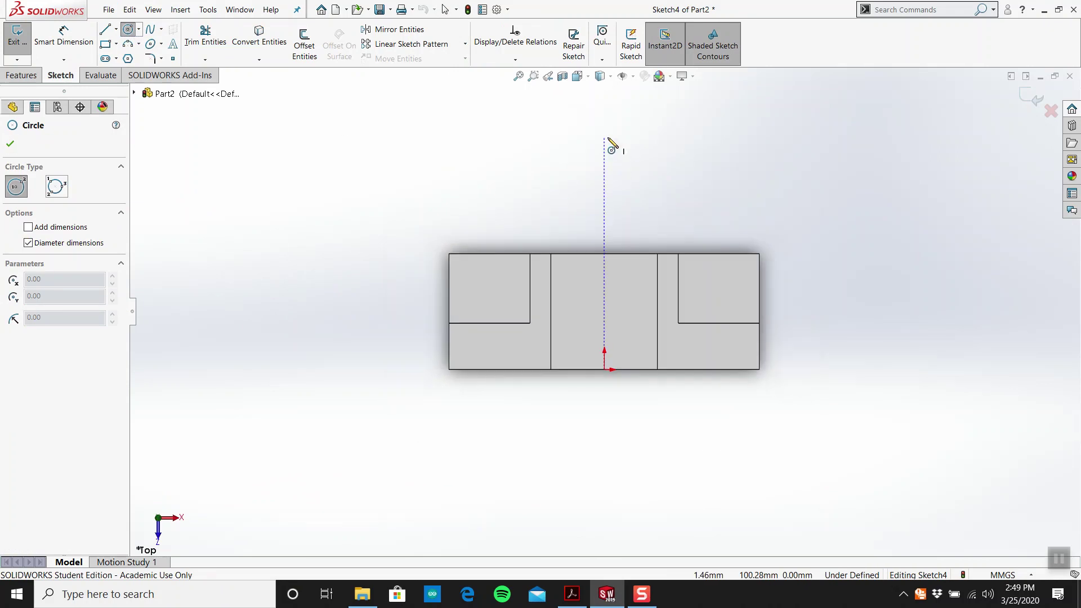
click(615, 270)
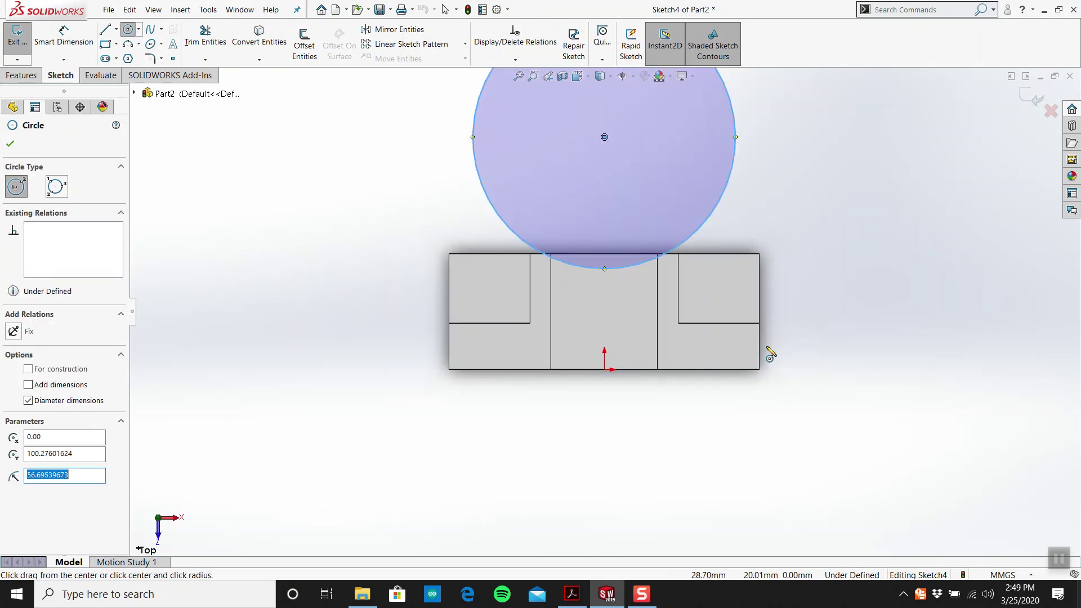
key(Escape)
Dimension the circle centre 77.2 above the part's bottom edge, checking the drawing.
right_drag(792, 397, 794, 323)
click(701, 370)
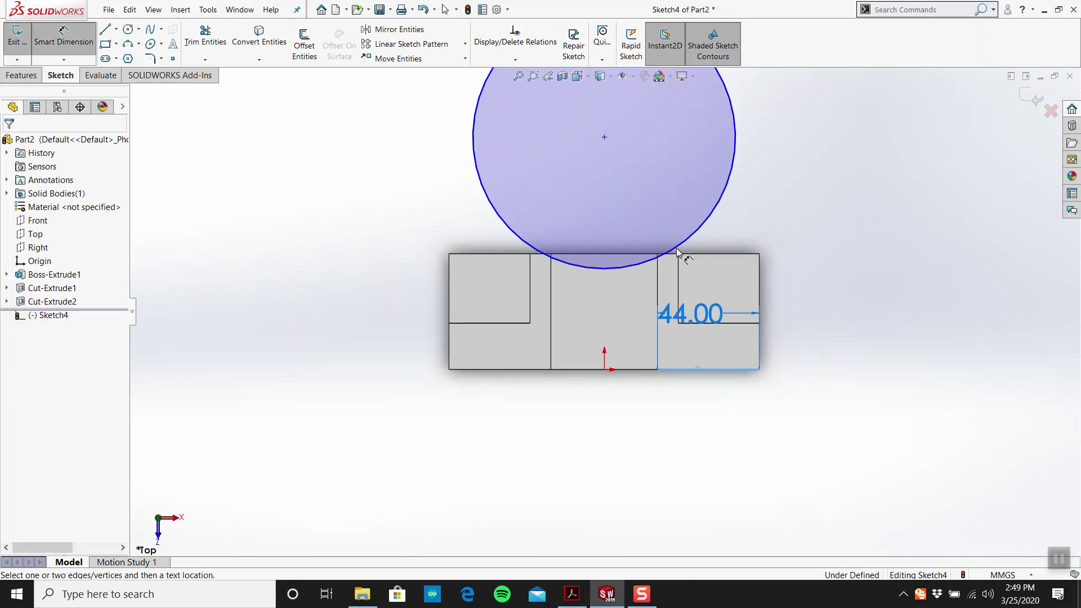
click(604, 138)
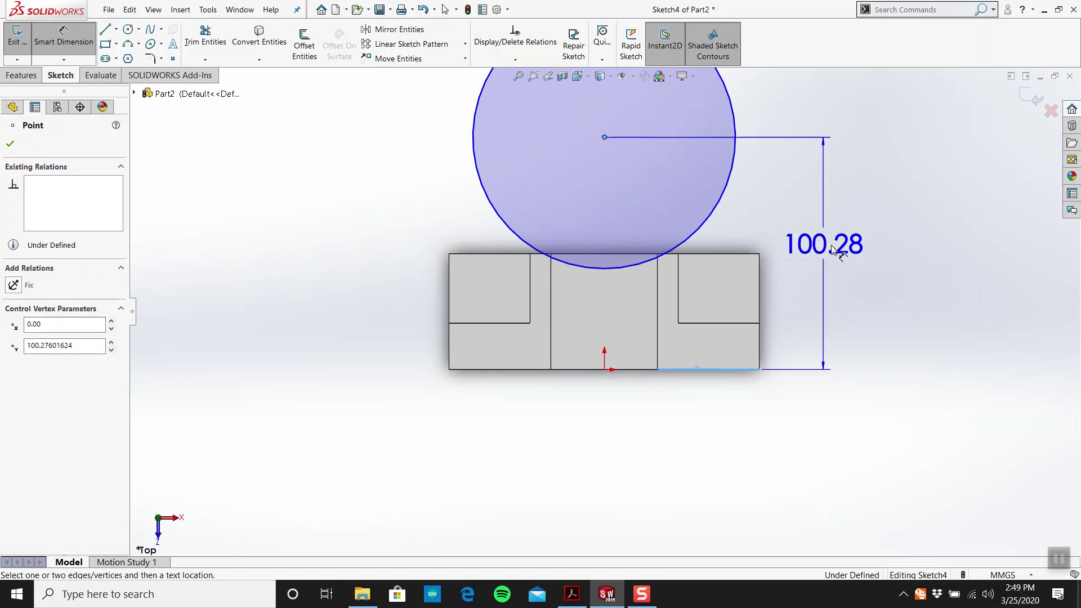
click(864, 249)
text(77.2)
key(Return)
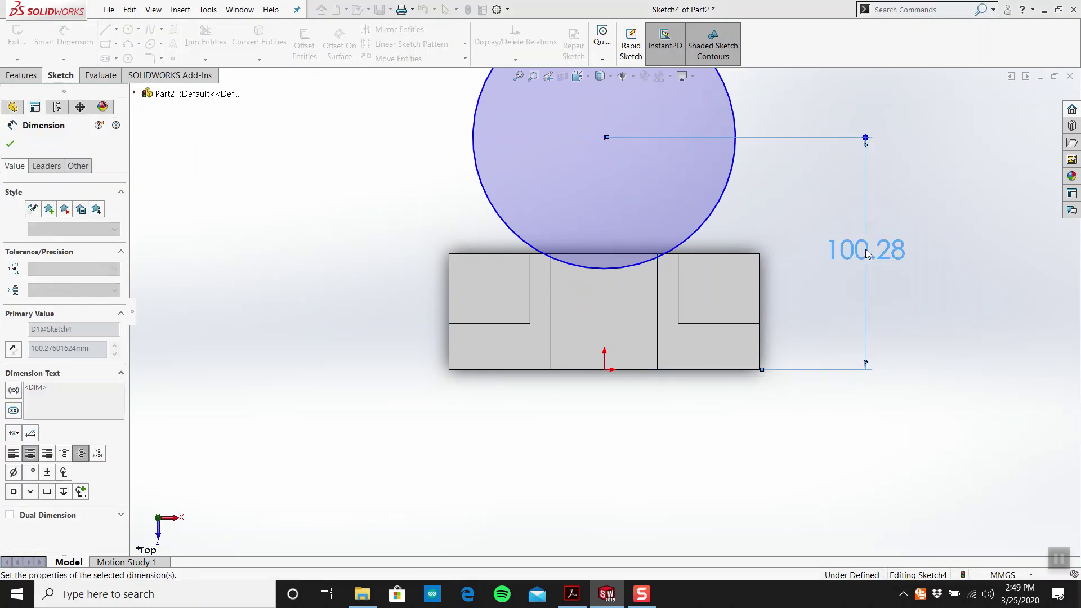
key(Escape)
click(572, 594)
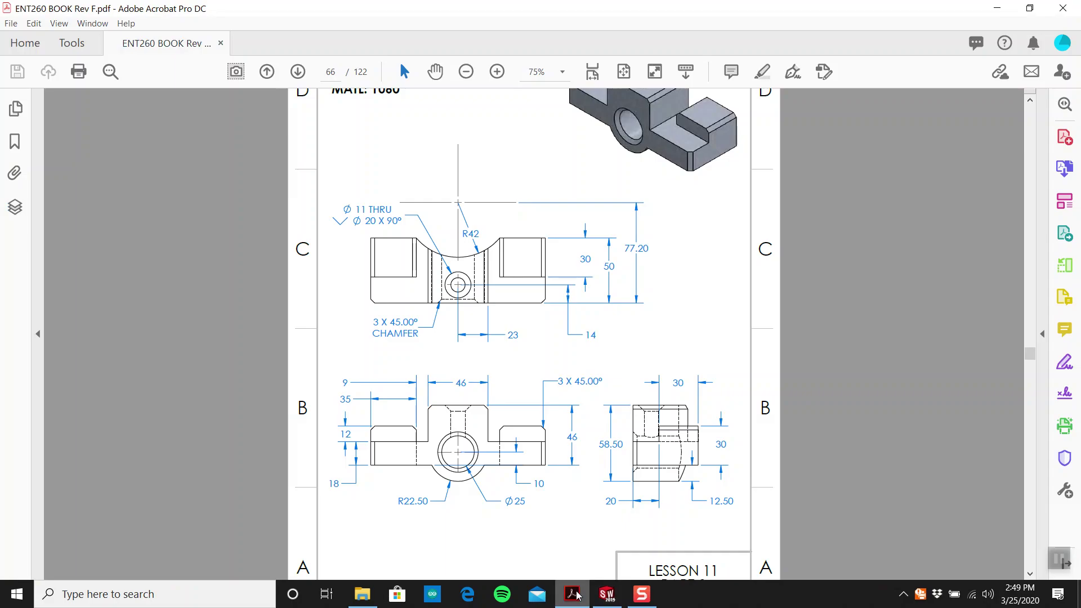
click(606, 594)
click(572, 594)
click(572, 594)
Give the circle an 84 diameter and align its centre vertically with the origin.
right_drag(274, 352, 284, 144)
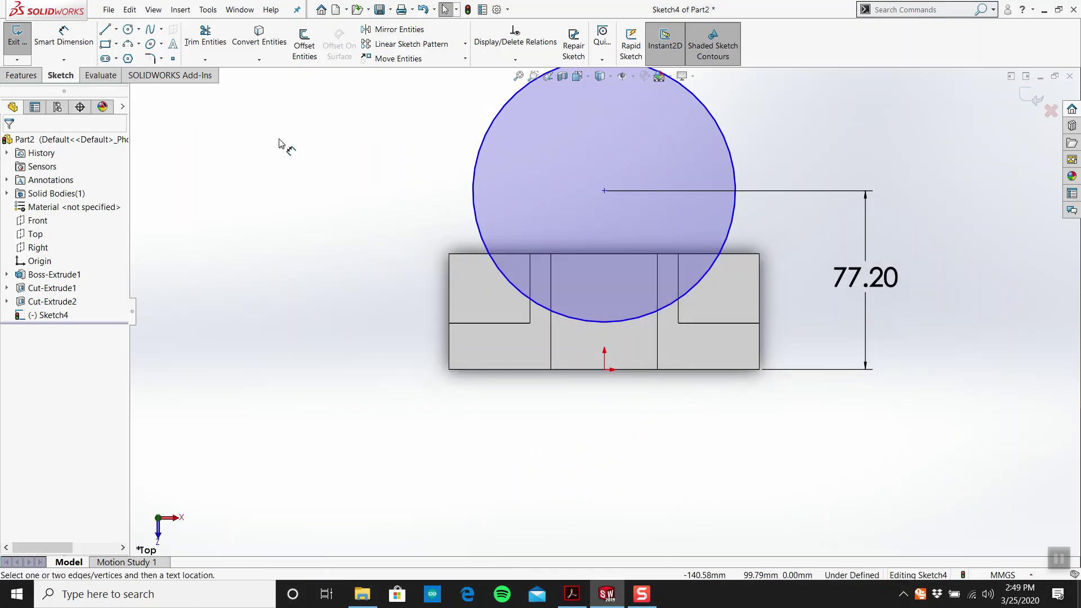
click(488, 128)
click(437, 113)
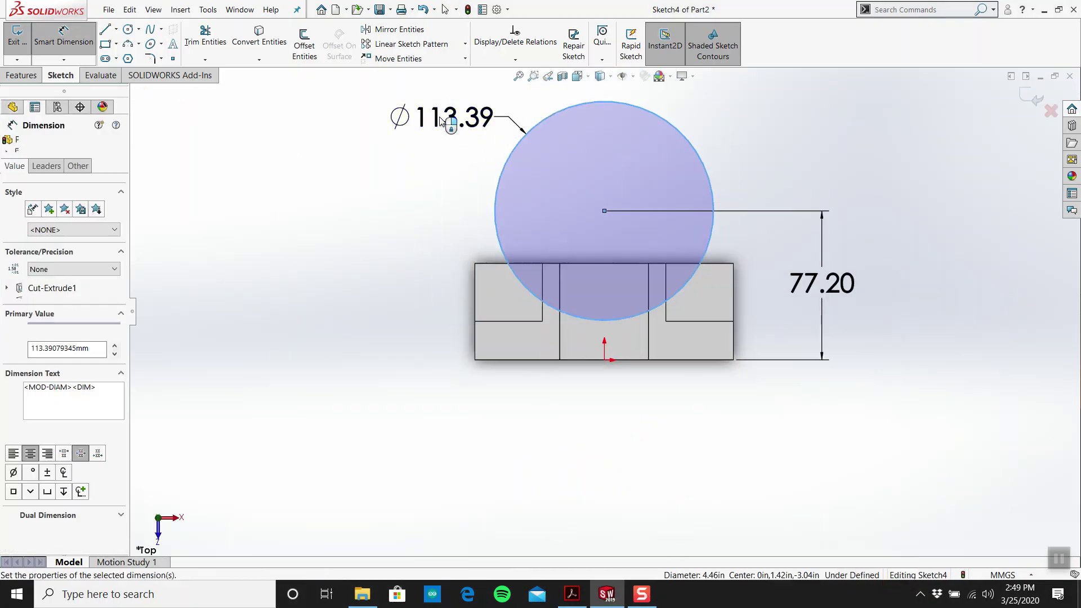
text(84)
key(Return)
key(Escape)
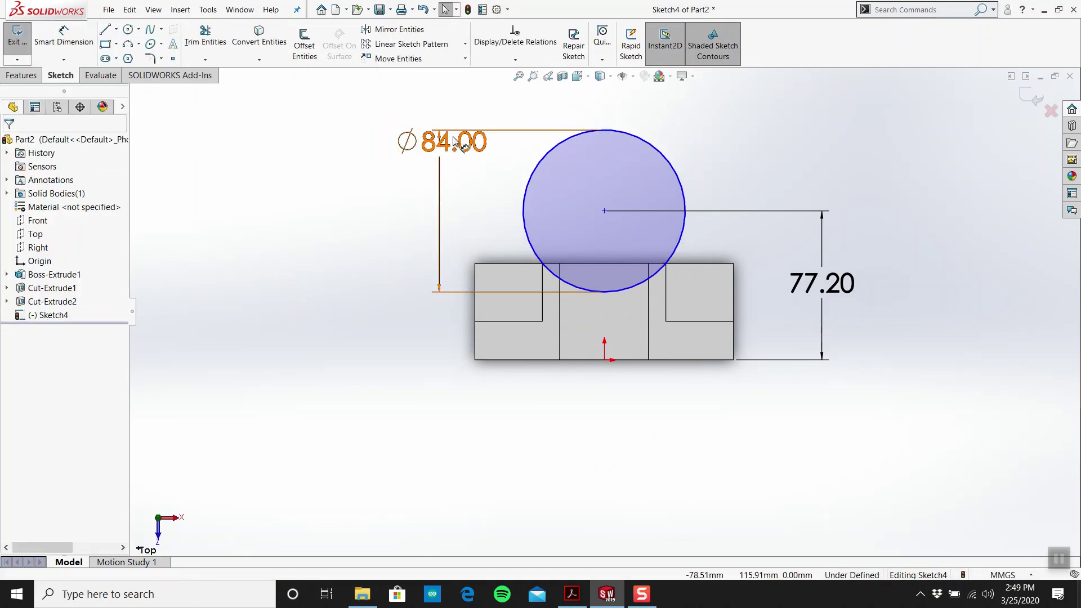
drag(605, 212, 647, 214)
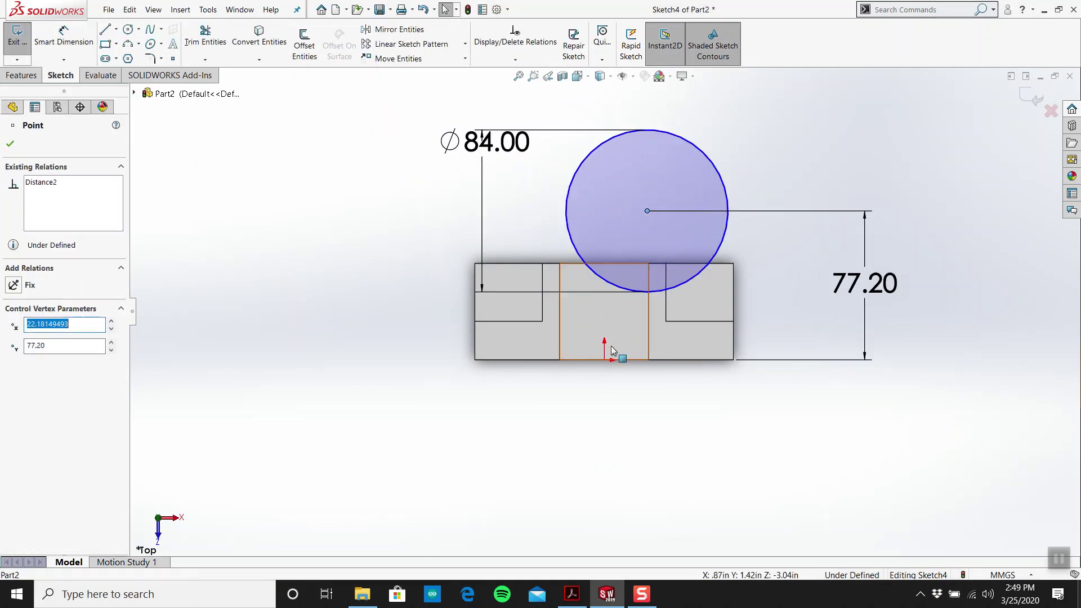
ctrl+click(605, 361)
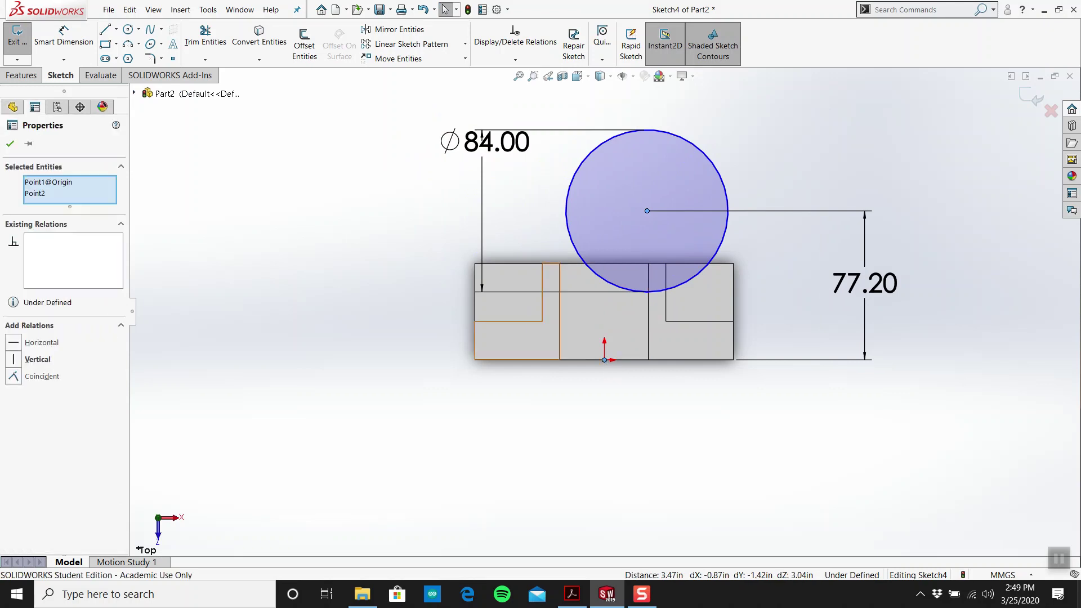
click(26, 358)
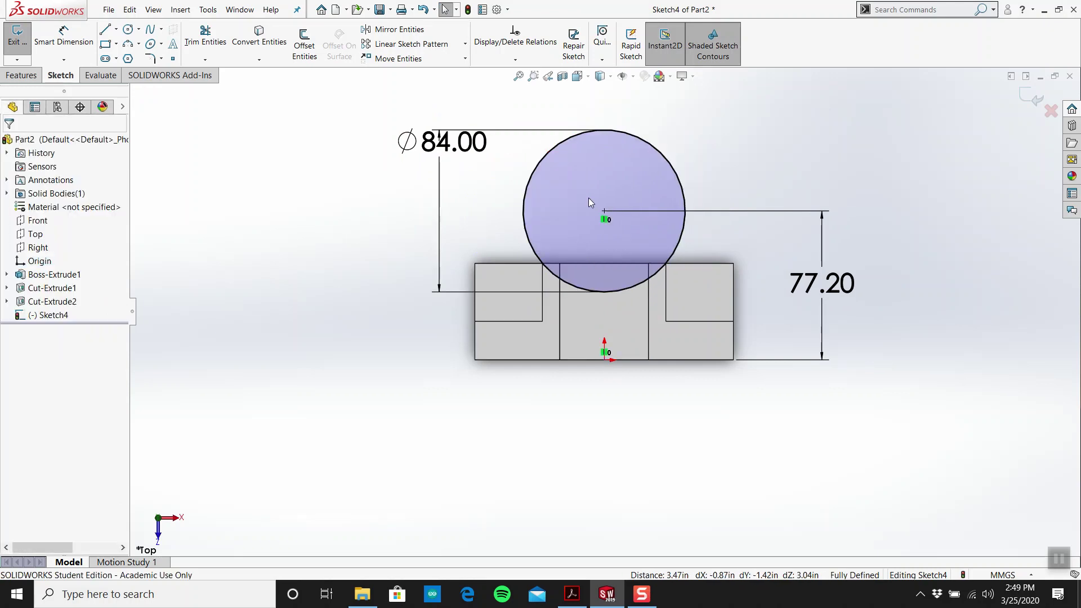
key(Escape)
Extrude-cut the Ø84 circle Through All to scoop the curved recess, then orbit to check.
click(1036, 95)
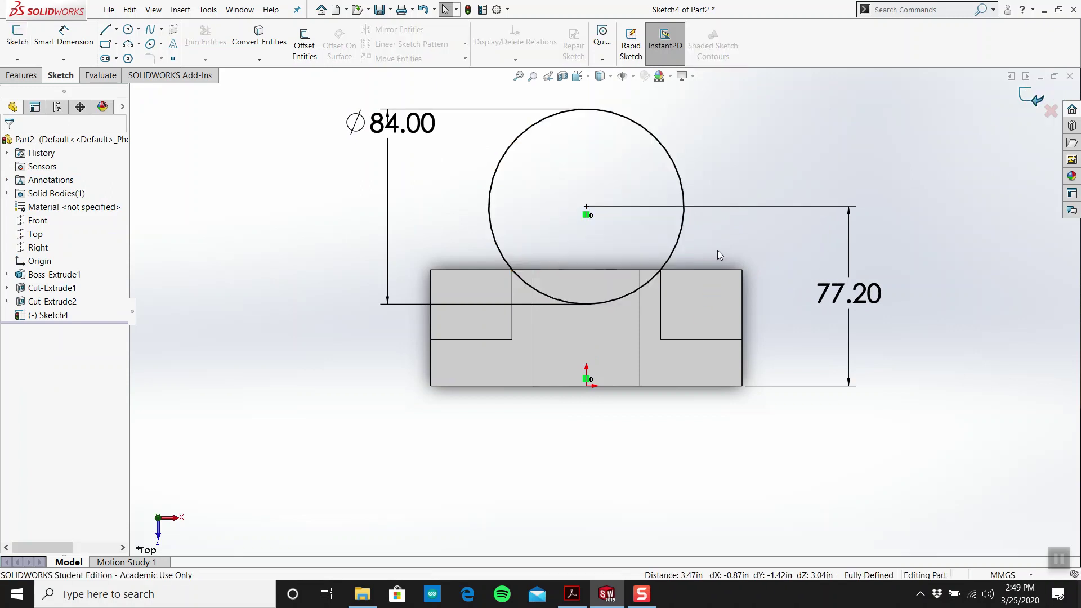
mouse_move(716, 255)
middle_down()
mouse_move(661, 111)
mouse_move(651, 154)
mouse_move(637, 145)
middle_up()
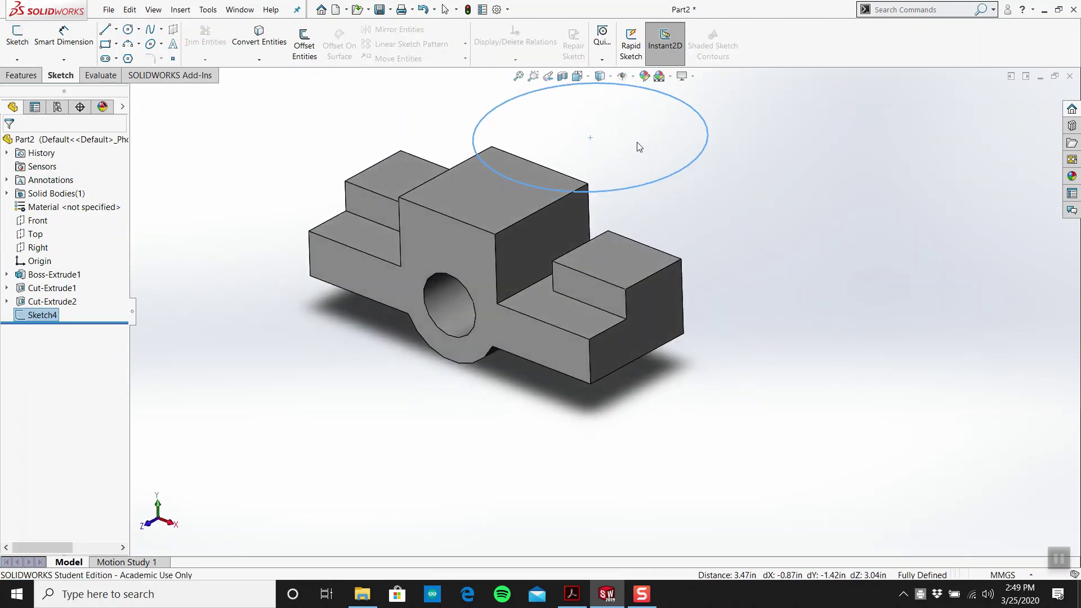
click(21, 76)
click(191, 34)
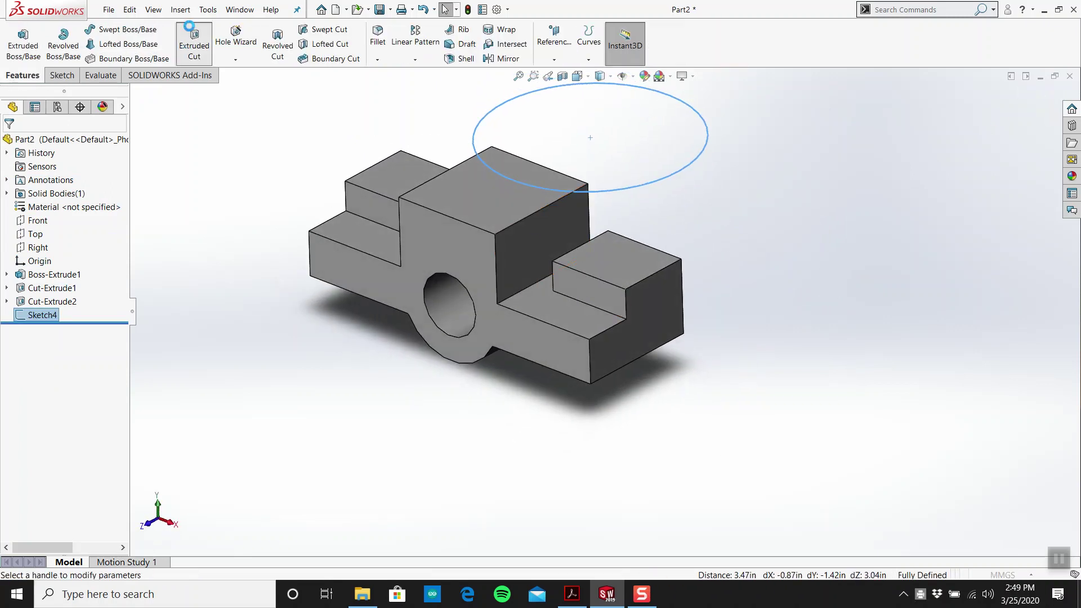
click(60, 223)
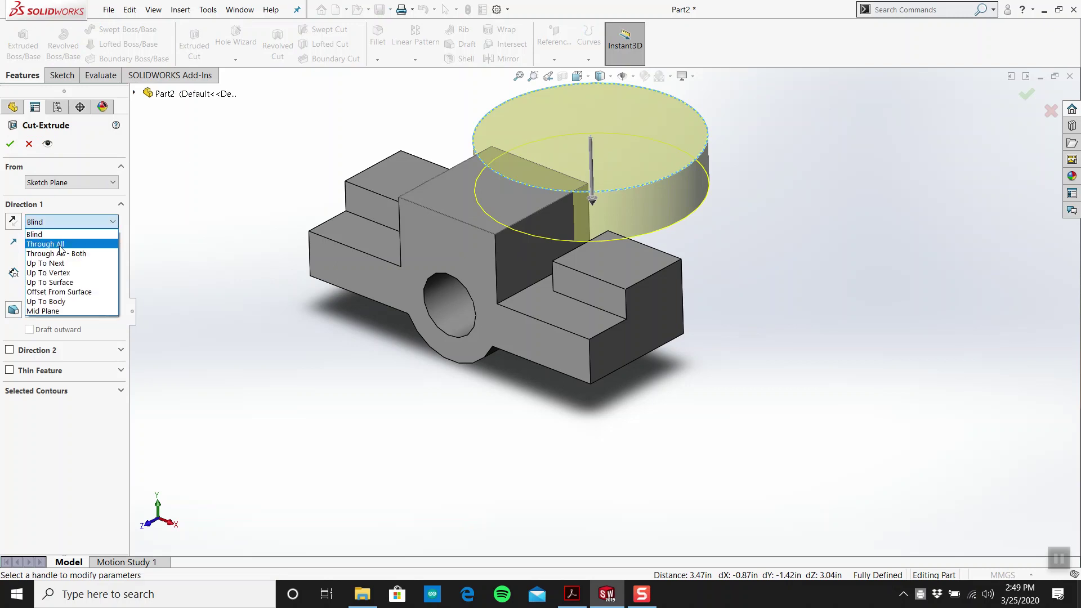
click(60, 244)
click(10, 143)
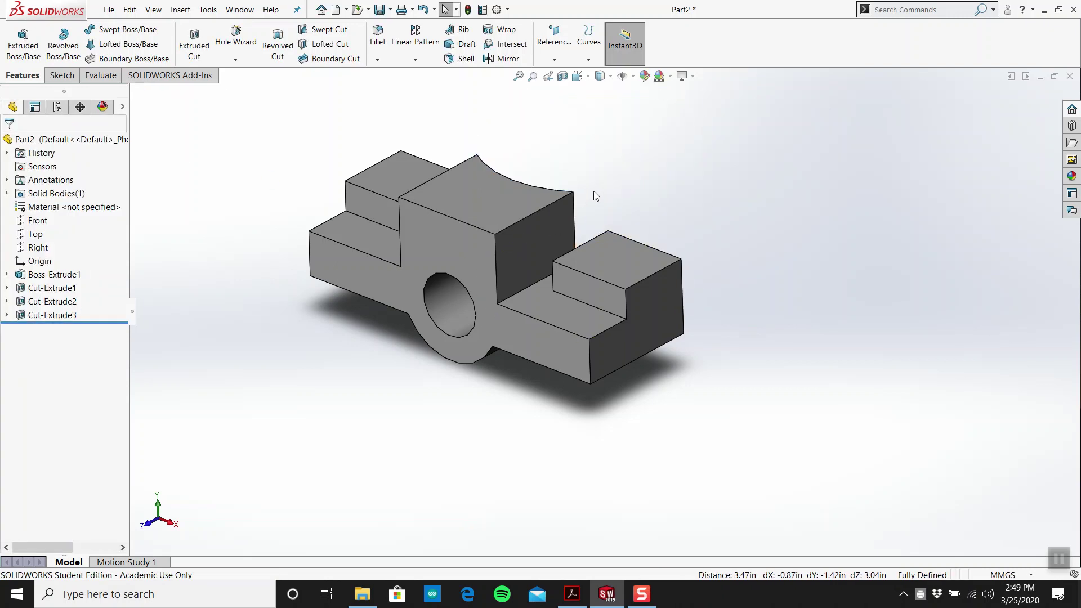
middle_drag(593, 191, 661, 159)
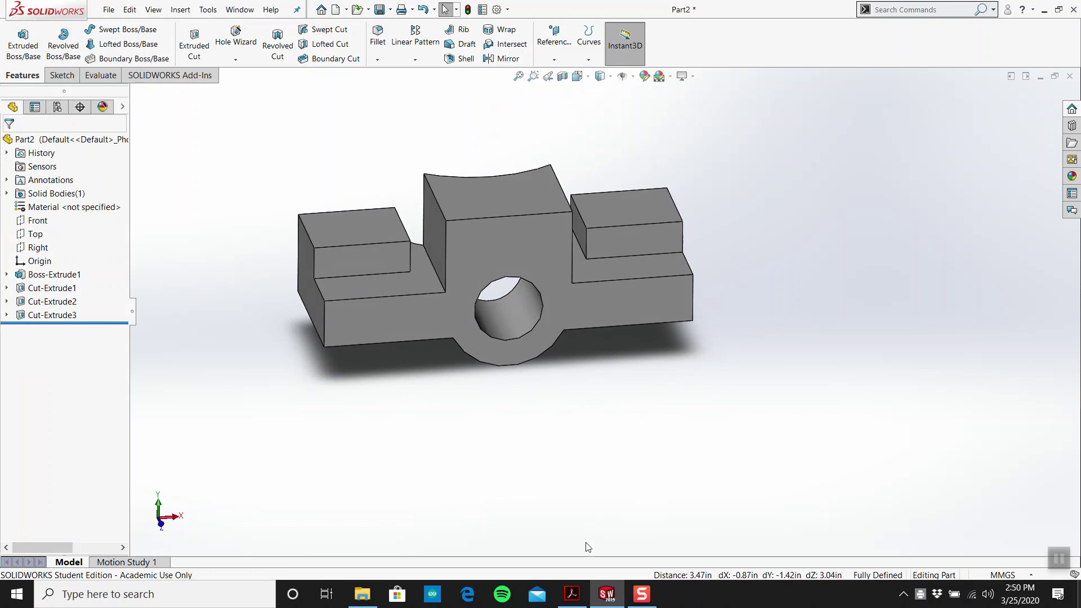
click(572, 594)
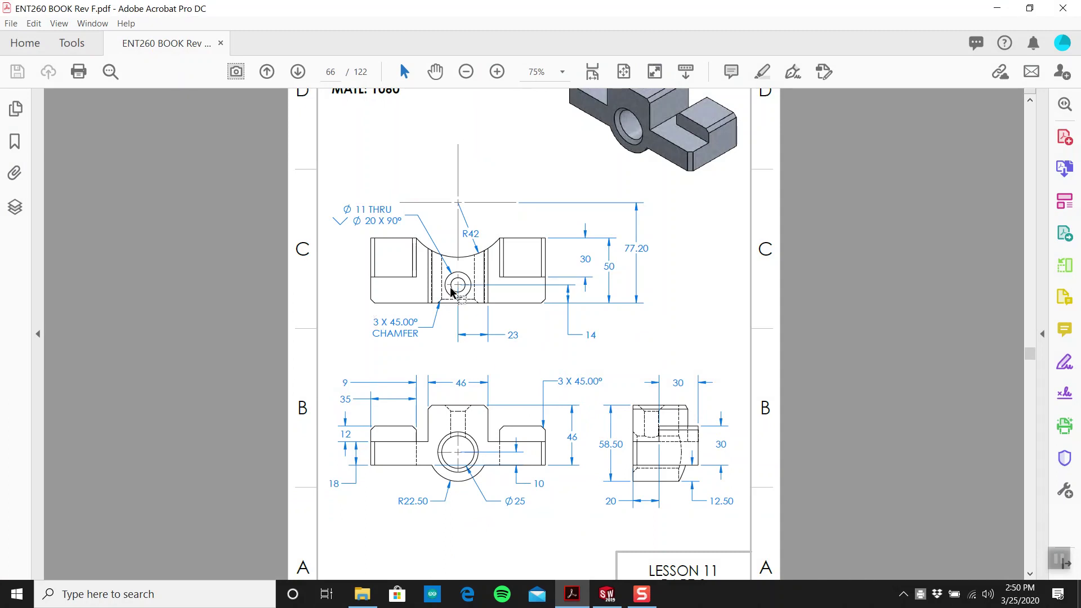
scroll(470, 293, up, 1)
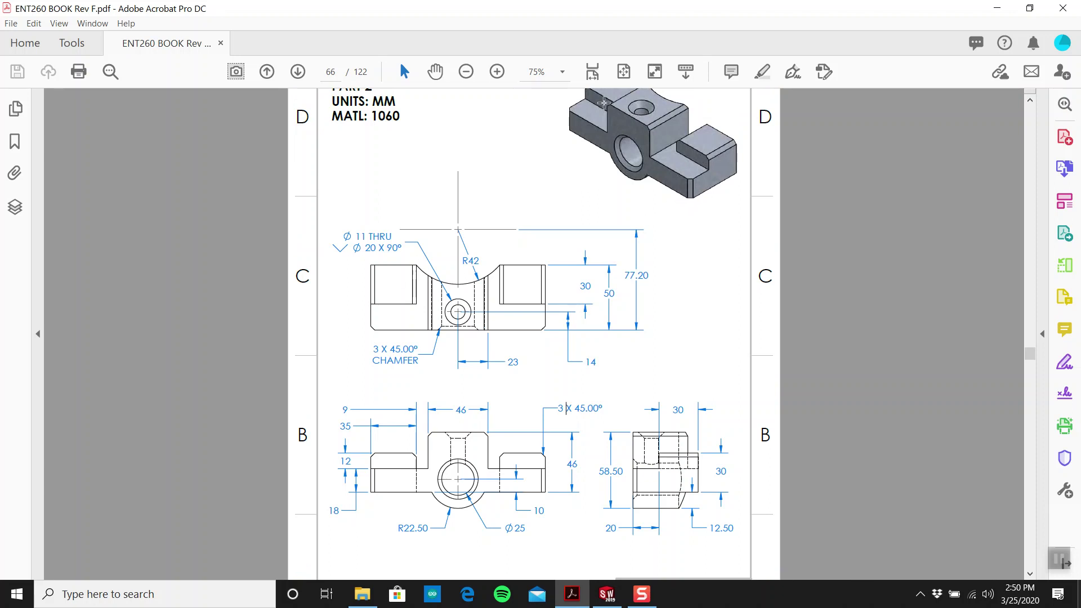
scroll(611, 156, up, 1)
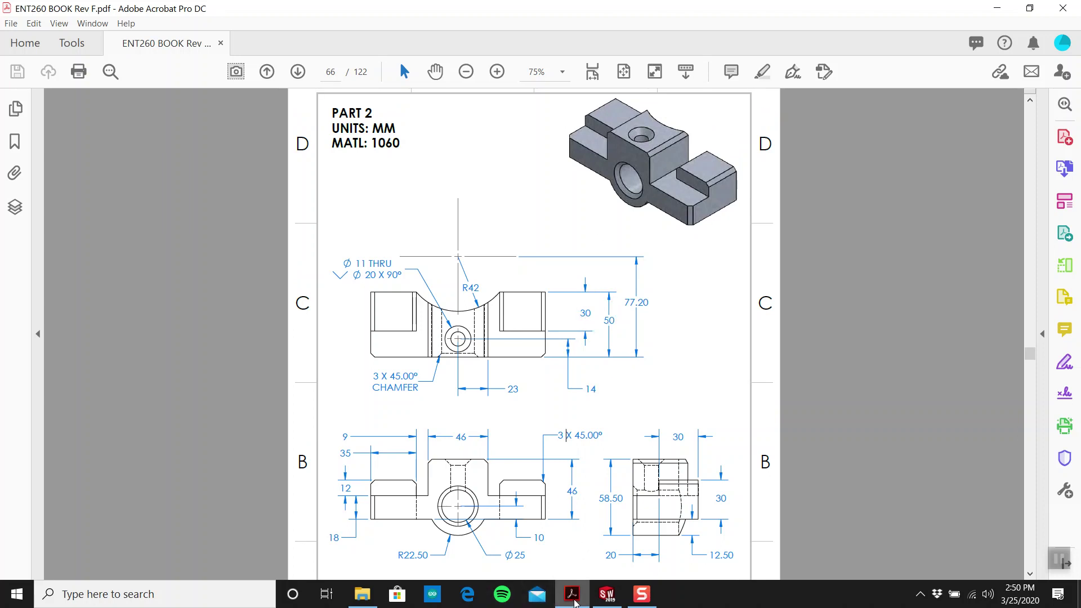
click(607, 594)
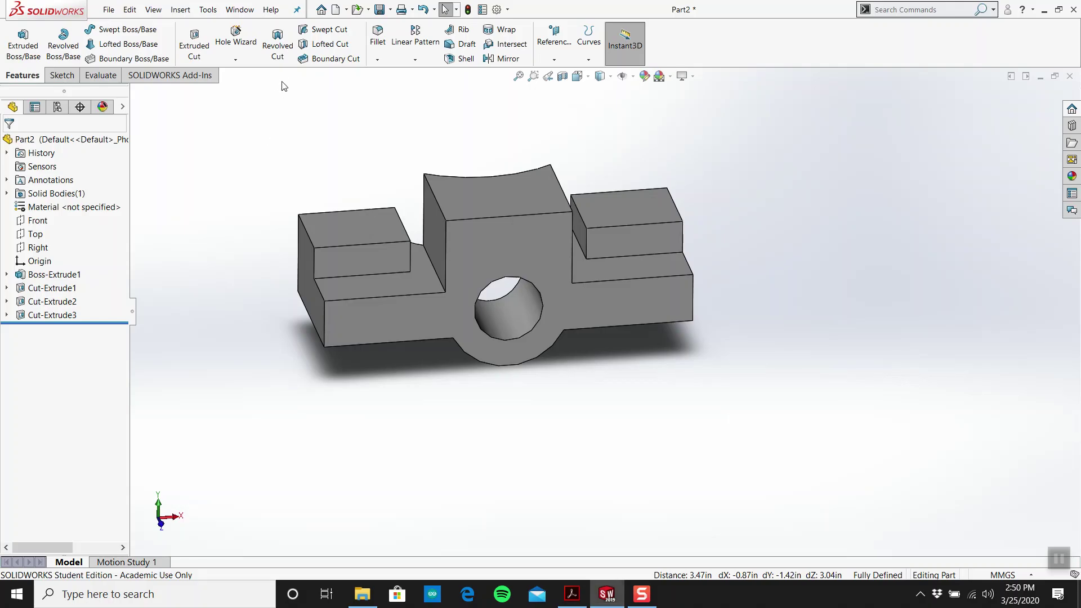
Start a Chamfer feature with a 3 mm distance.
click(572, 594)
click(607, 594)
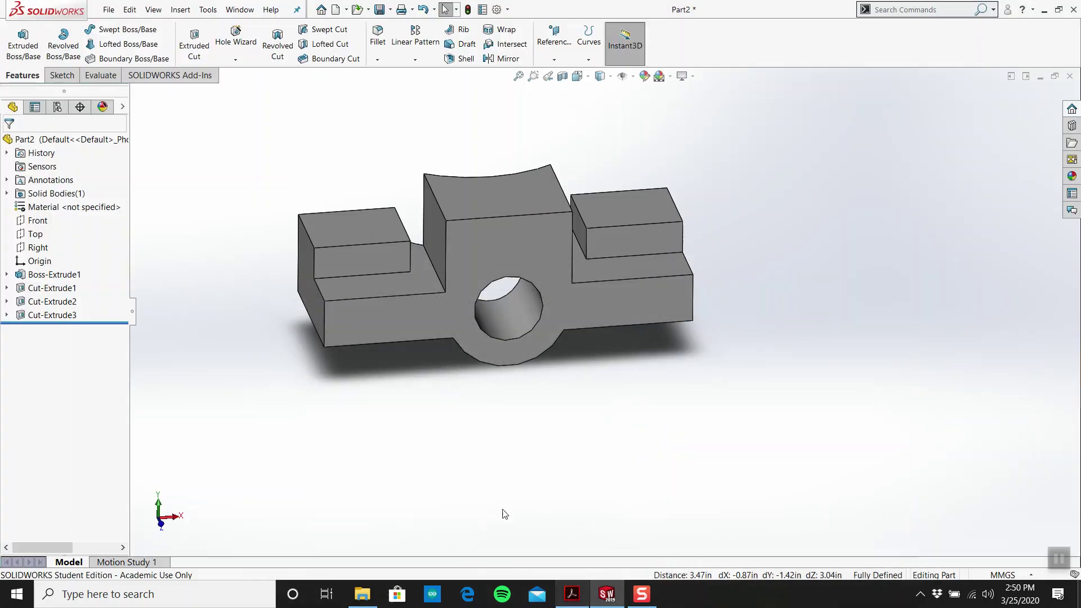
click(377, 60)
click(390, 89)
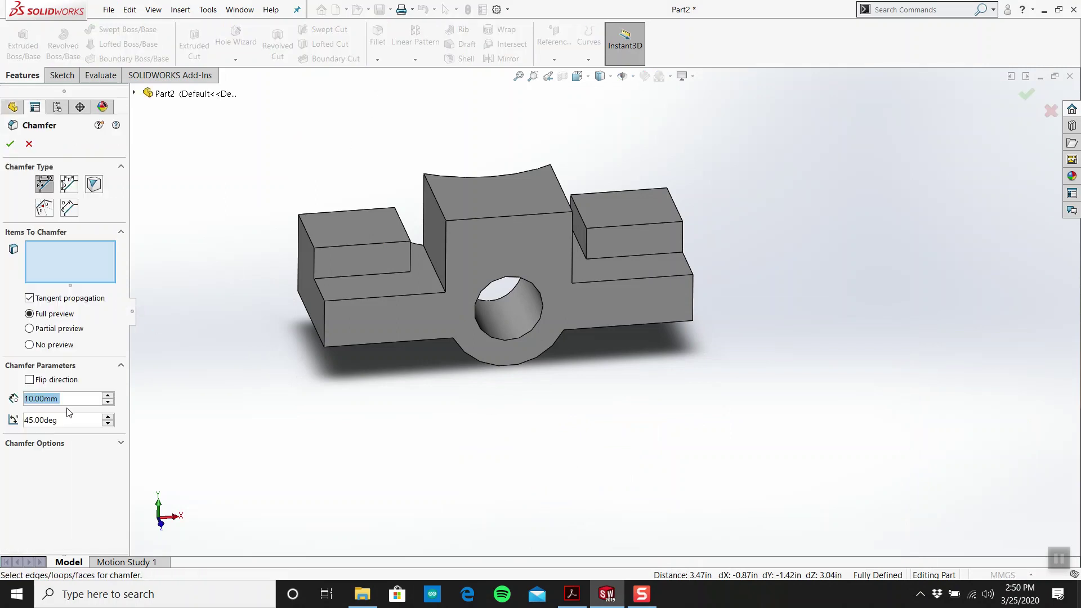
text(3)
key(Return)
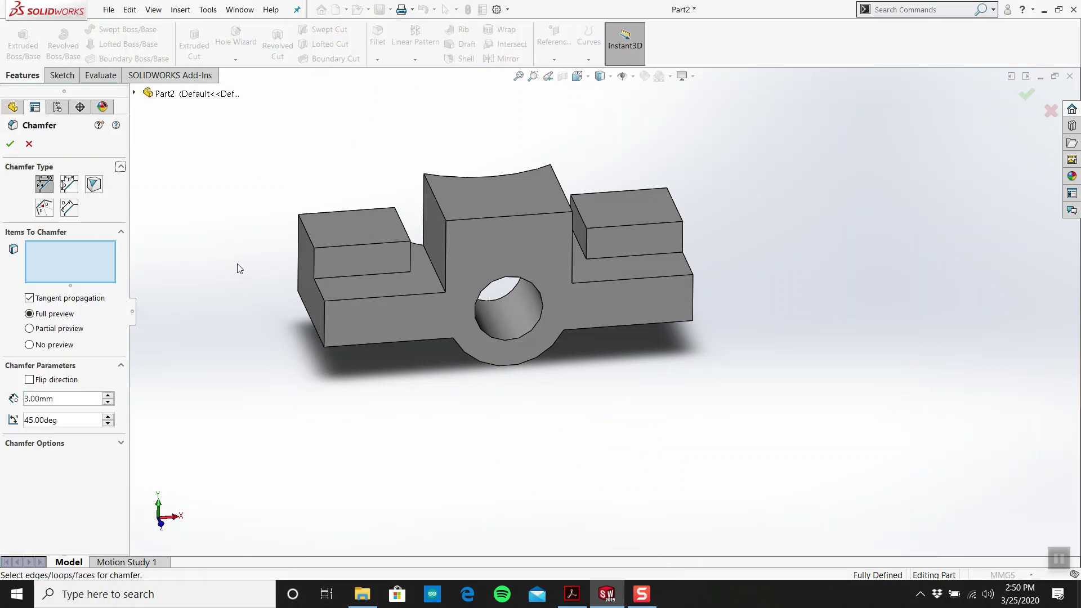
Select the eight vertical corner edges of the wings, middle block and base for chamfering.
click(300, 234)
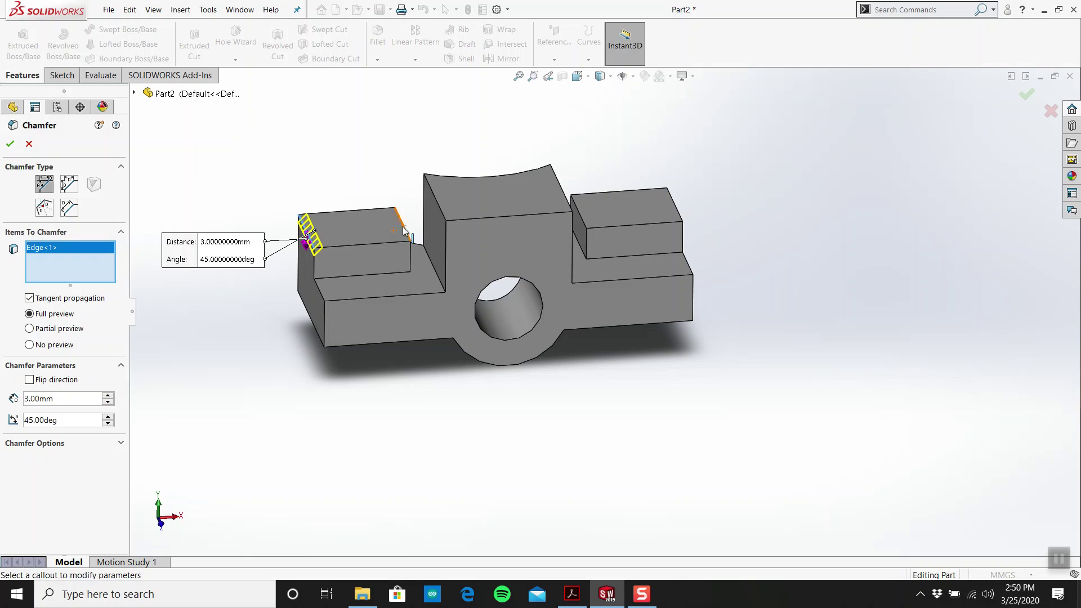
click(404, 231)
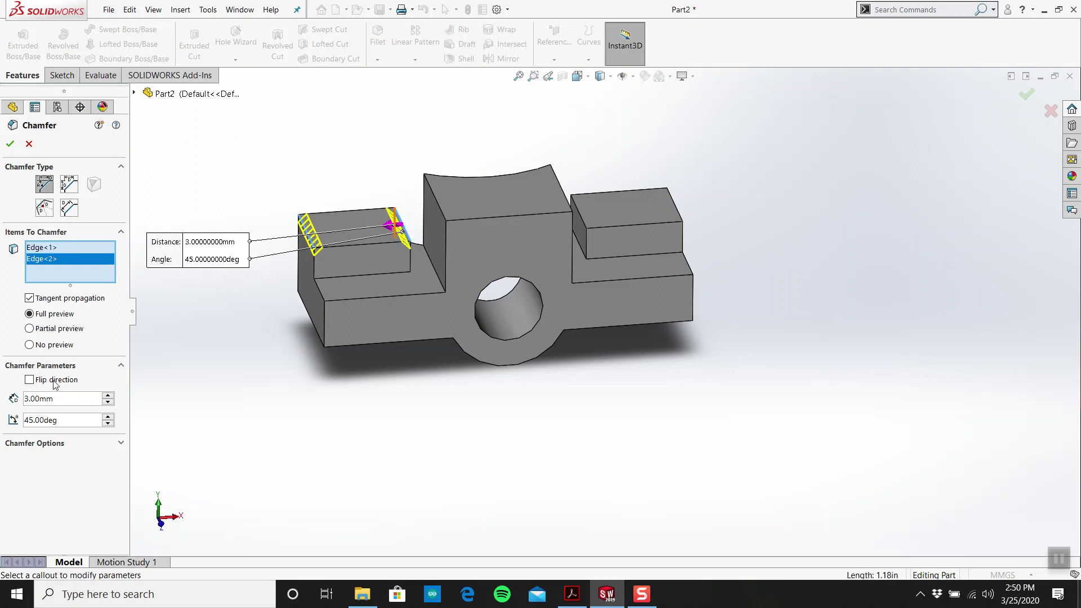
click(438, 206)
click(565, 194)
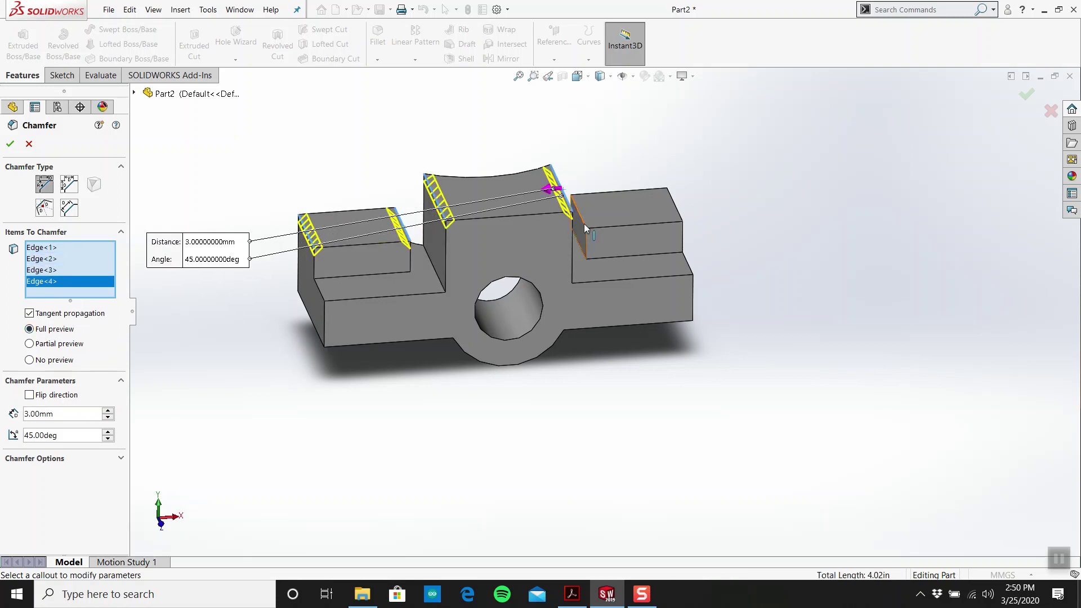
click(581, 220)
click(678, 208)
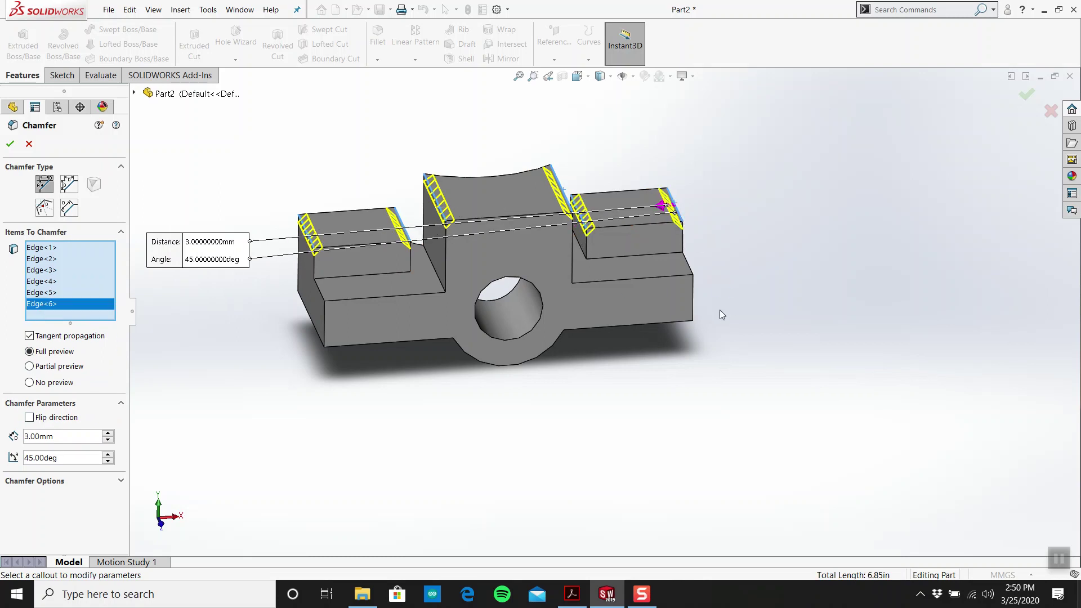
click(692, 288)
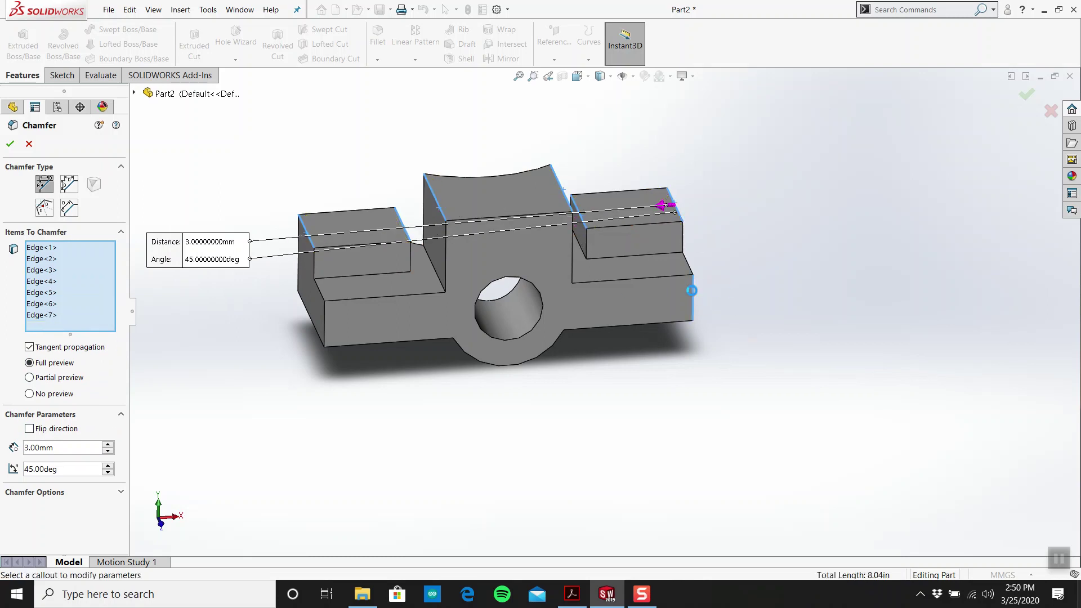
click(326, 316)
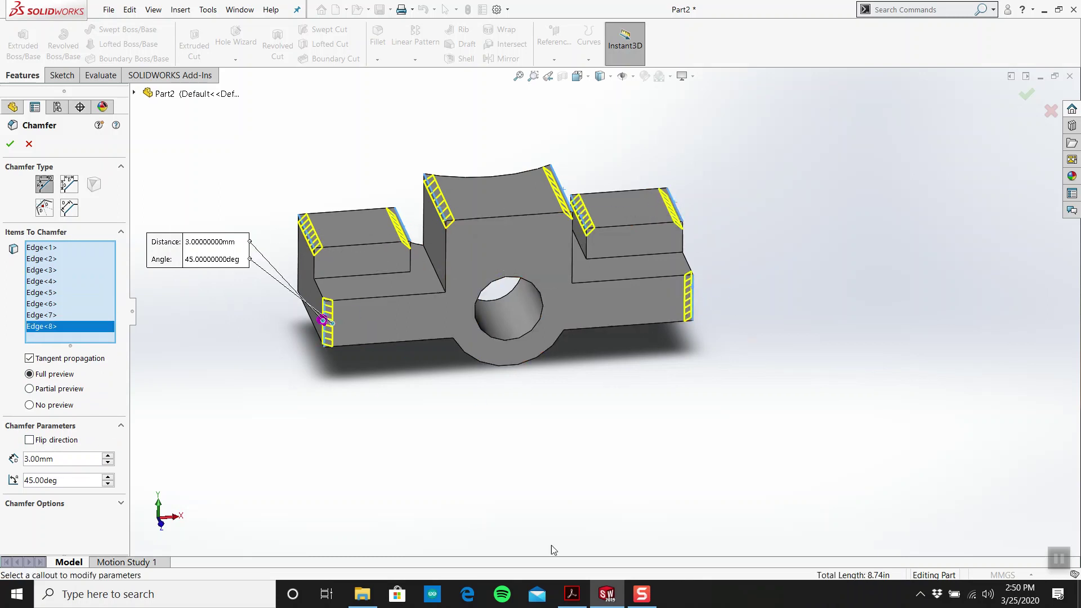
Add the hole's rim to the chamfer after checking the drawing's chamfer callouts.
click(570, 594)
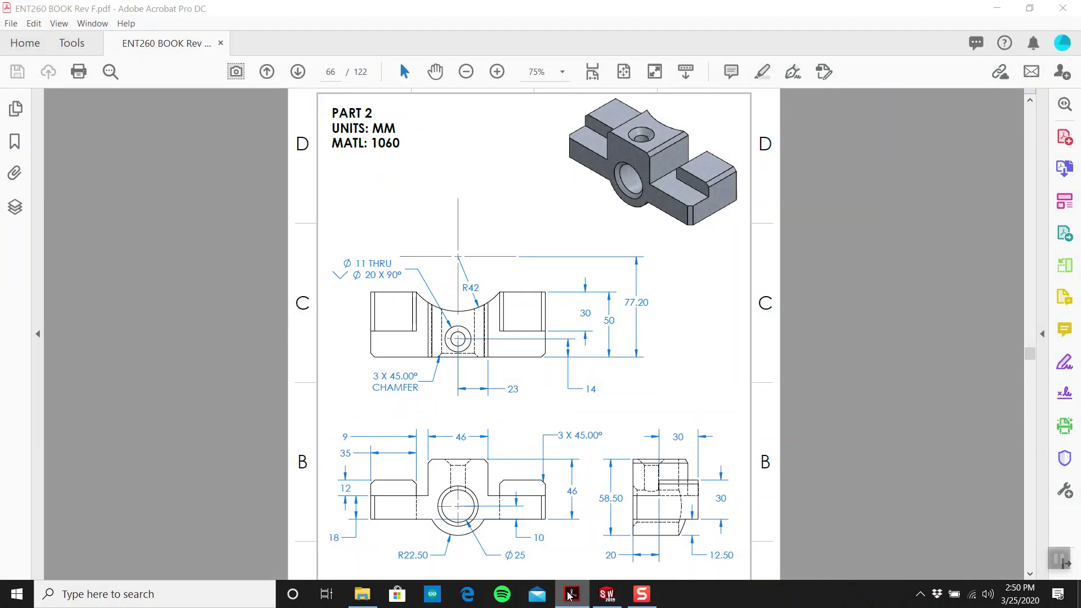
click(571, 594)
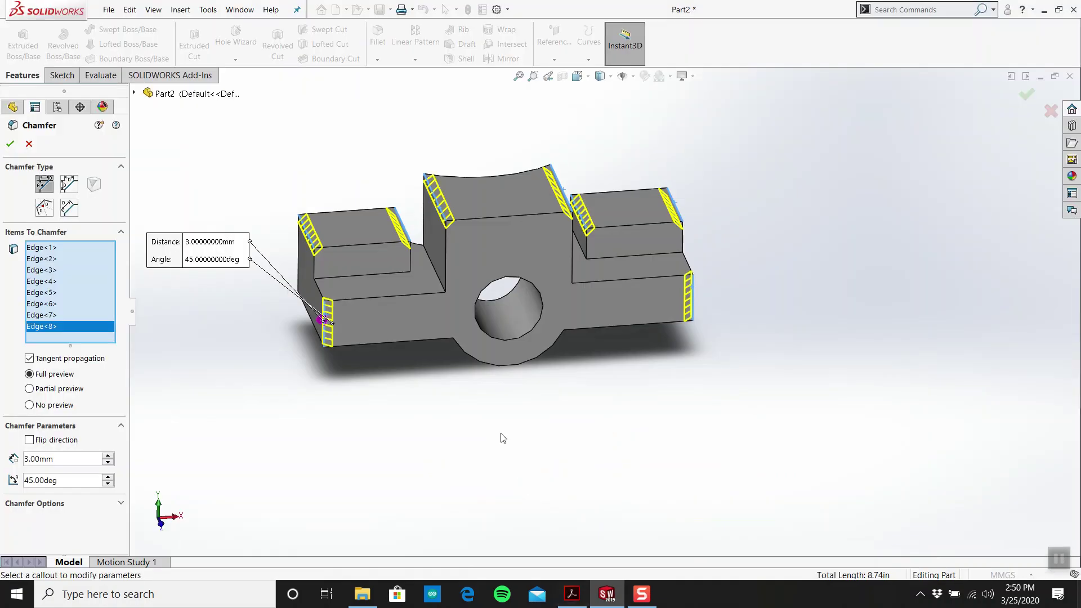
click(522, 338)
click(572, 592)
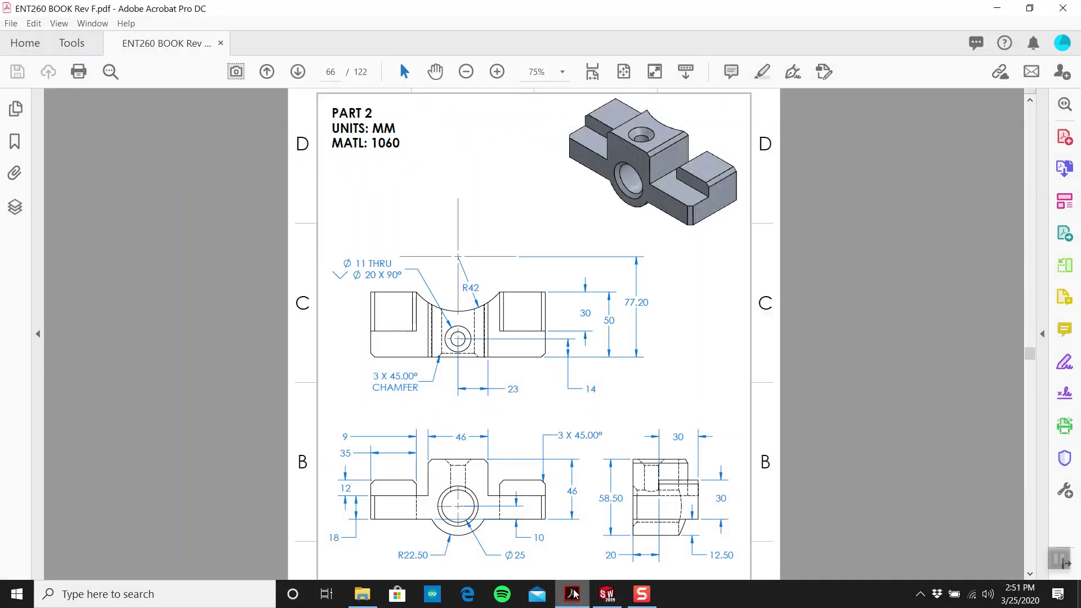
Zoom in and out on the drawing's front view to read the 3 X 45.00° chamfer callouts.
scroll(451, 337, down, 2)
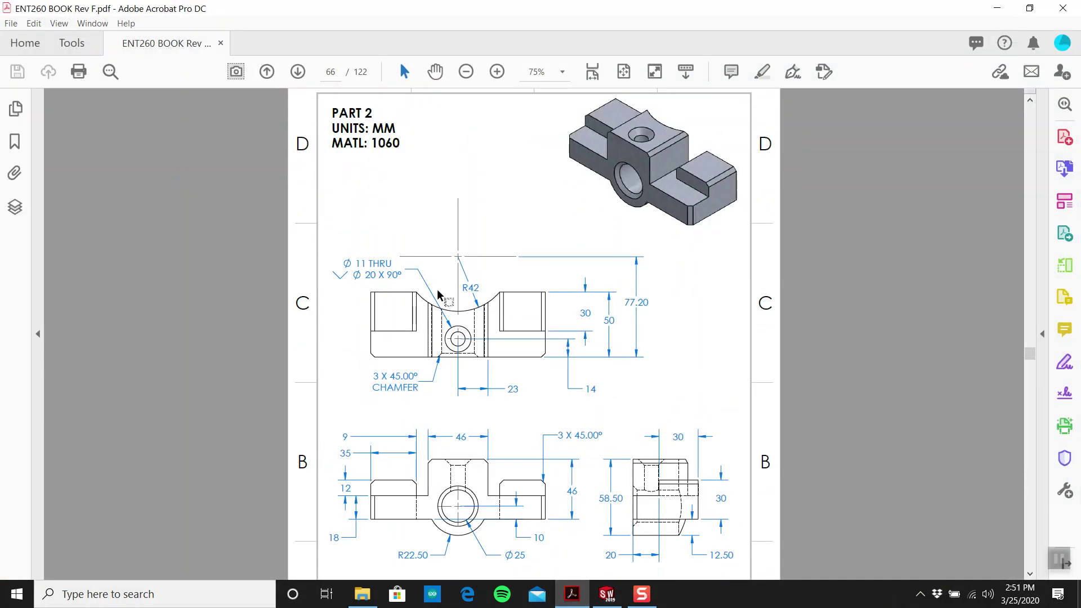
ctrl+scroll(442, 304, up, 4)
ctrl+scroll(229, 423, up, 2)
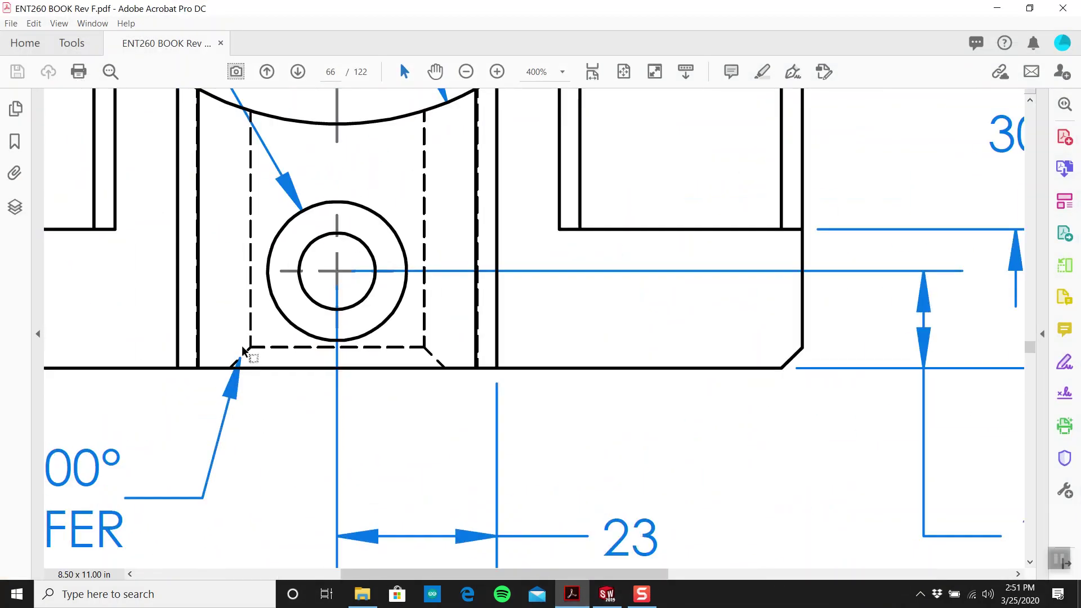
ctrl+scroll(422, 133, down, 6)
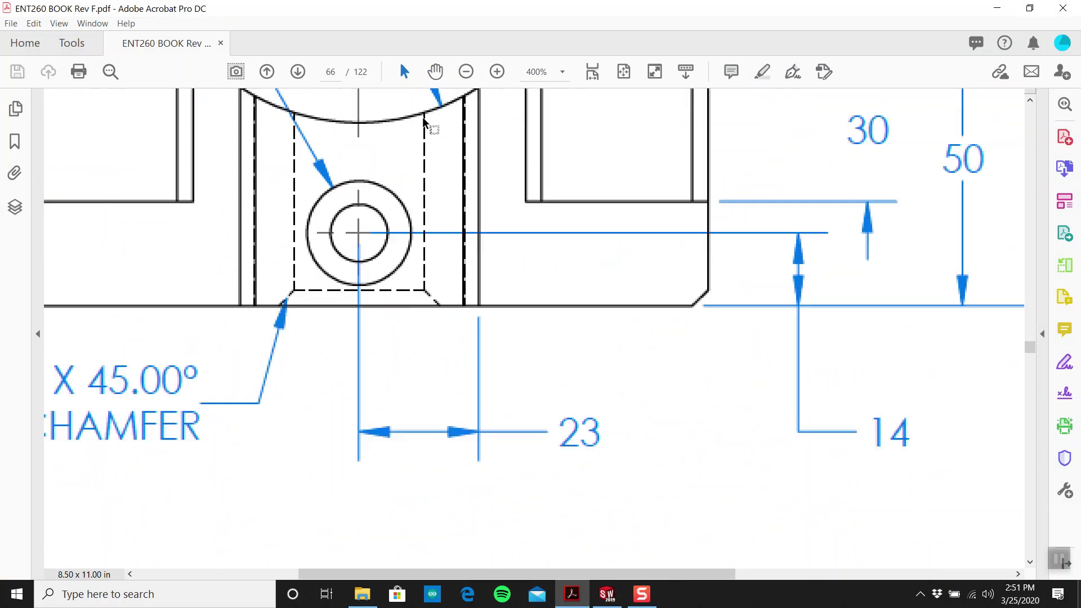
ctrl+scroll(423, 133, up, 1)
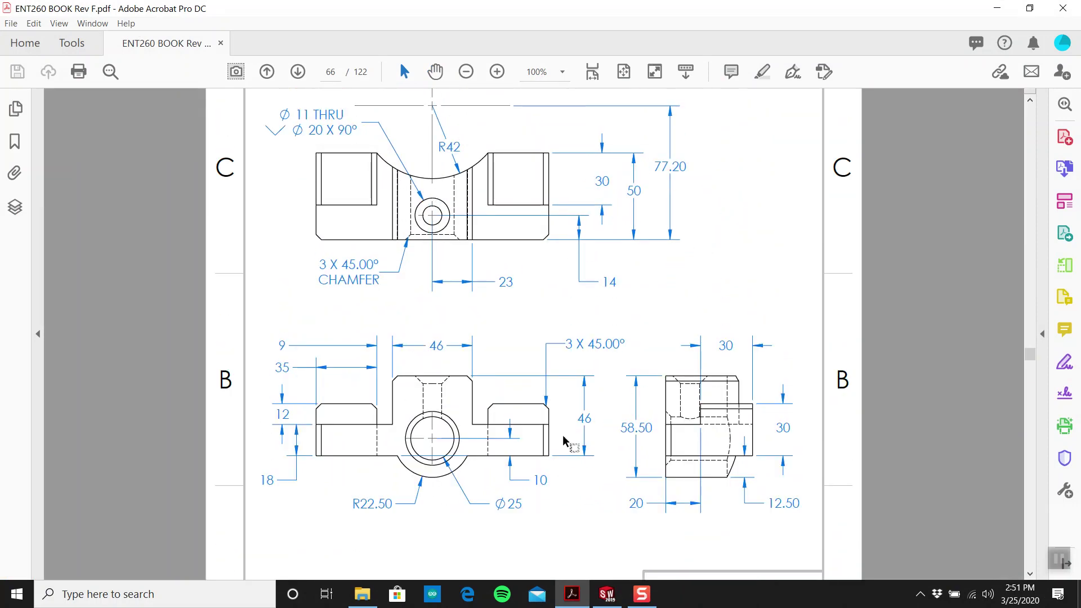
scroll(492, 418, up, 1)
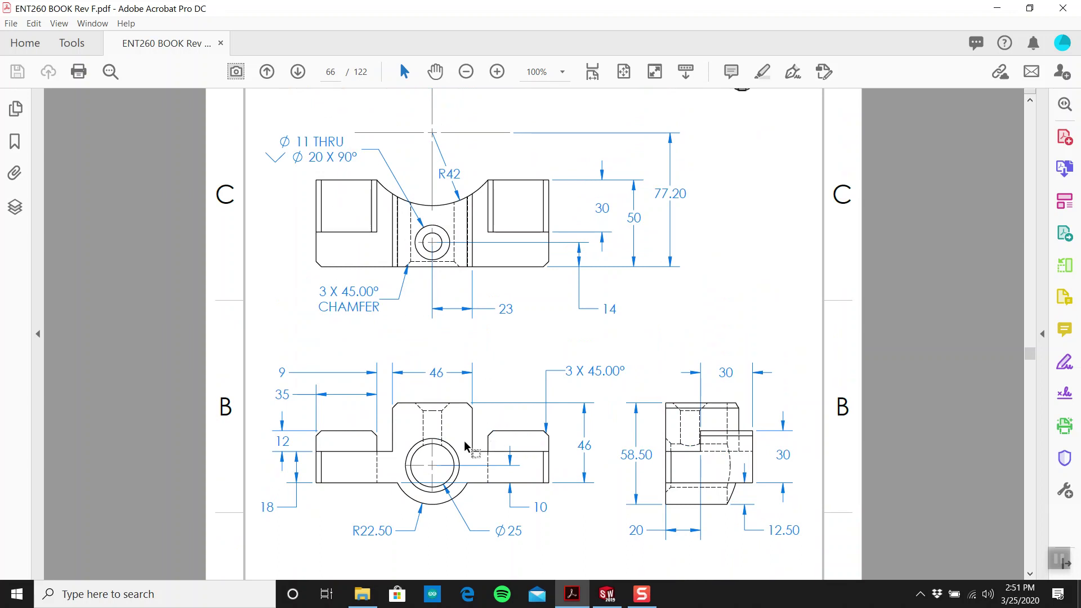
Apply the 3 mm Chamfer1 and select the curved top face for a new hole.
click(607, 594)
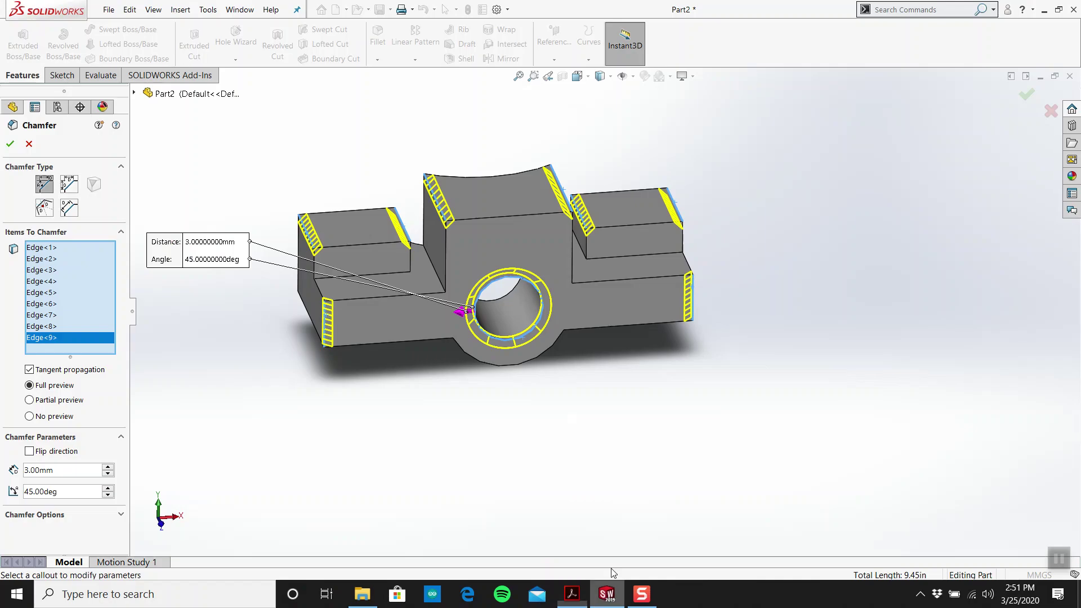
click(10, 144)
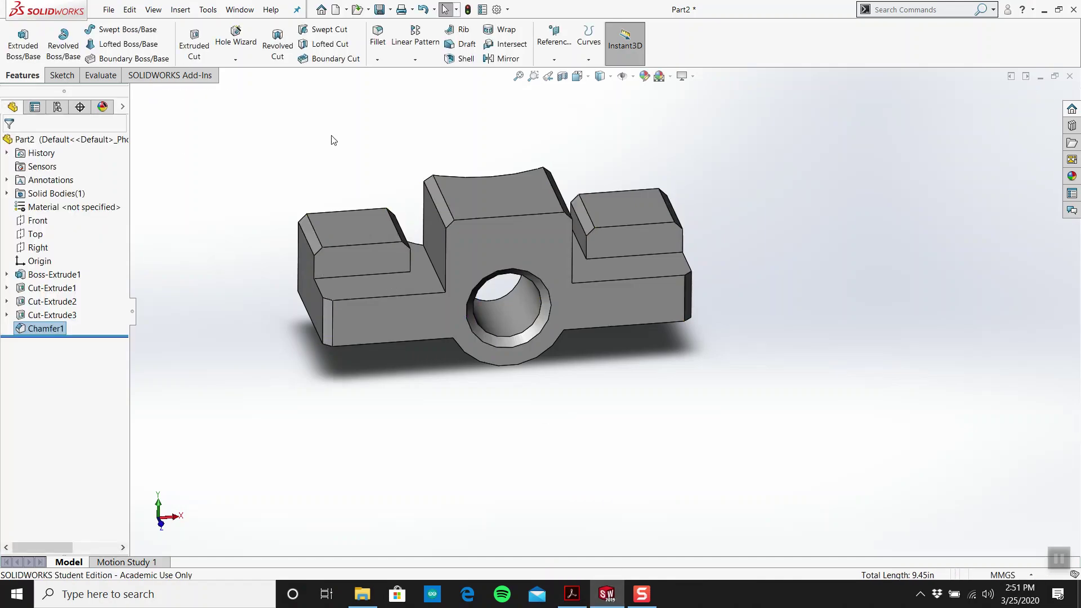
middle_drag(424, 232, 377, 213)
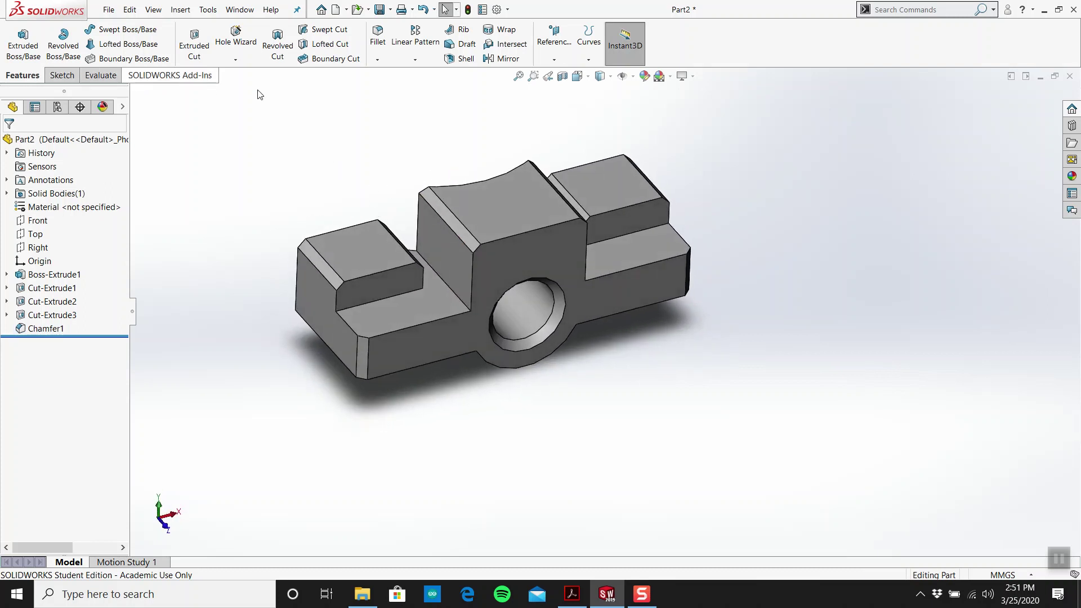
click(507, 197)
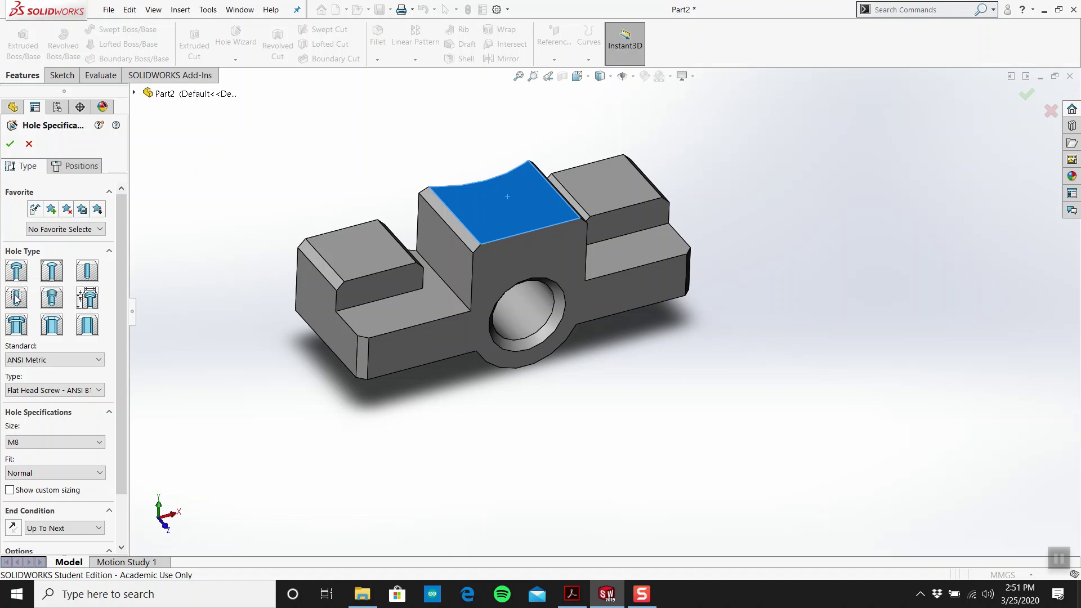
Choose the Countersink hole type, dismiss the ANSI Metric warning, and check hole sizes on the drawing.
click(60, 273)
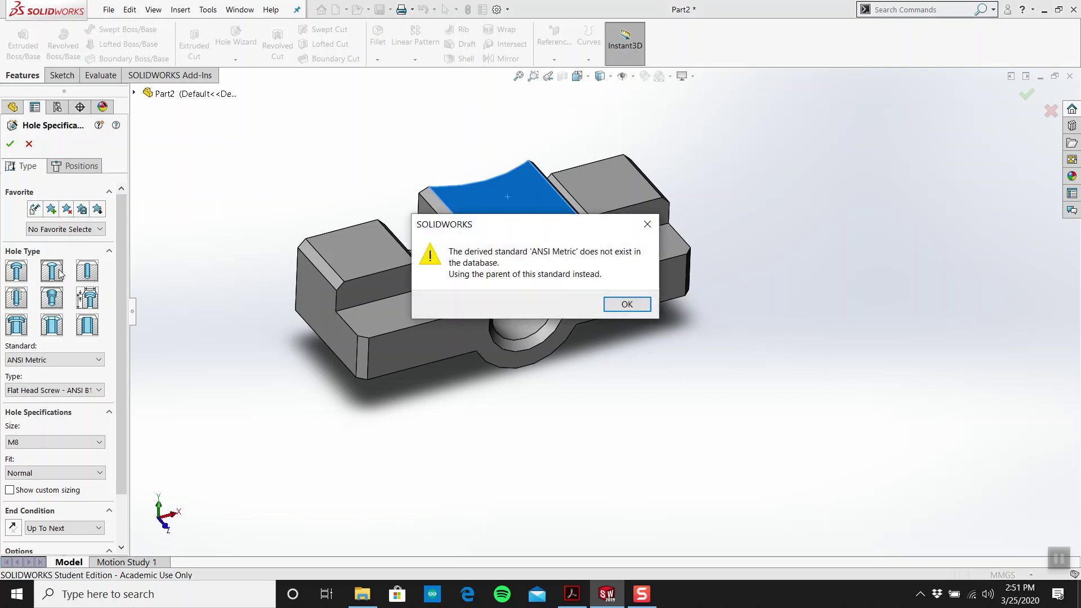
click(627, 304)
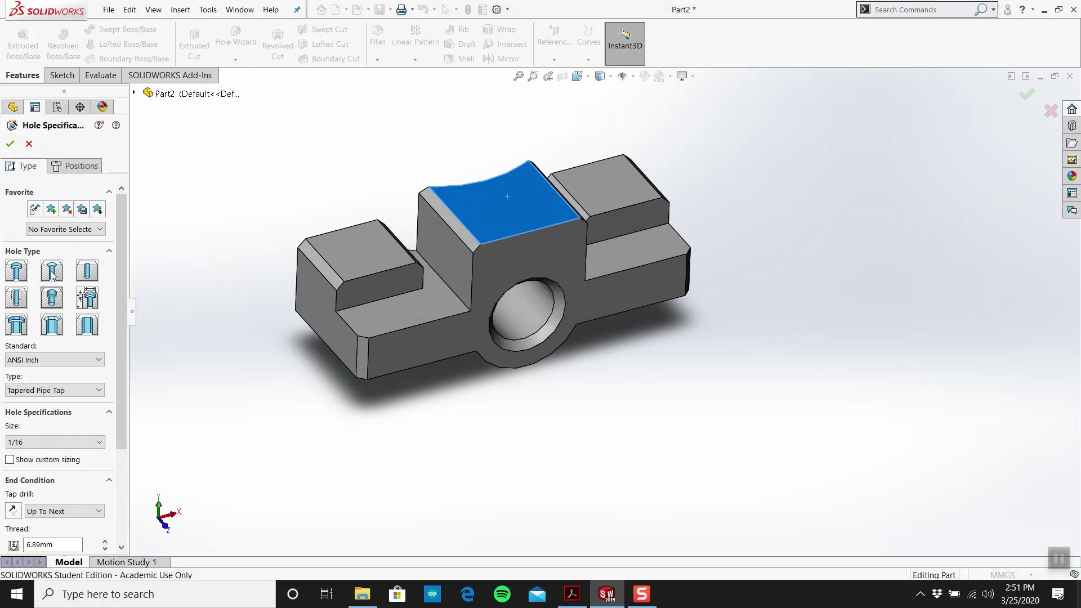
drag(120, 322, 120, 361)
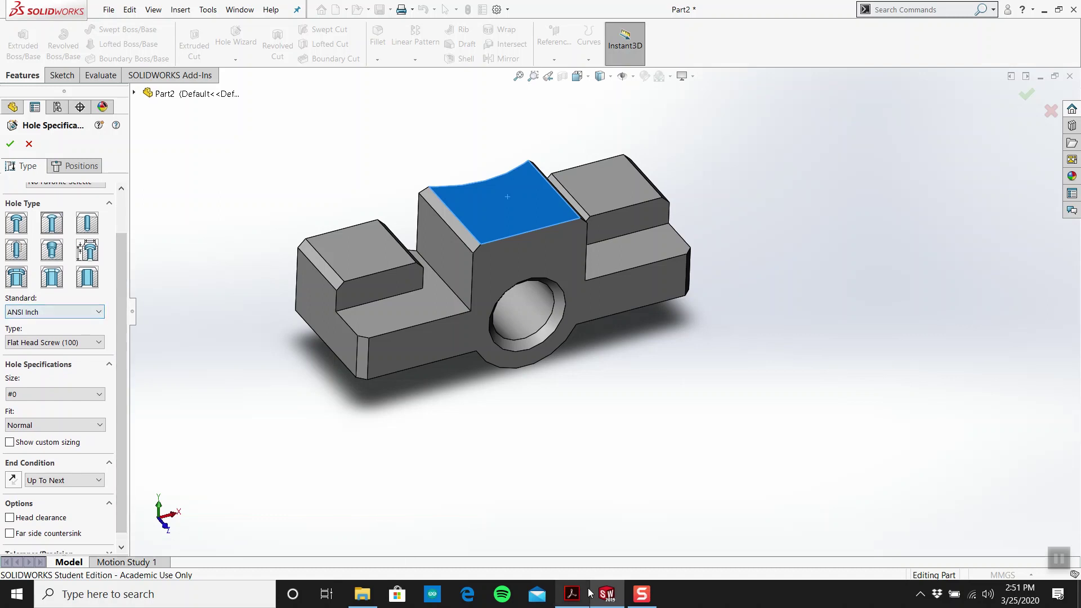
click(572, 594)
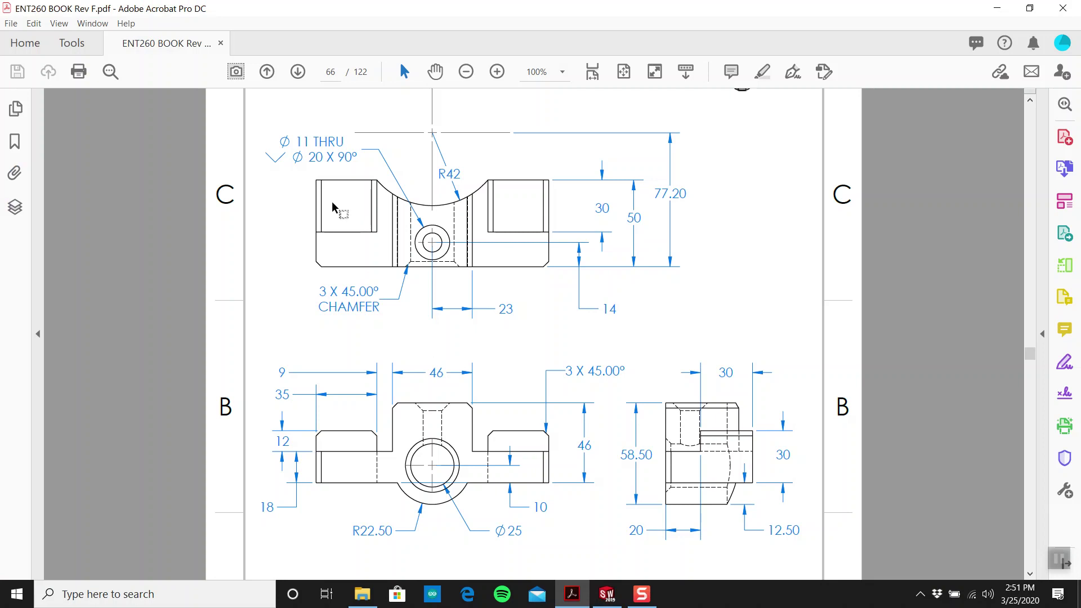
click(607, 594)
Set the hole to ANSI Metric M10 with custom sizing of 11 mm, 20 mm and 90°.
click(73, 313)
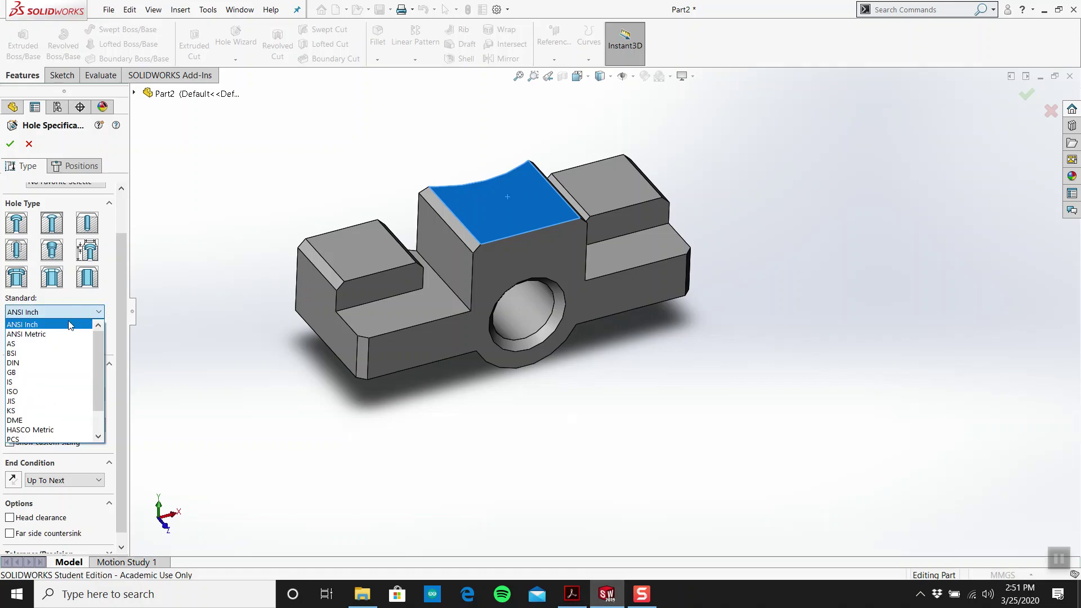
click(59, 333)
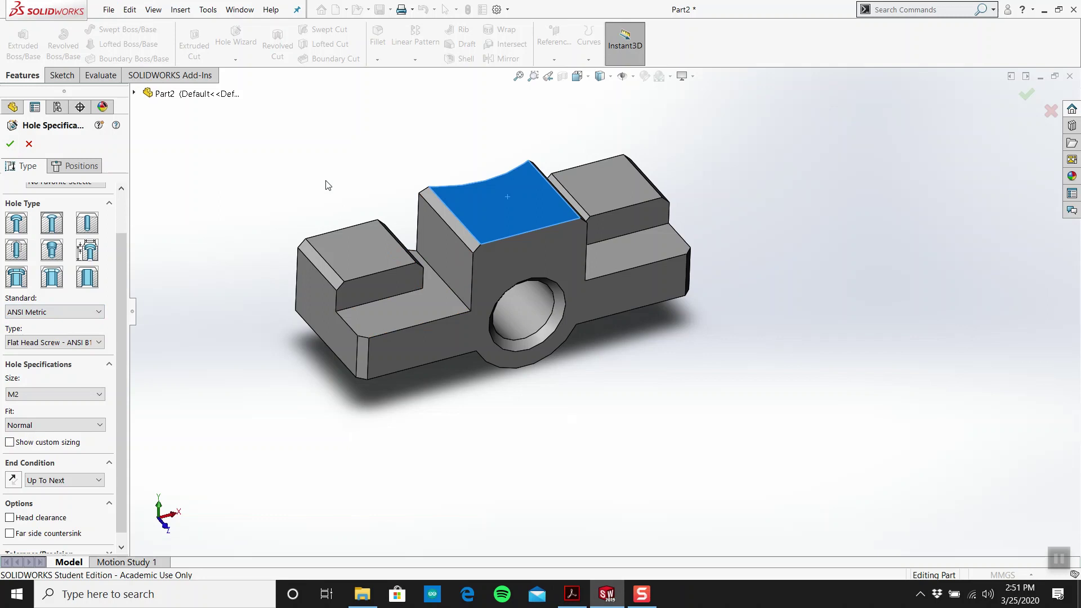
click(100, 394)
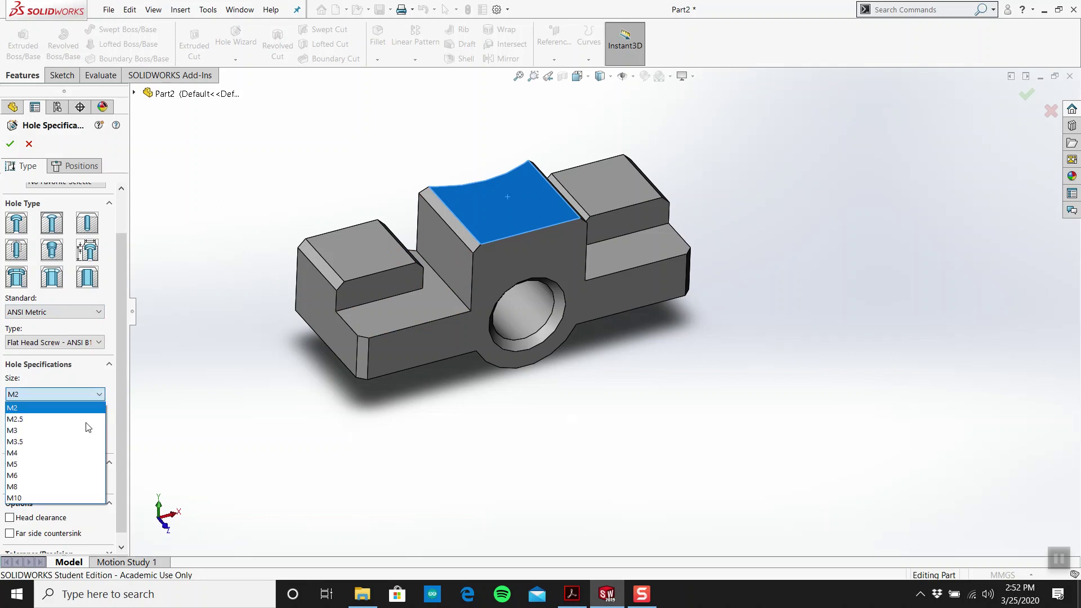
click(51, 498)
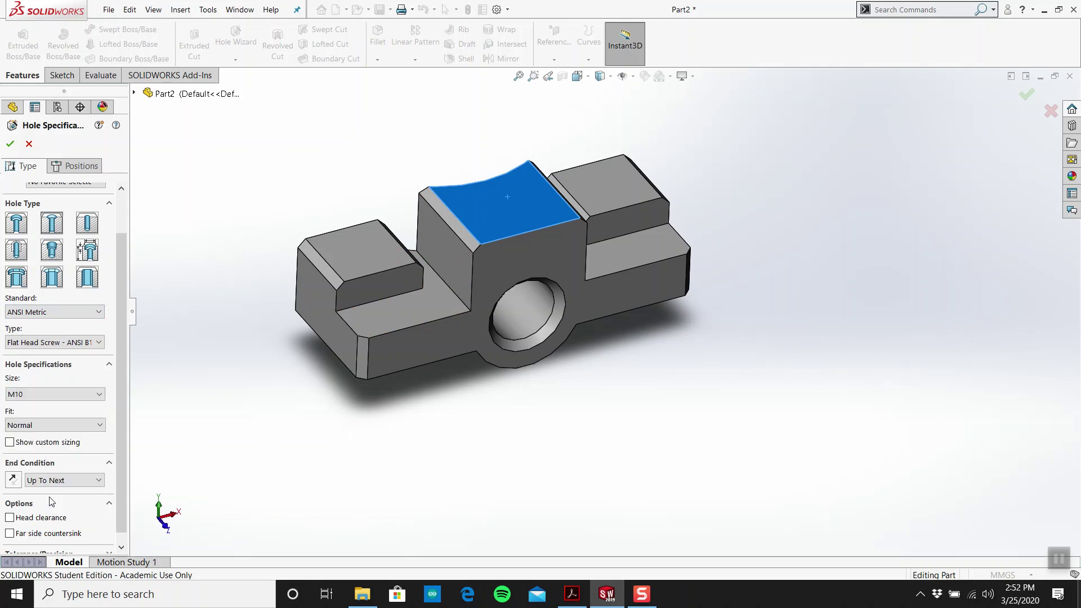
click(39, 443)
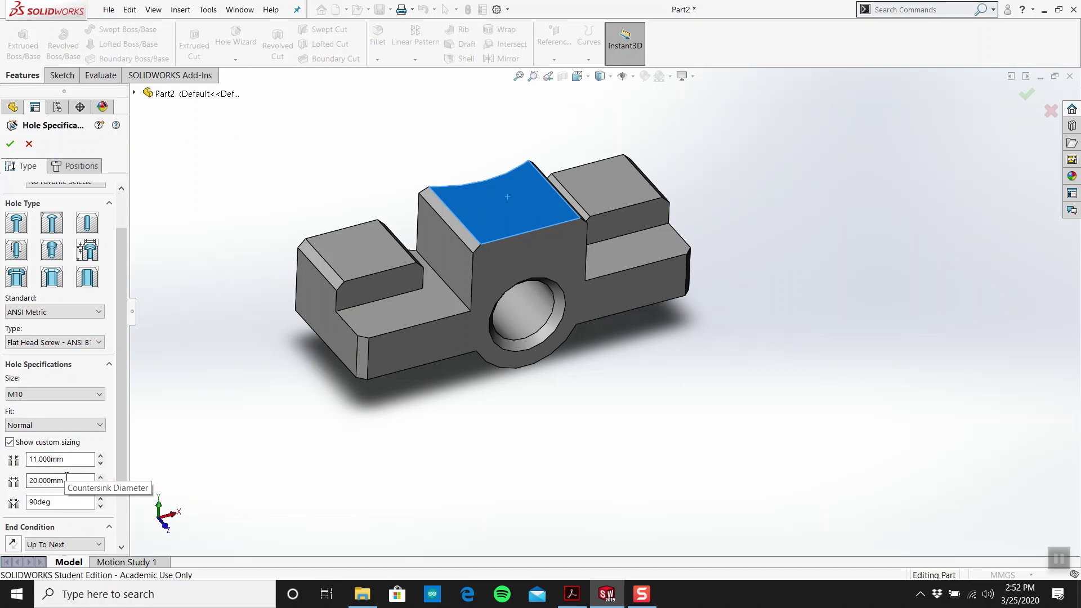
click(572, 594)
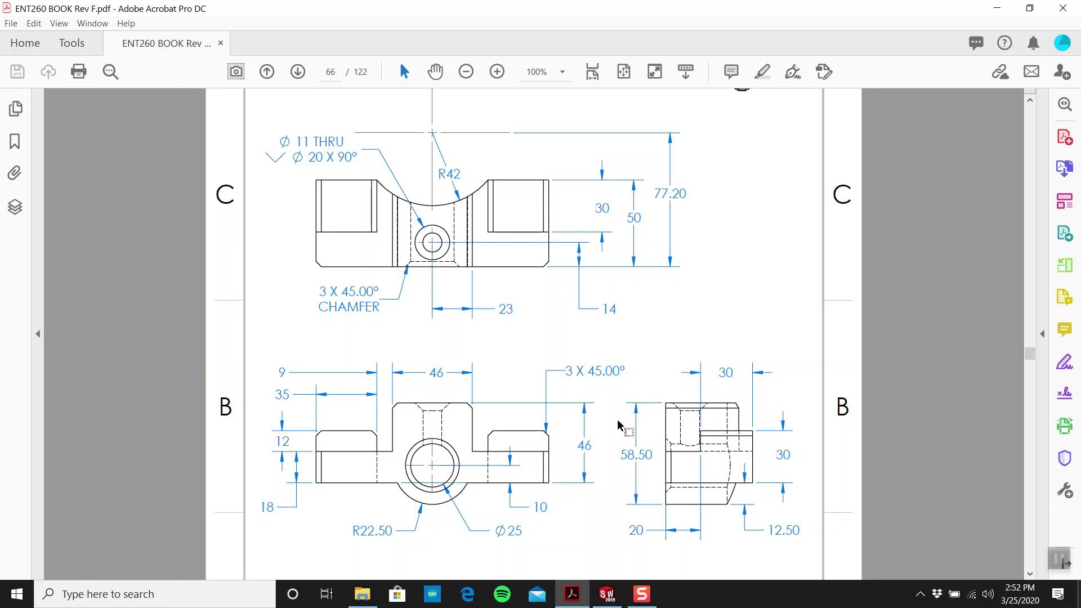
click(605, 594)
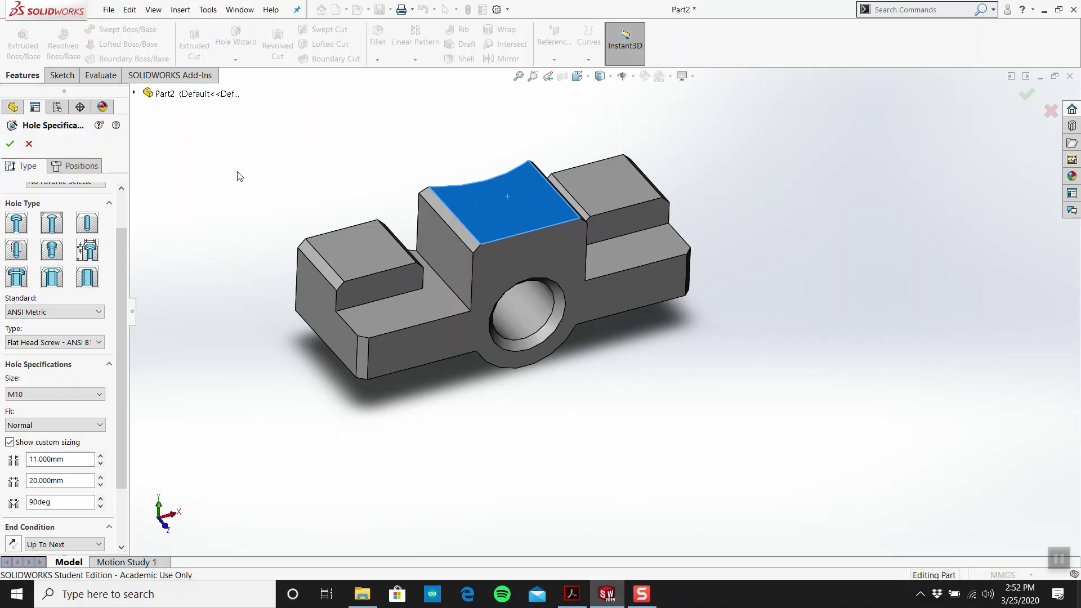
click(79, 165)
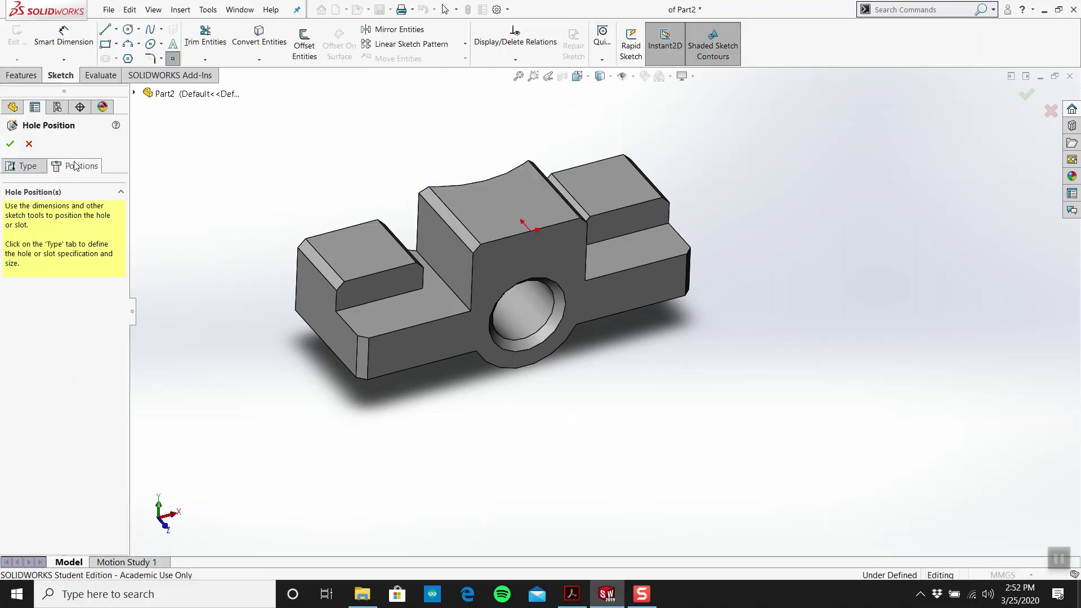
Place the hole centre point on the top face and make it vertical with the origin.
click(513, 206)
key(Escape)
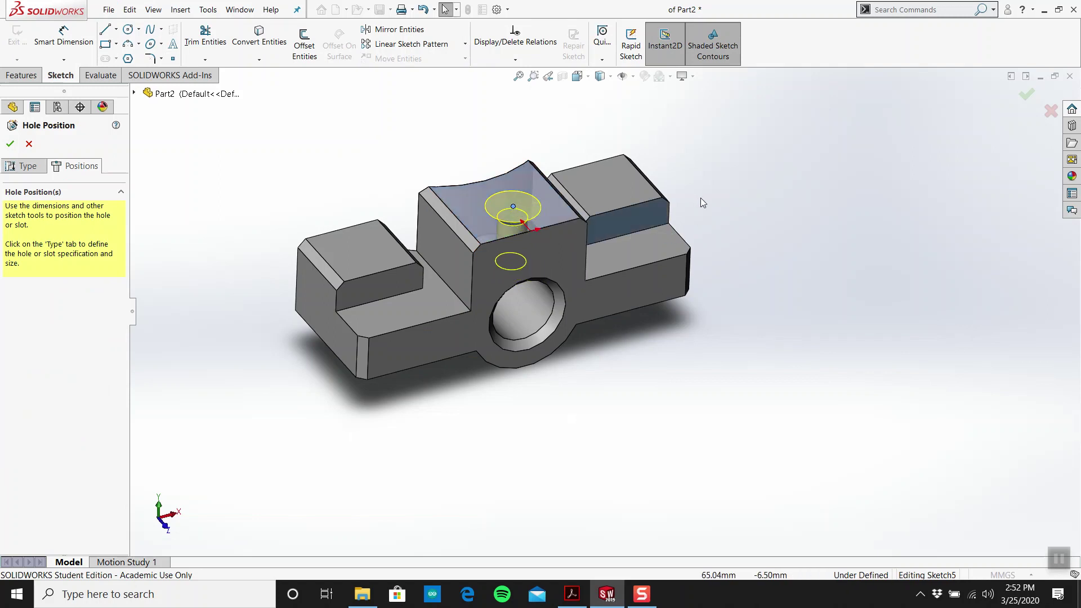
key(space)
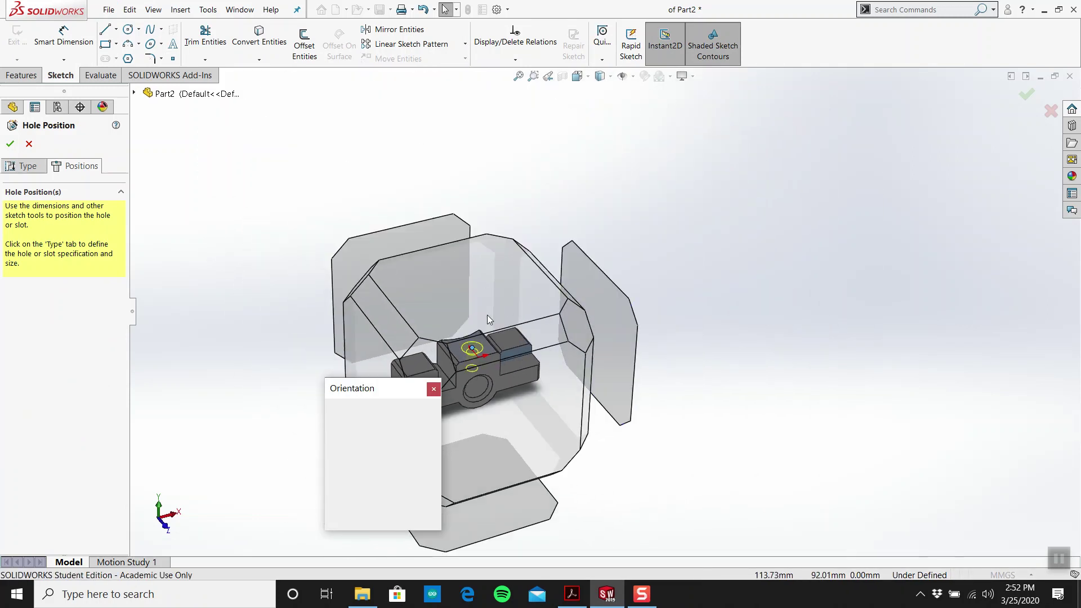
click(484, 311)
scroll(592, 309, down, 3)
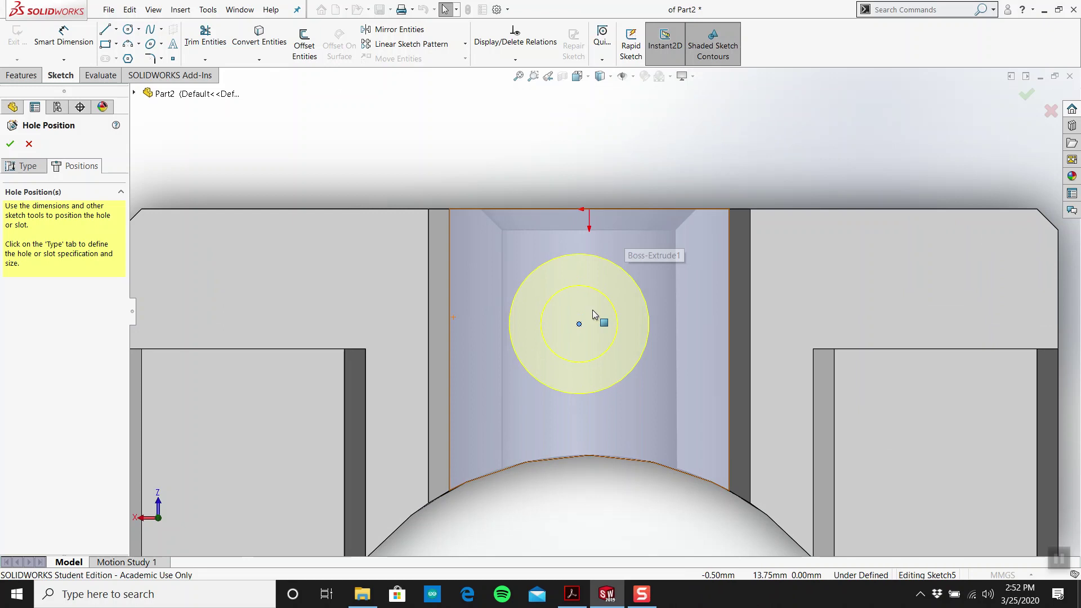
click(580, 324)
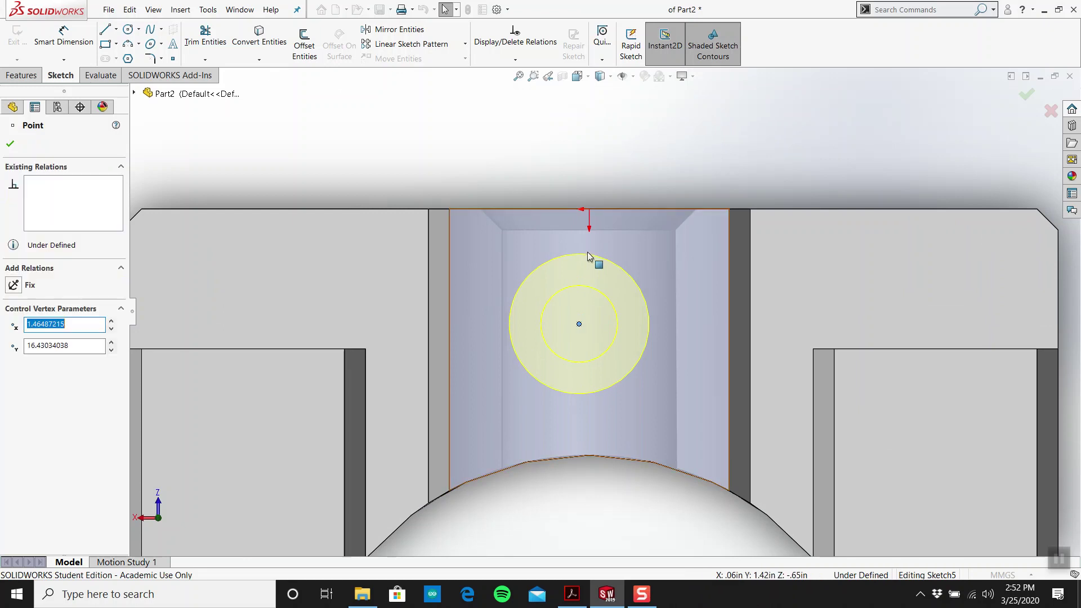
ctrl+click(589, 209)
click(13, 359)
Dimension the hole centre 14 mm from the top edge.
click(523, 142)
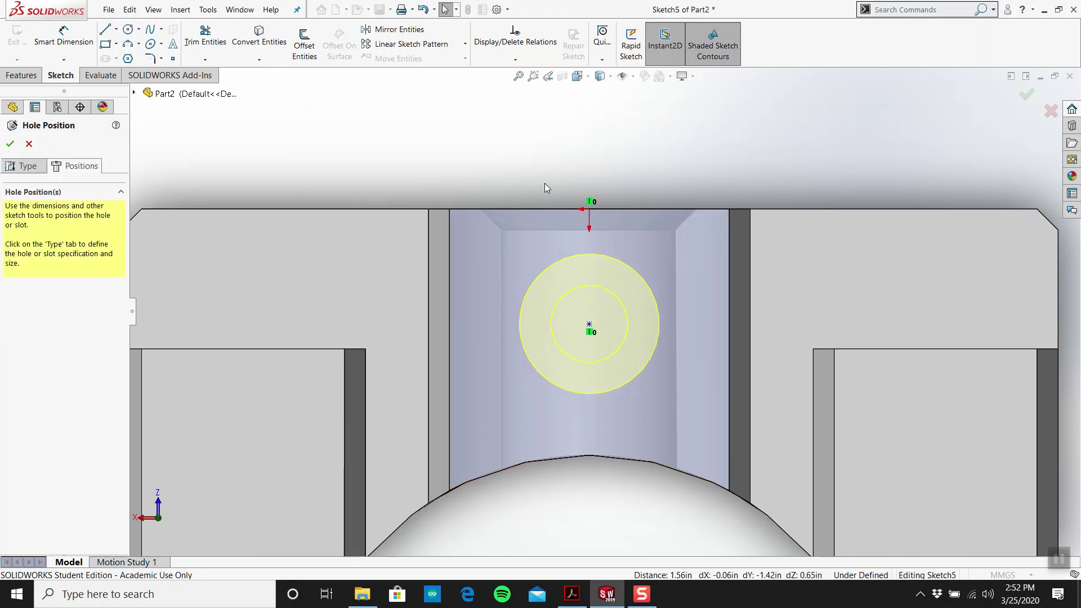
right_drag(400, 186, 382, 67)
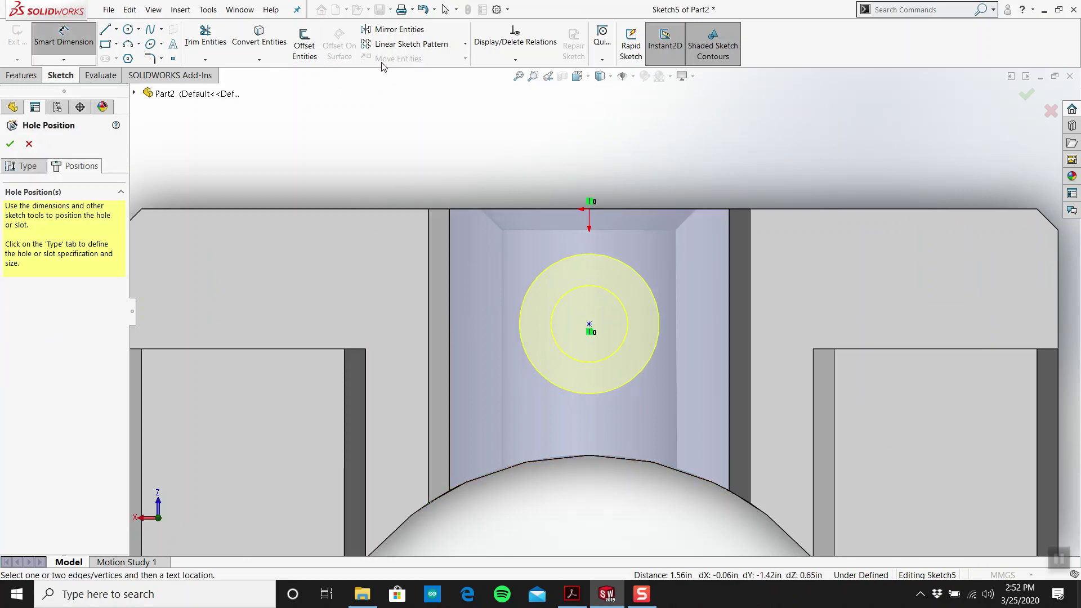
click(575, 209)
click(589, 325)
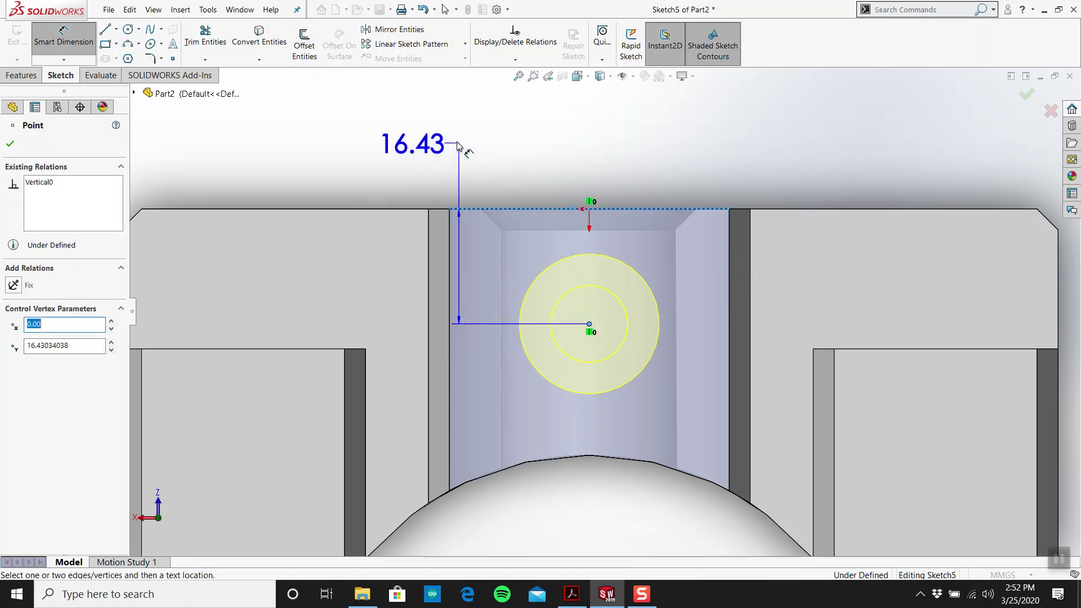
click(458, 145)
text(14)
key(Return)
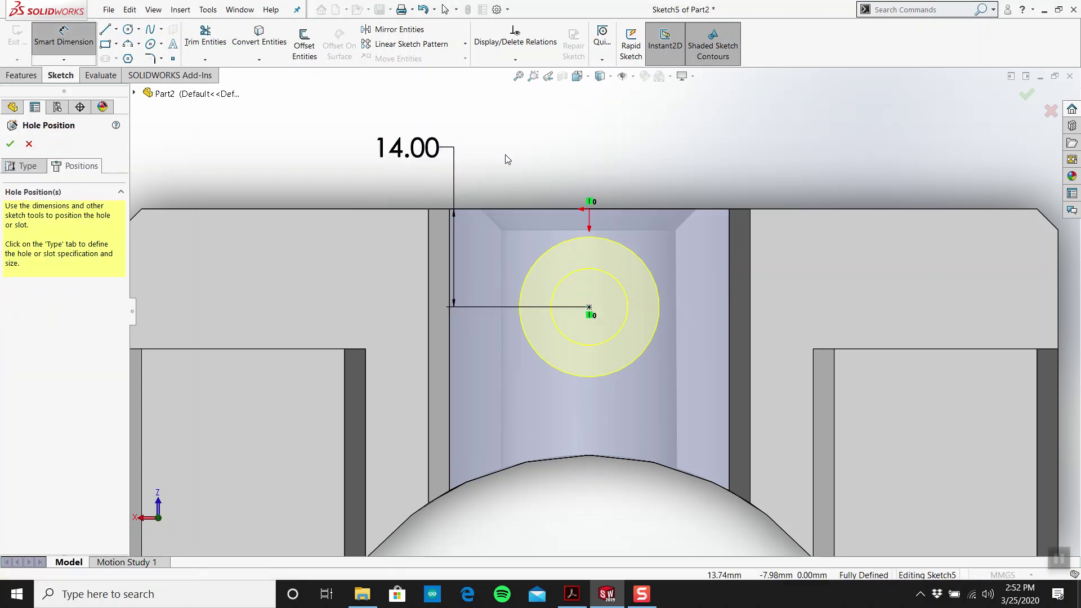
key(Escape)
scroll(505, 155, up, 3)
middle_drag(506, 163, 563, 281)
Confirm the M10 countersink hole feature and orbit the part to inspect the new hole.
click(23, 165)
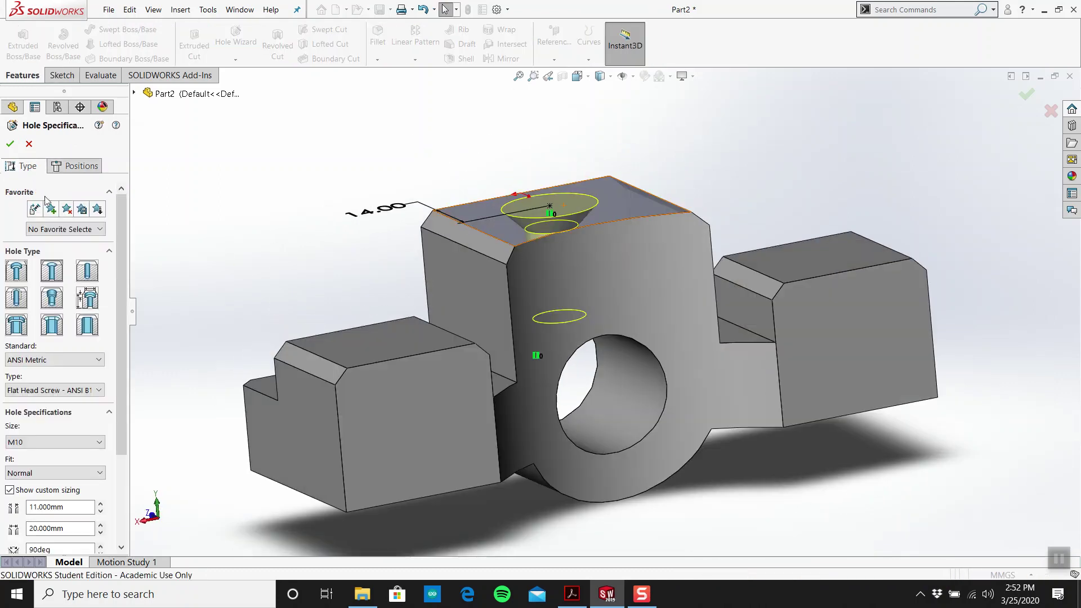
scroll(125, 232, down, 3)
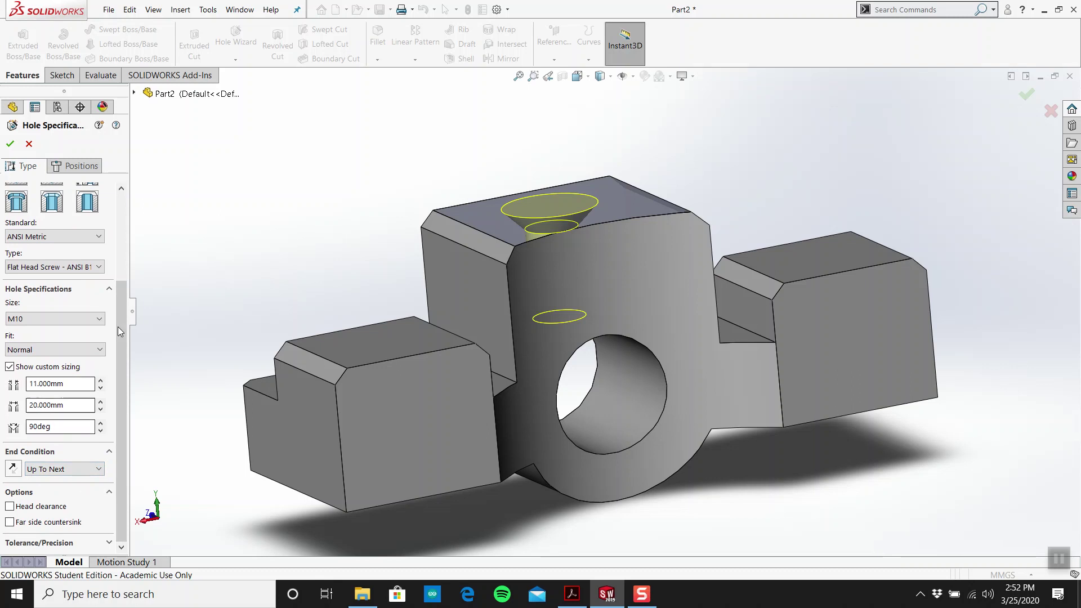
click(10, 143)
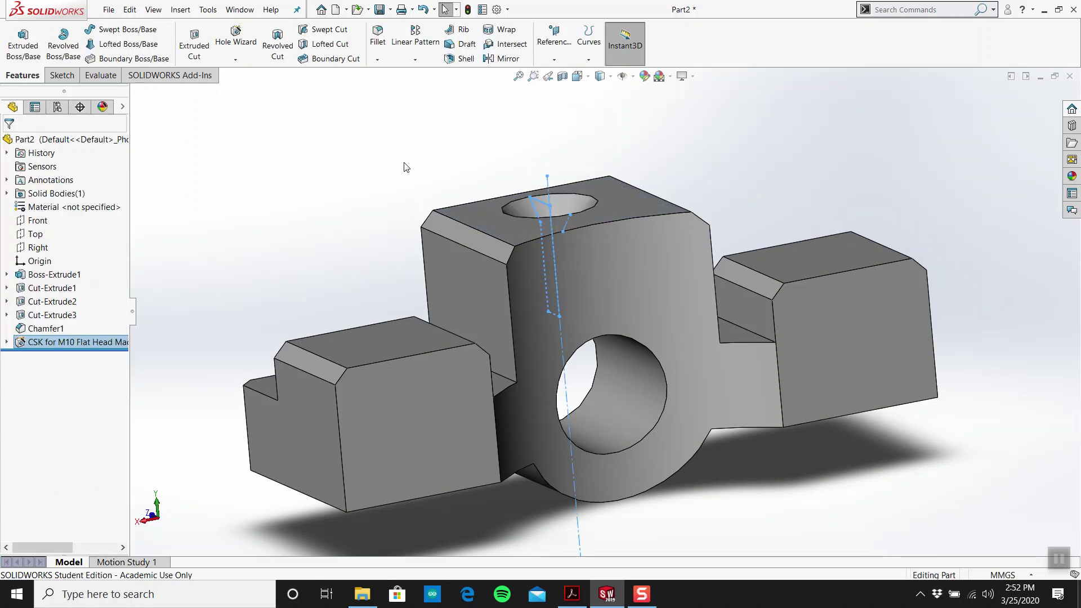
click(403, 191)
mouse_move(403, 191)
middle_down()
mouse_move(352, 166)
mouse_move(327, 135)
mouse_move(588, 115)
mouse_move(568, 149)
middle_up()
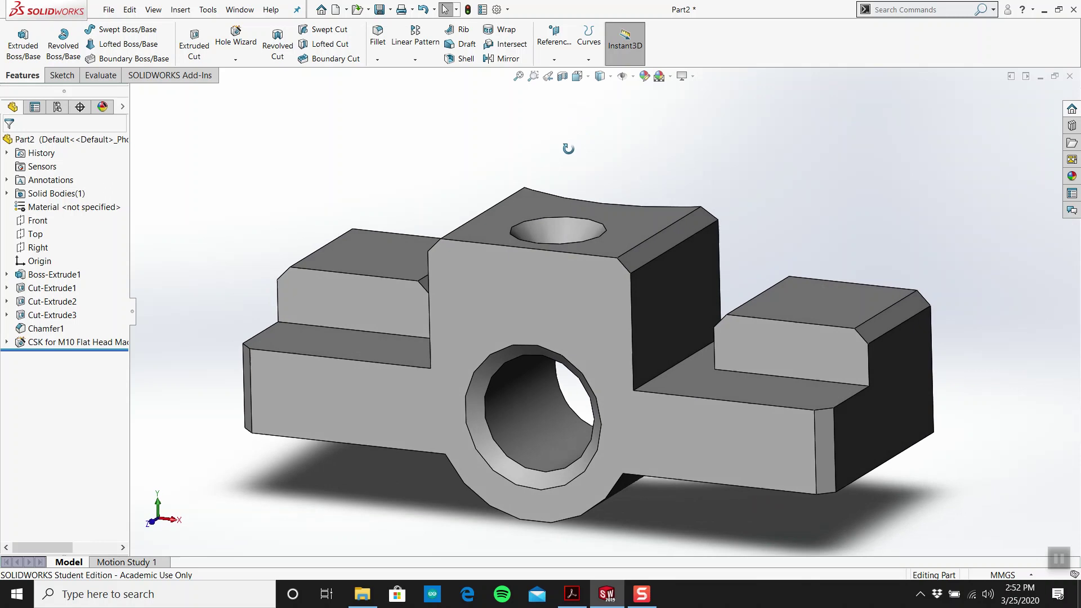
scroll(570, 152, up, 2)
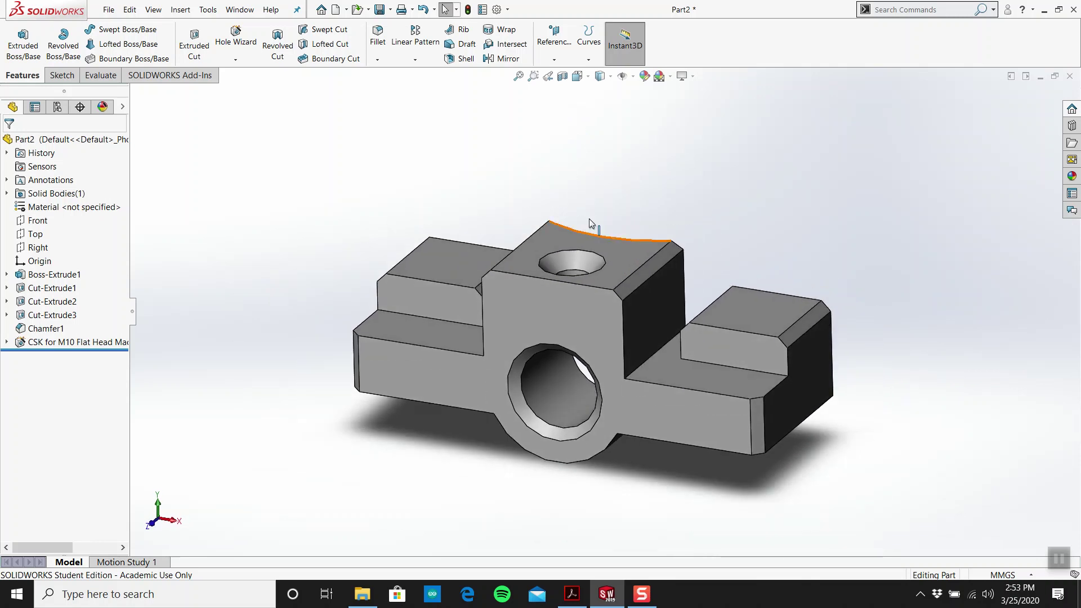
middle_drag(579, 215, 595, 227)
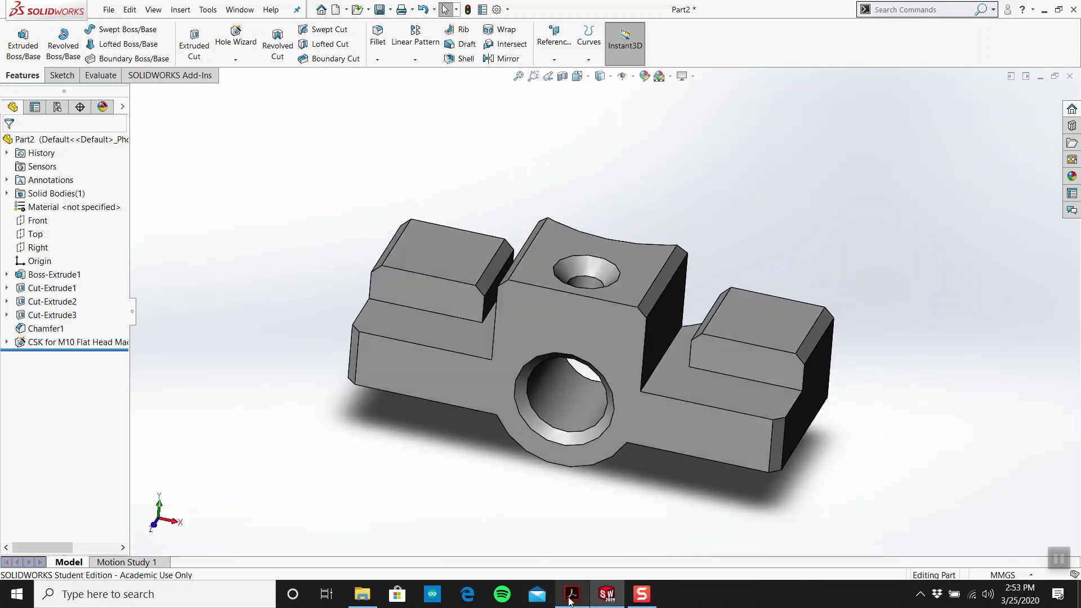
right_click(75, 207)
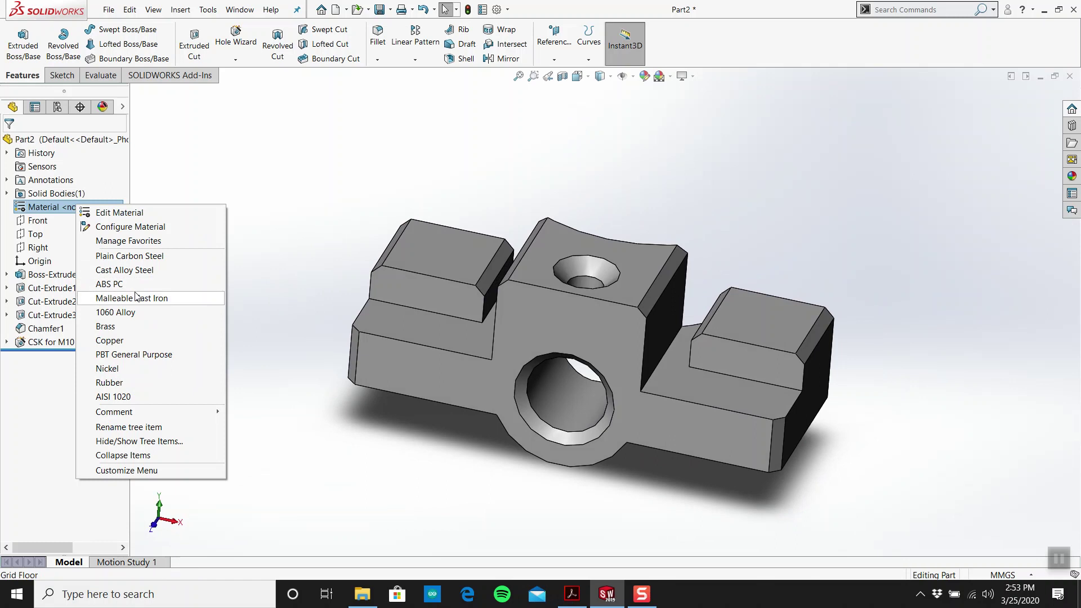
Assign 1060 Alloy as the part material and bring the PDF drawing forward in Acrobat.
click(125, 317)
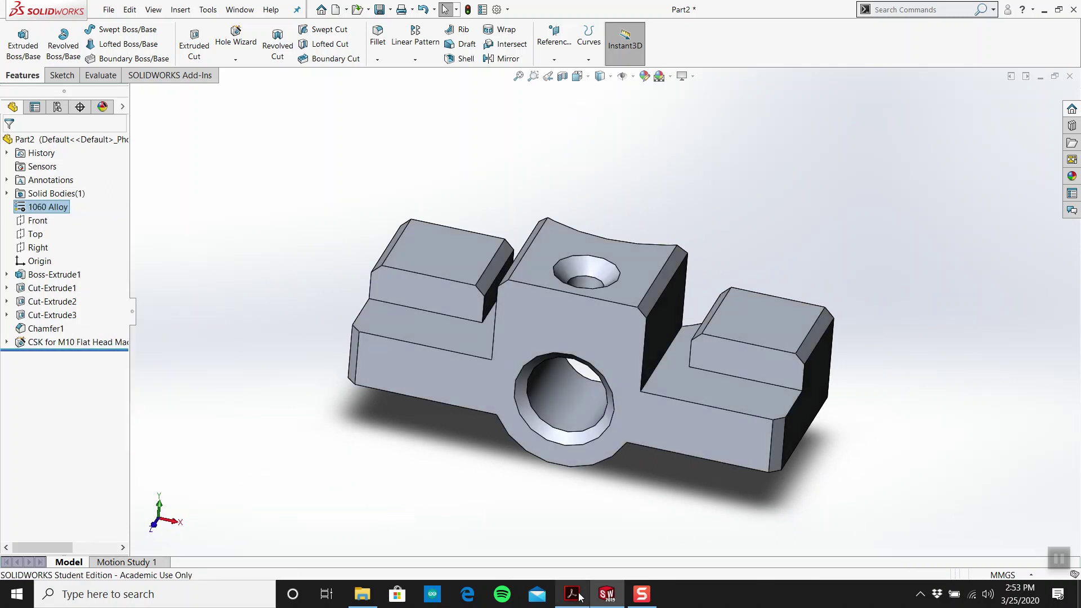
click(579, 595)
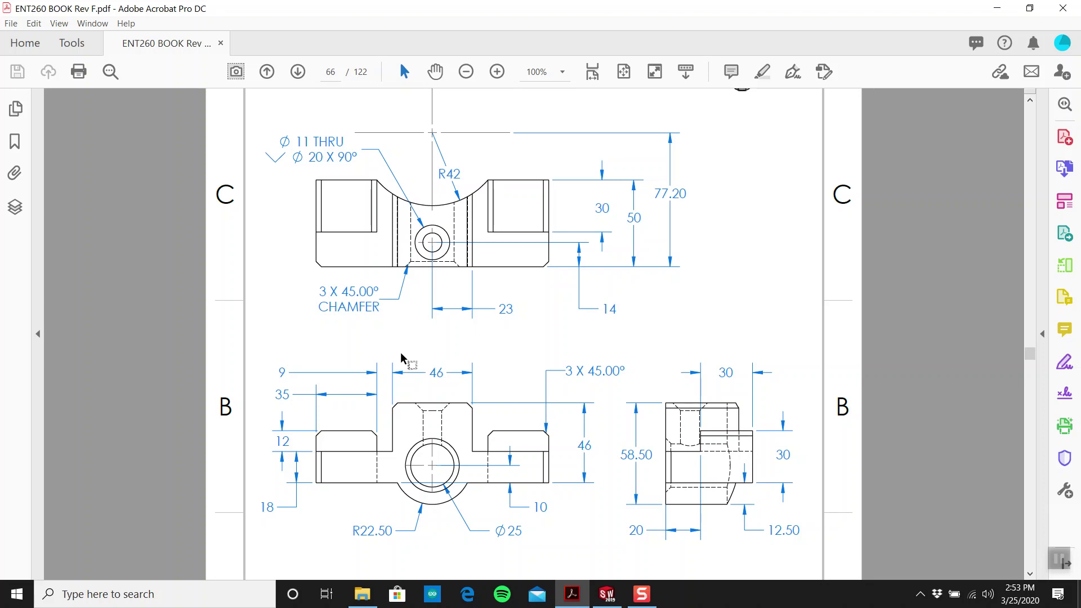
Return to SOLIDWORKS and rotate and zoom around the finished 1060 Alloy block.
click(607, 594)
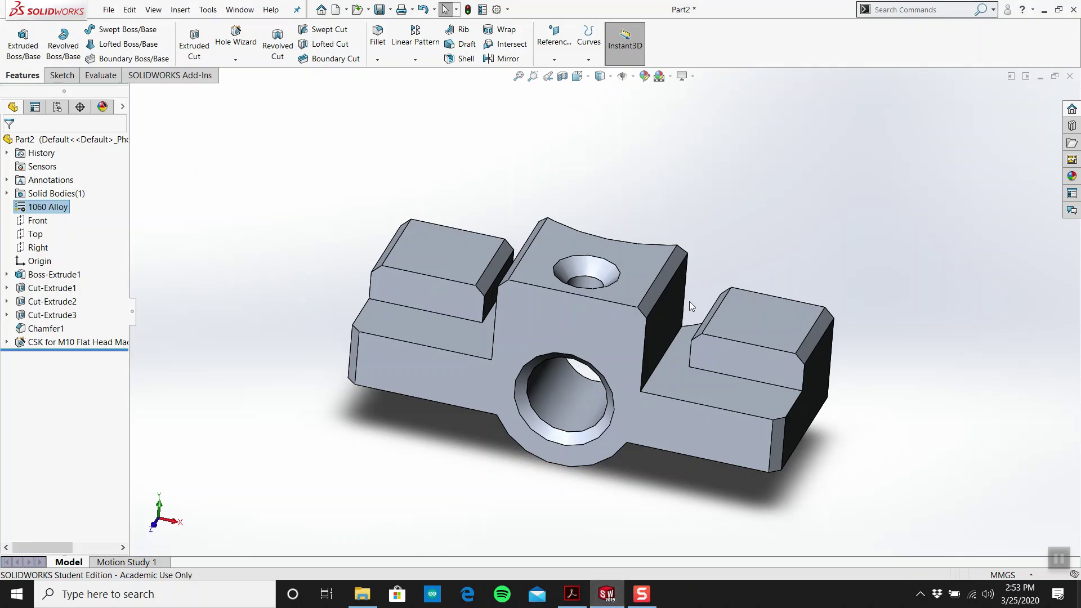
middle_drag(689, 302, 681, 323)
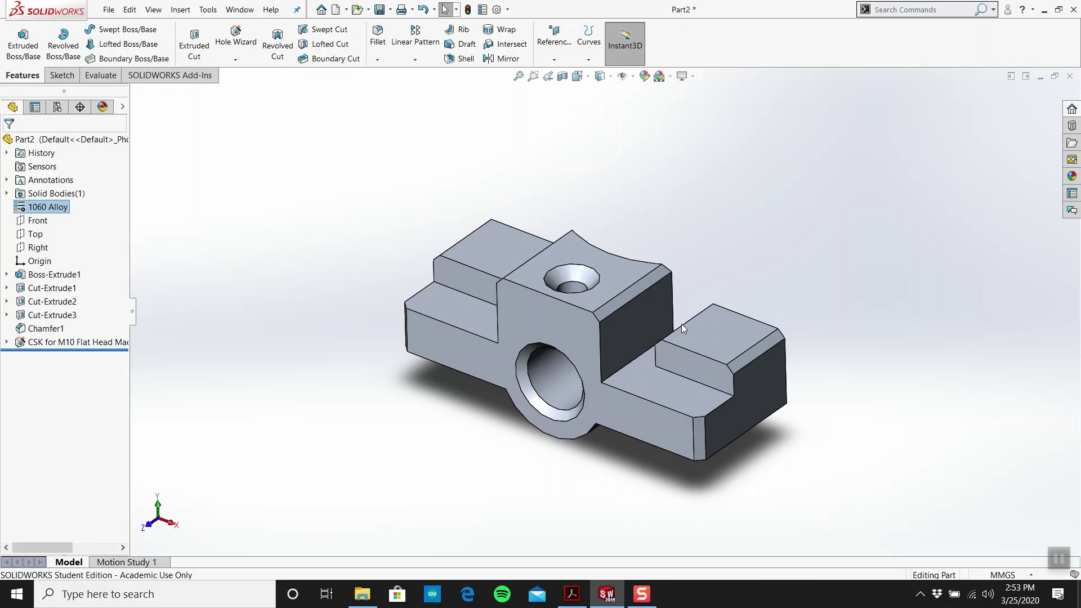
middle_drag(698, 245, 681, 359)
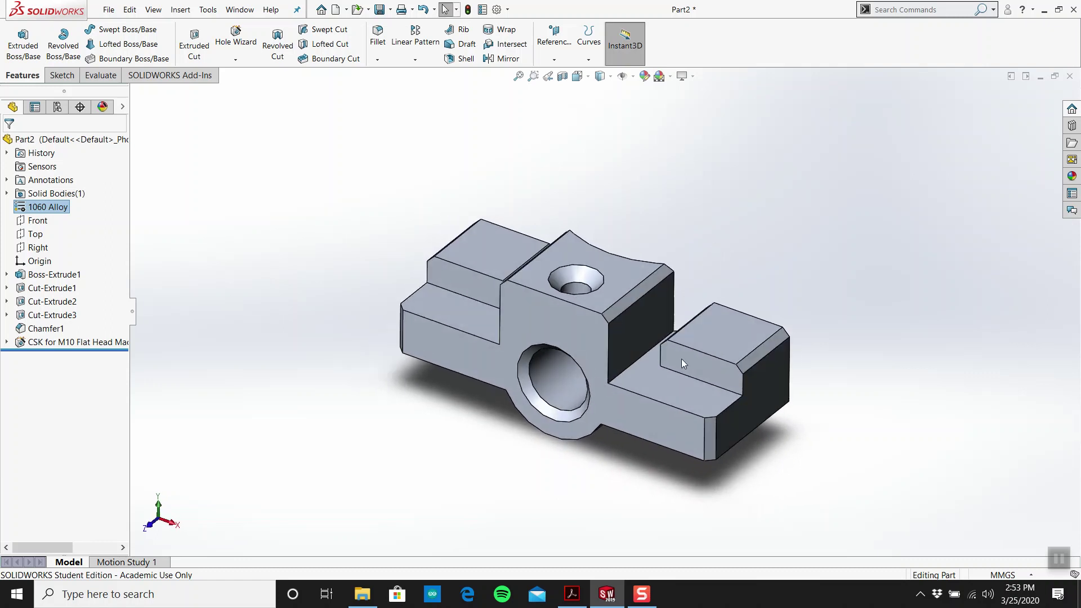
scroll(668, 366, down, 3)
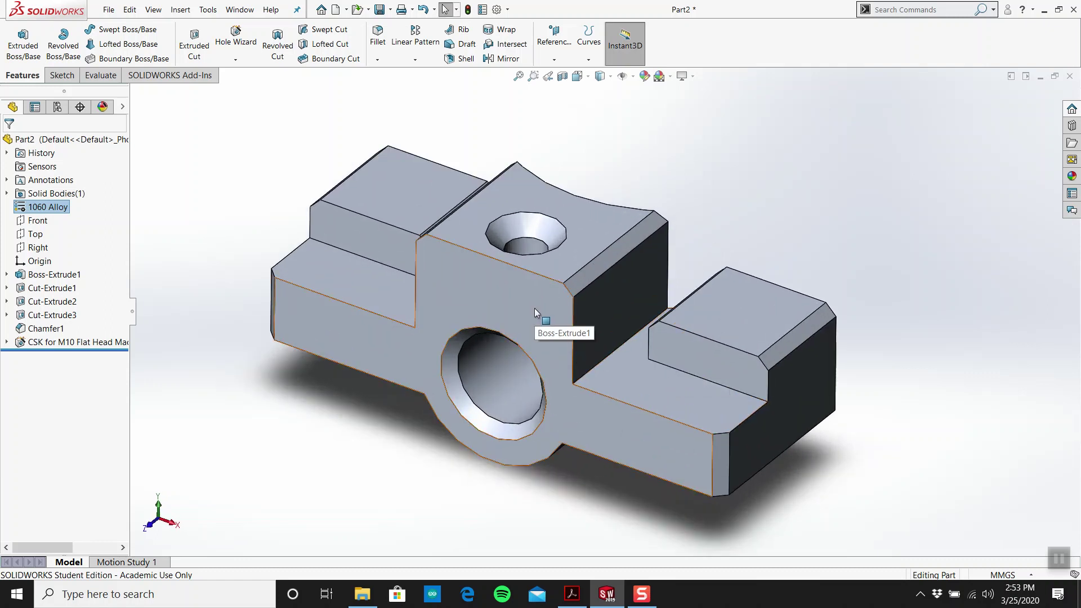
middle_drag(535, 309, 539, 293)
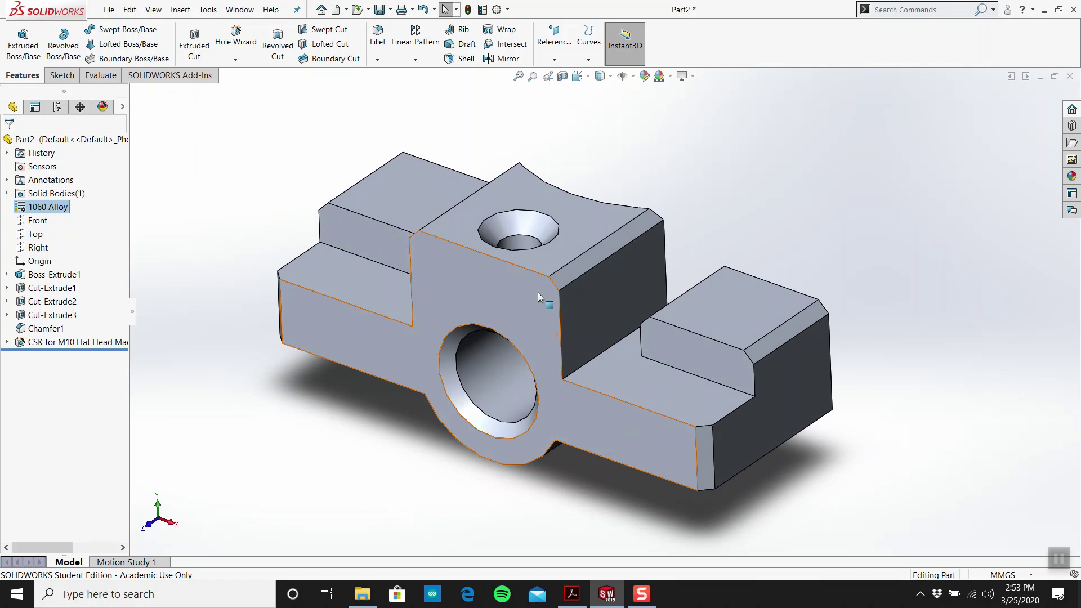